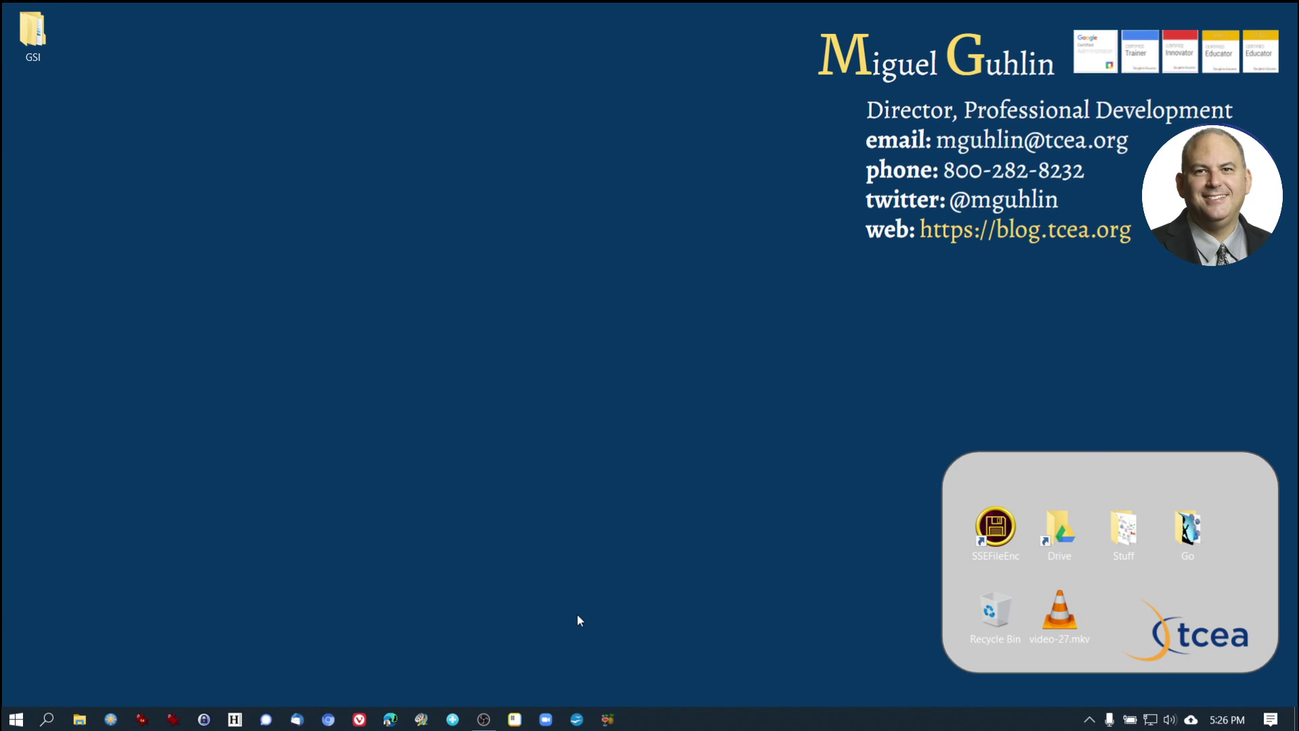
Step: Look through the Videos, Images and CFMusic subfolders of the GSI folder on the desktop, and close the folder window
double_click(28, 32)
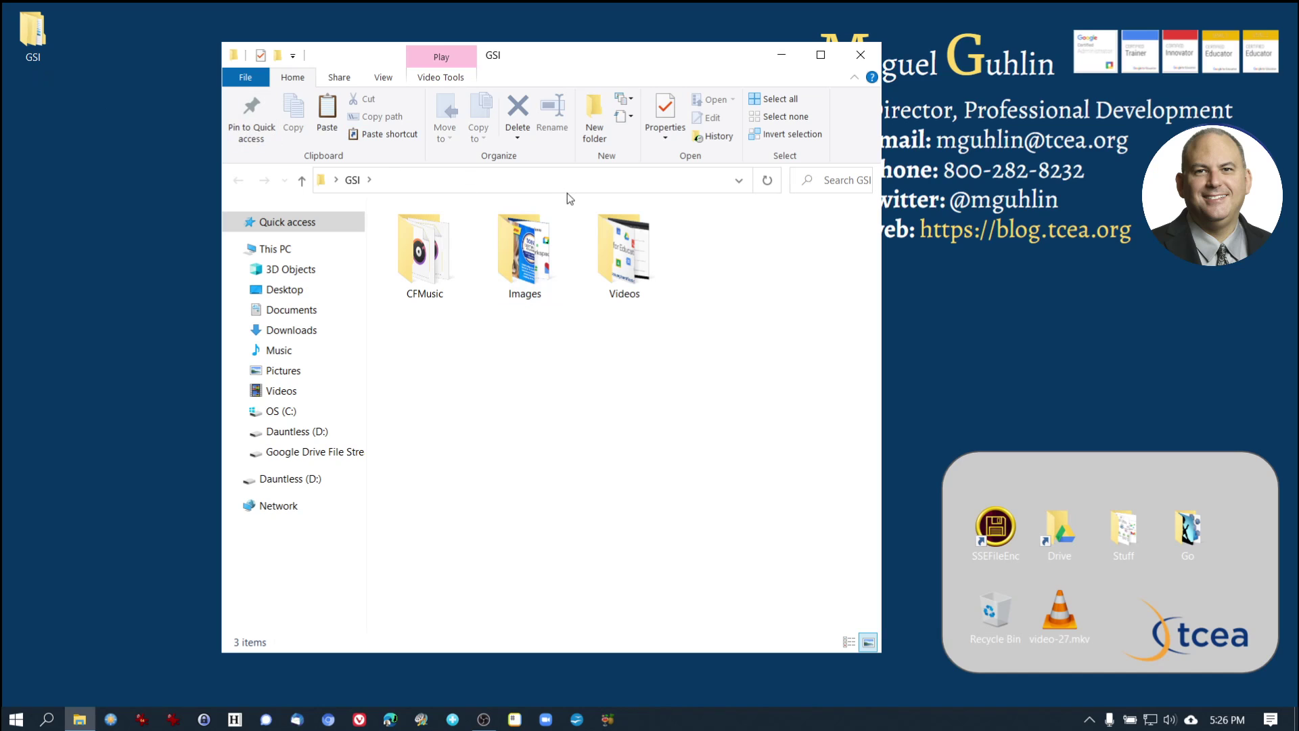
double_click(641, 257)
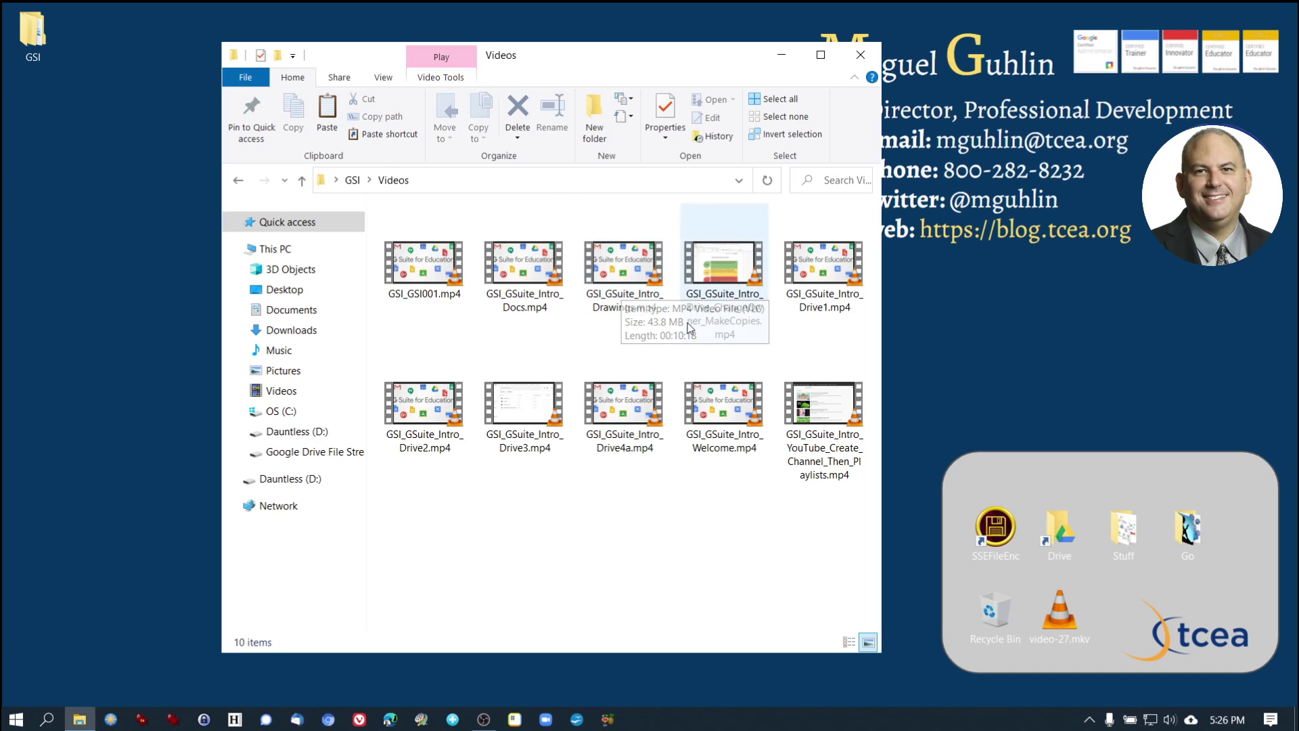
left_click(352, 180)
double_click(526, 245)
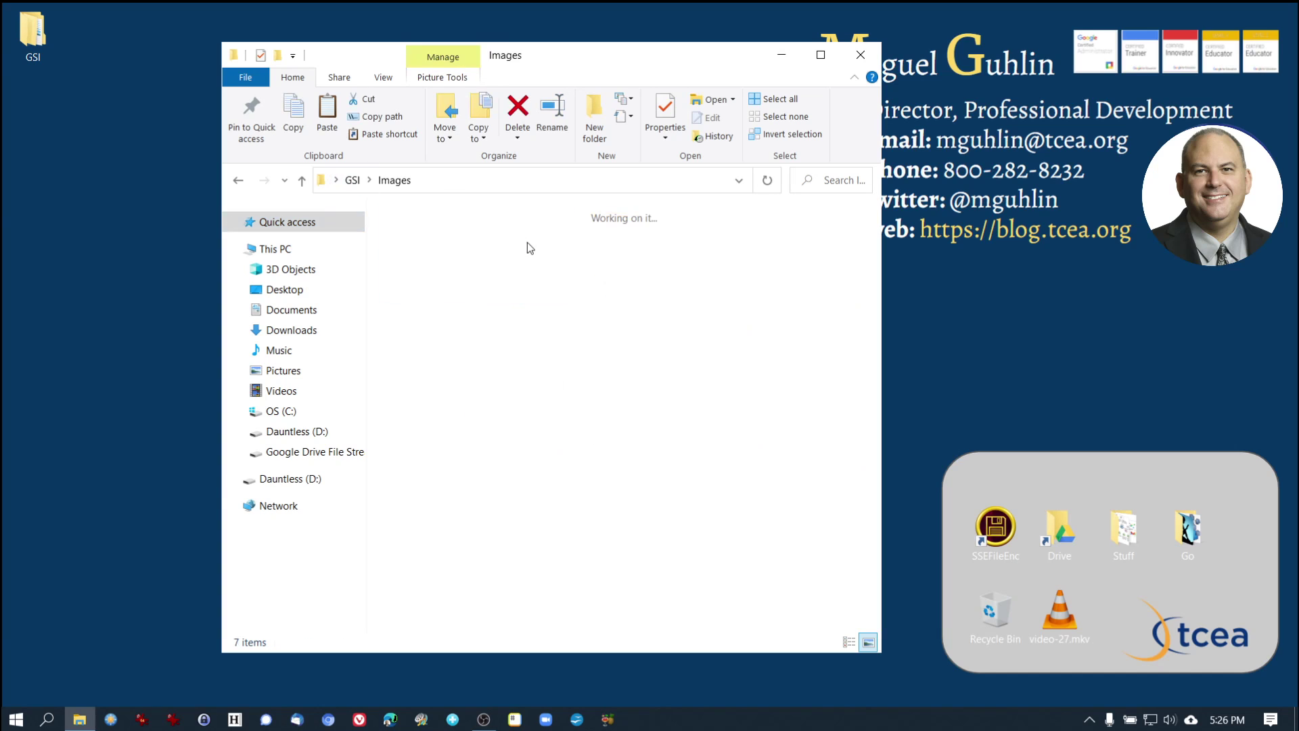
left_click(352, 180)
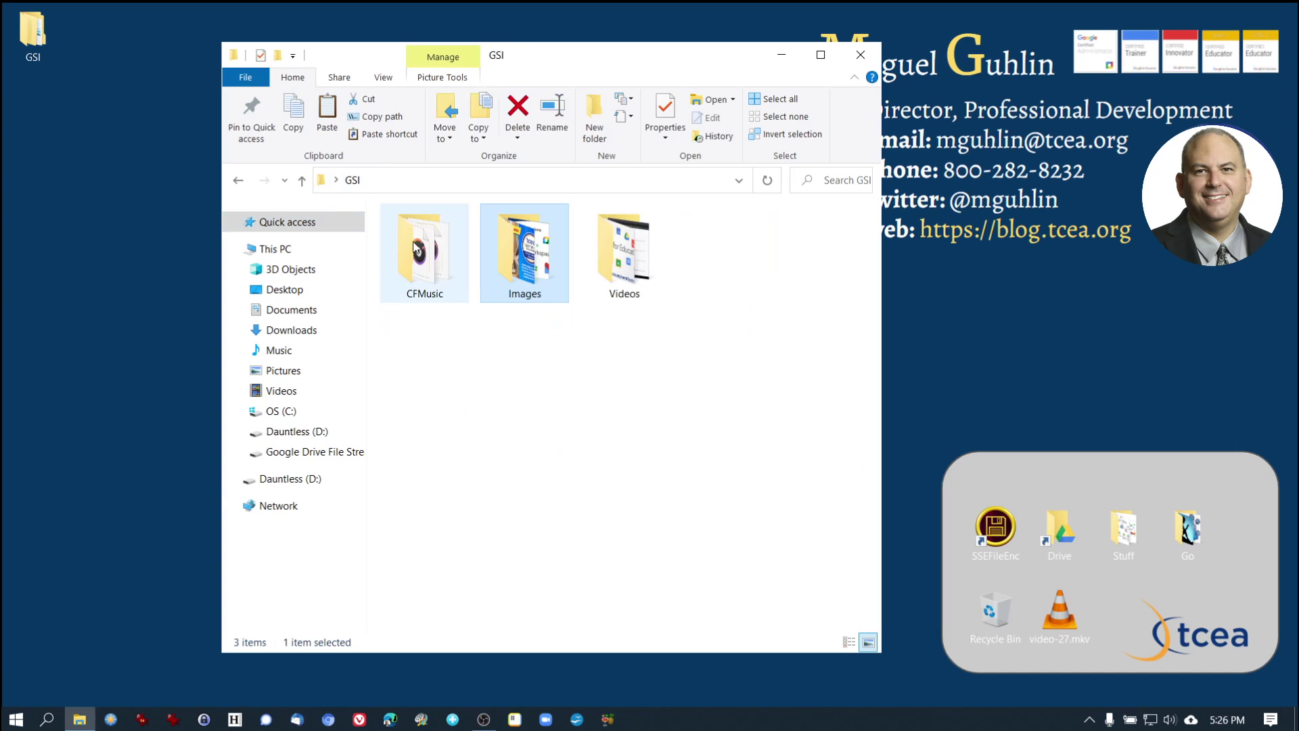
double_click(428, 248)
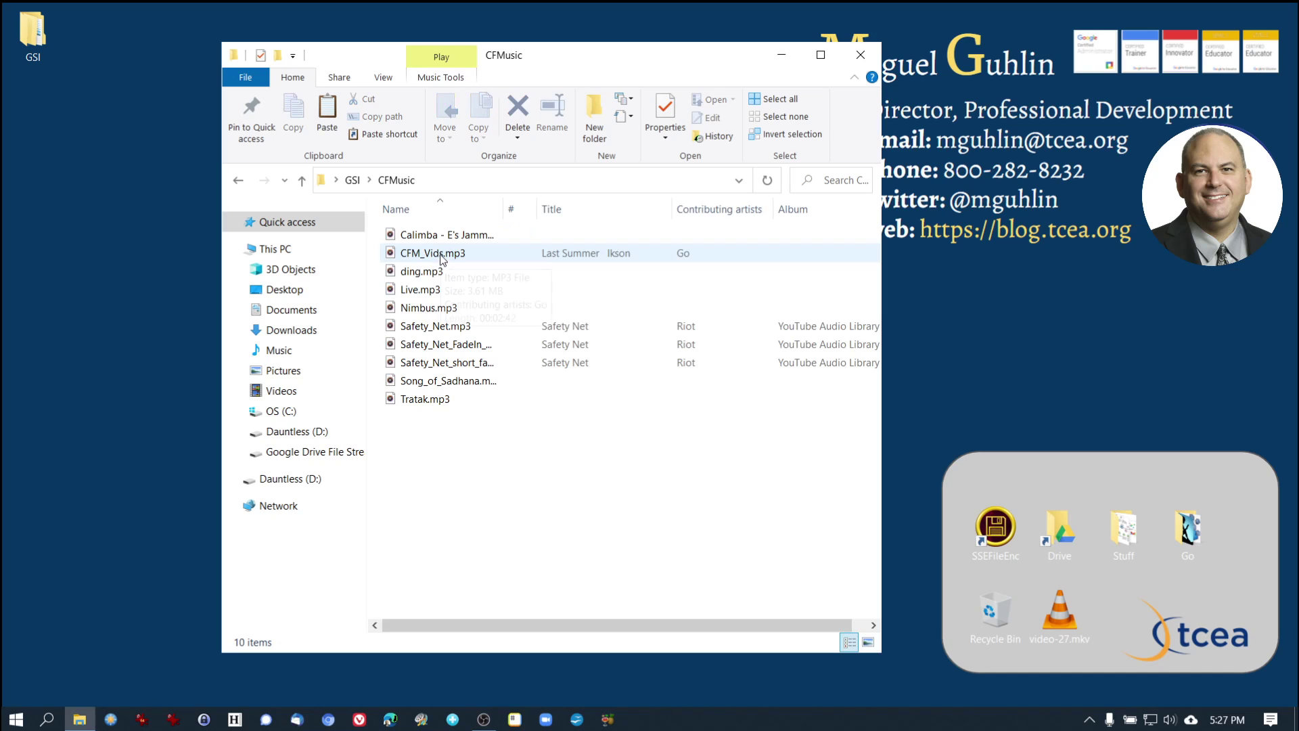
left_click(873, 53)
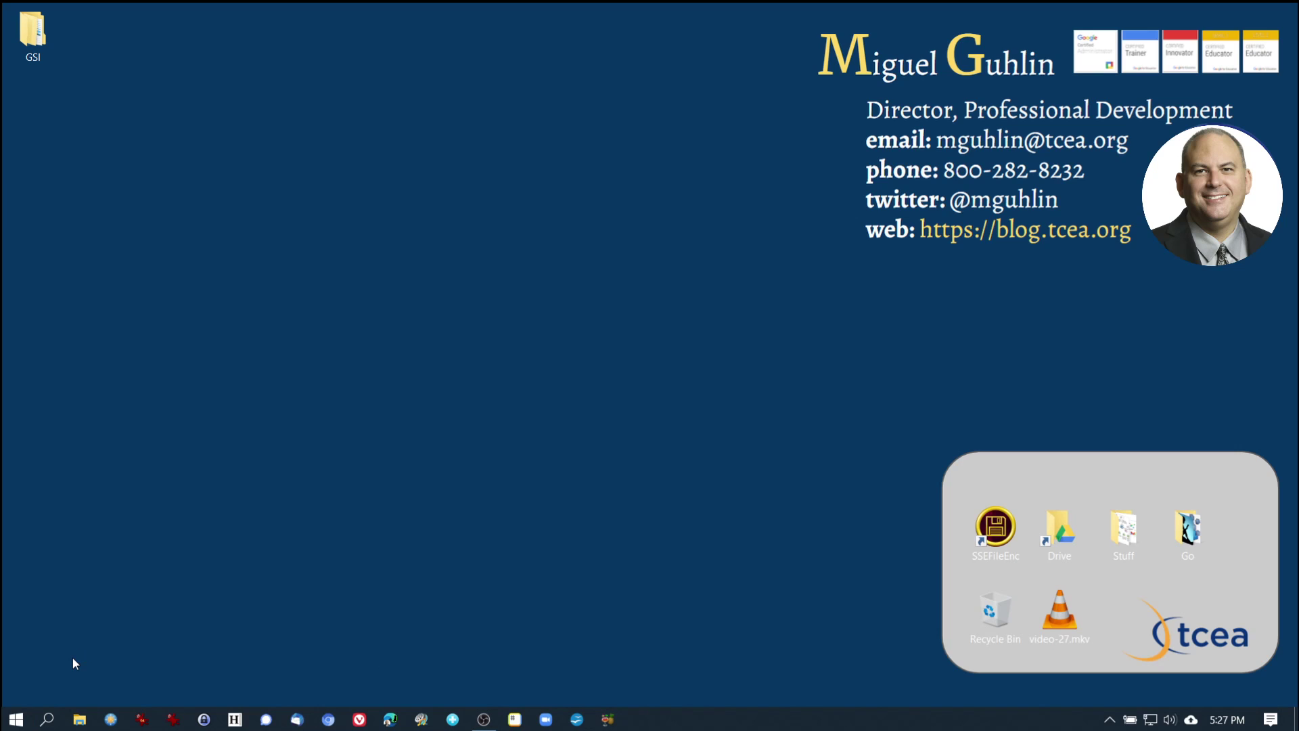
Step: Search Windows for openshot and launch OpenShot Video Editor
left_click(58, 712)
type("openshot")
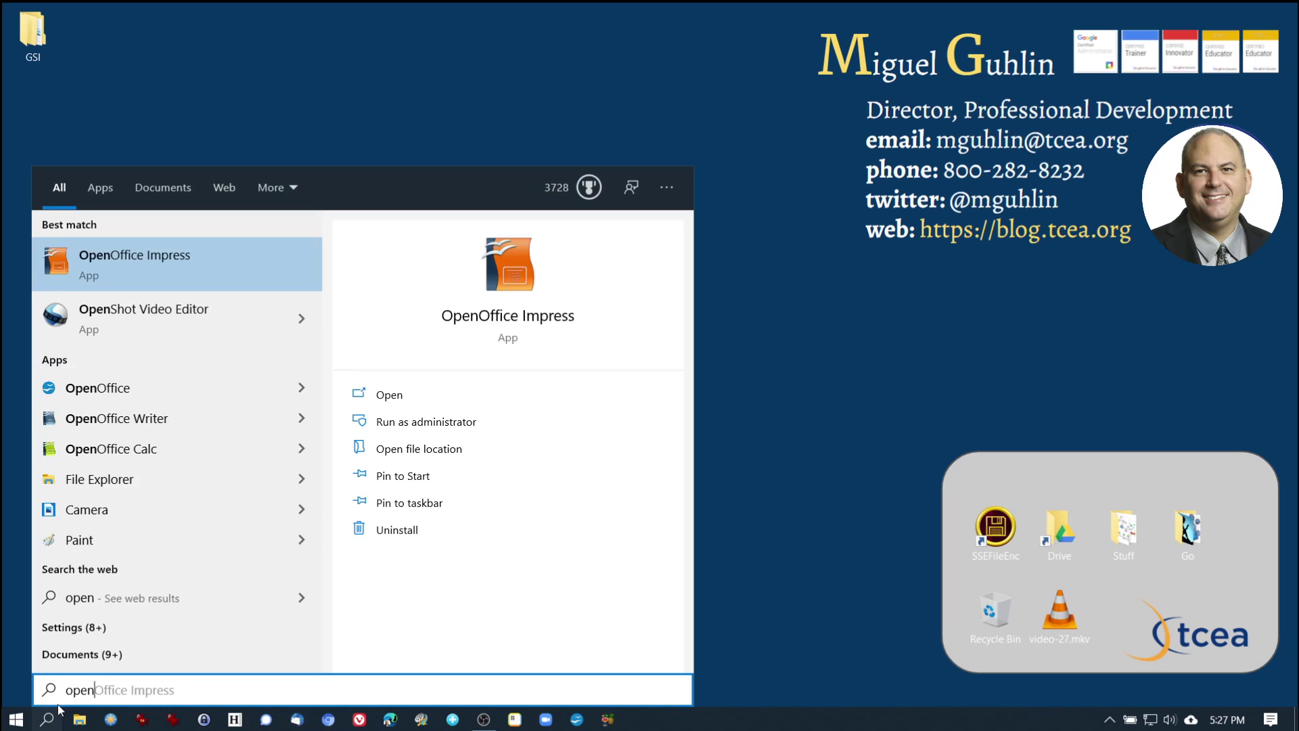
key("Return")
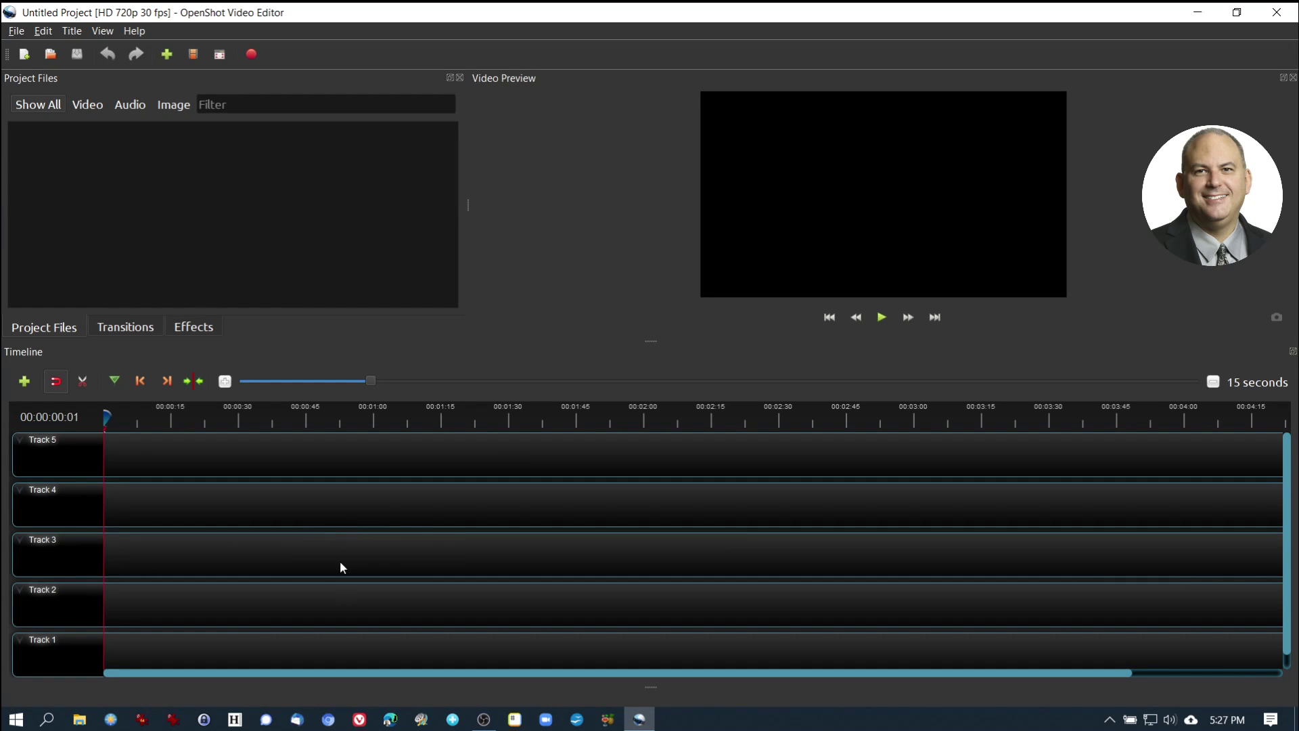
scroll(340, 564, "down", 1)
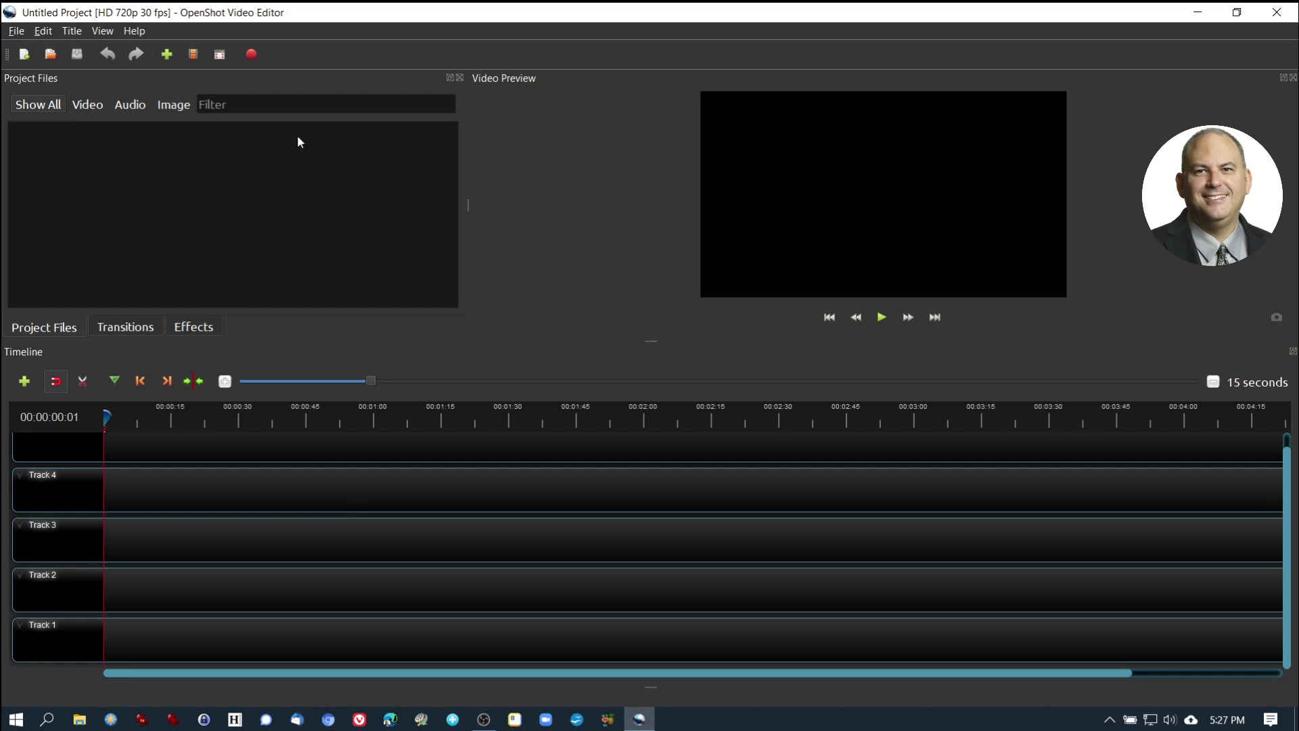
Step: Restore and widen the OpenShot window, and open the desktop GSI folder in a narrow window beside it
left_click(1235, 13)
left_click_drag(598, 54, 577, 38)
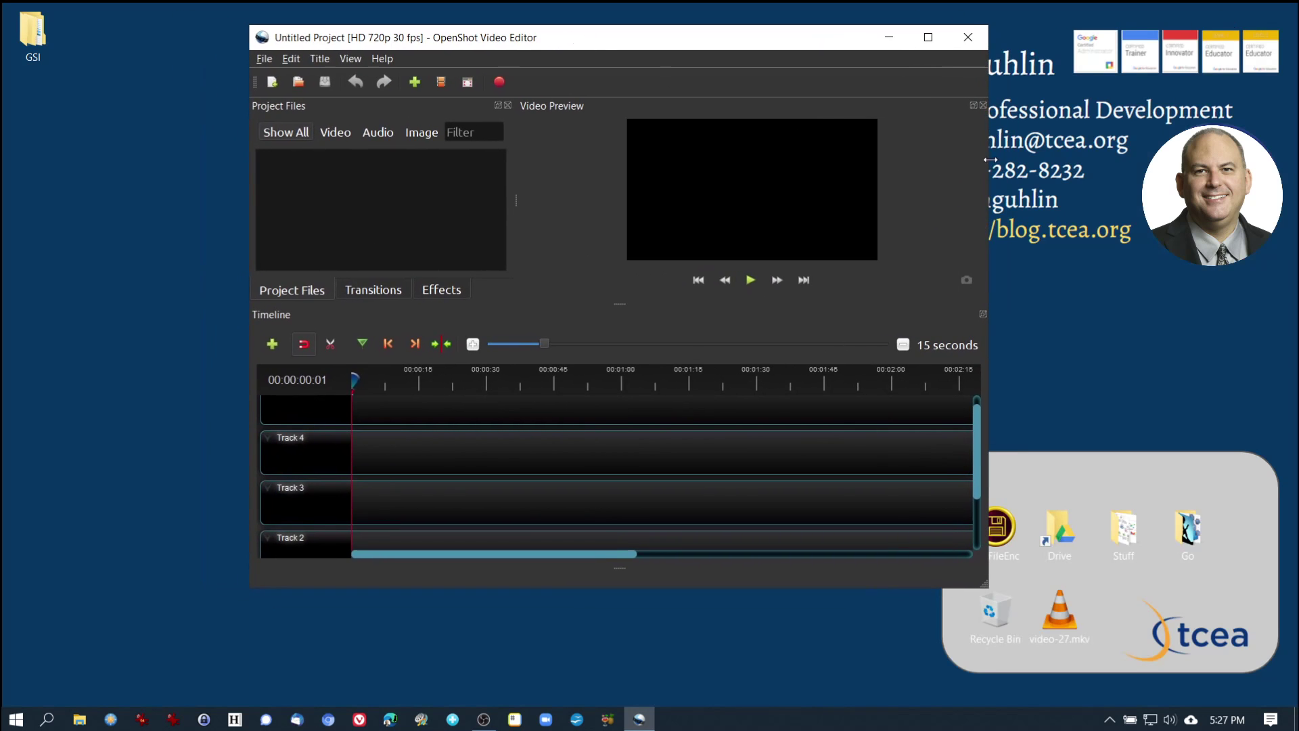
left_click_drag(990, 160, 1264, 161)
left_click(36, 41)
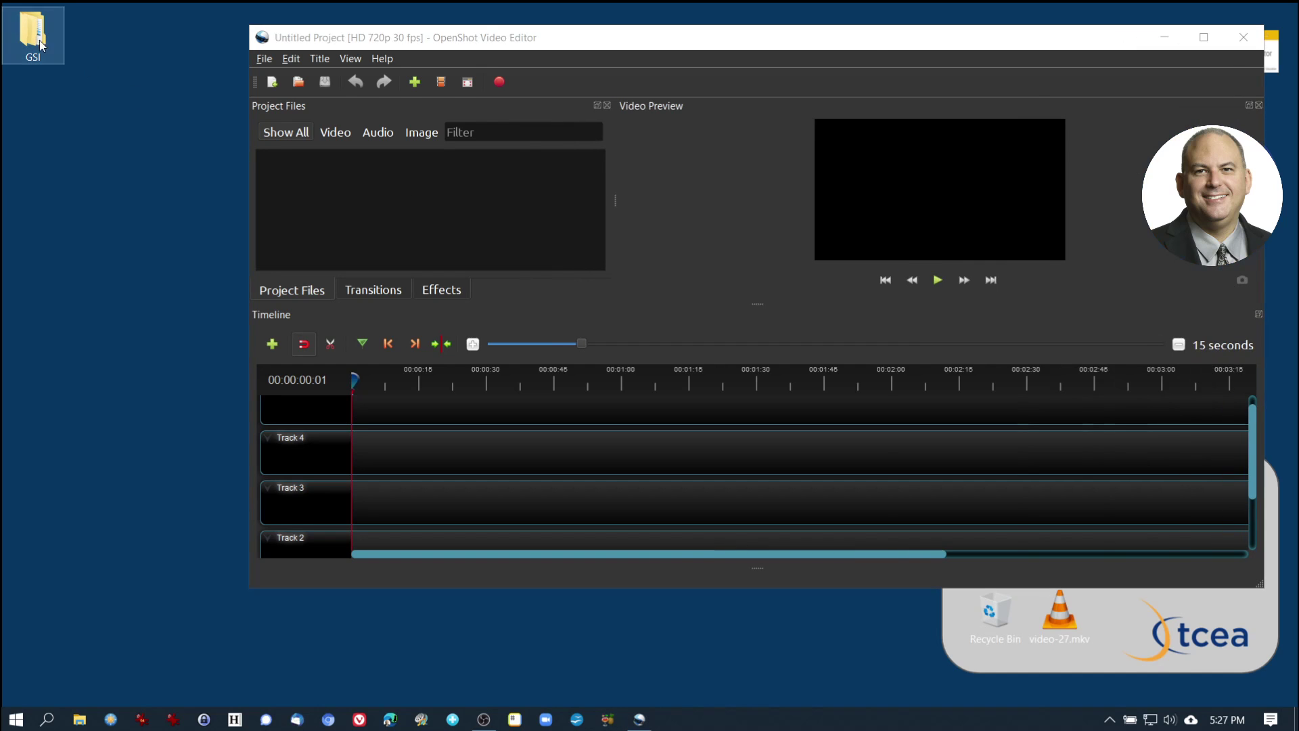
double_click(36, 41)
left_click_drag(568, 64, 359, 37)
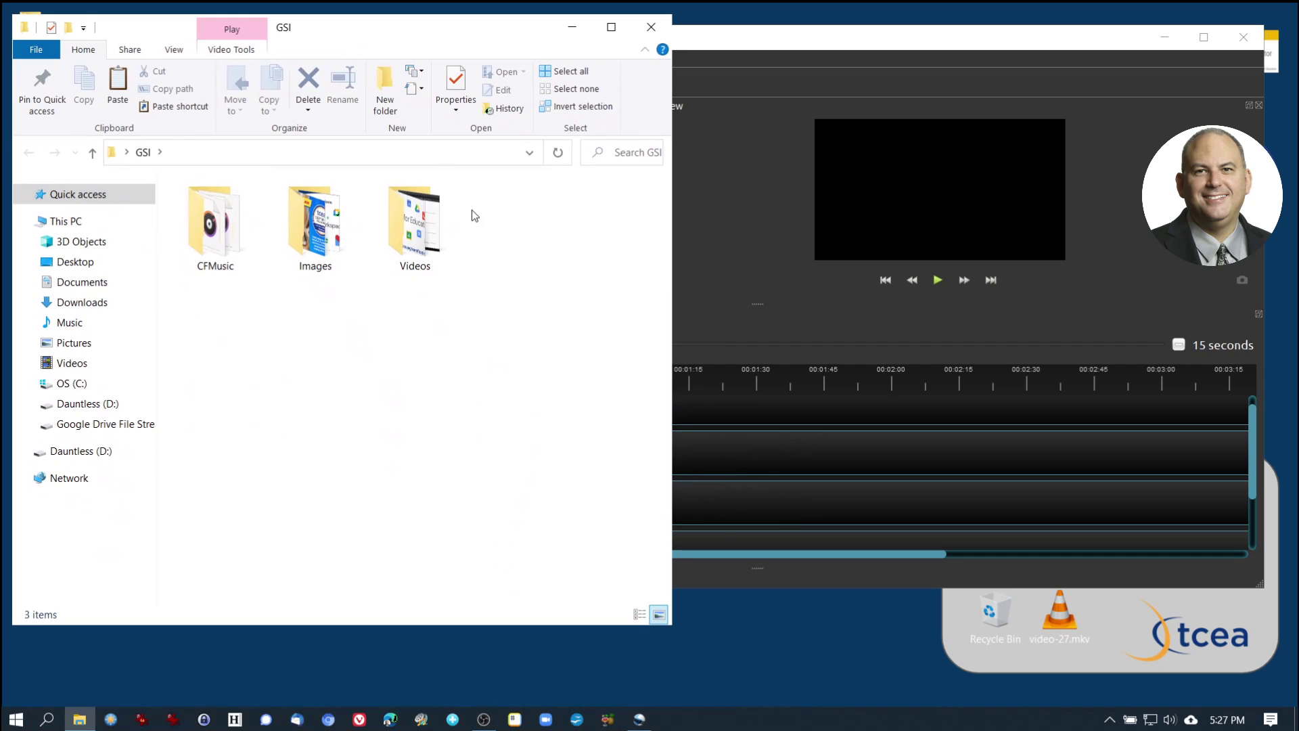
left_click_drag(672, 384, 223, 409)
Step: Add Safety_Net_FadeIn_Ding.mp3 and the adjacent Safety_Net_short MP3 from the CFMusic folder to the project files
double_click(164, 217)
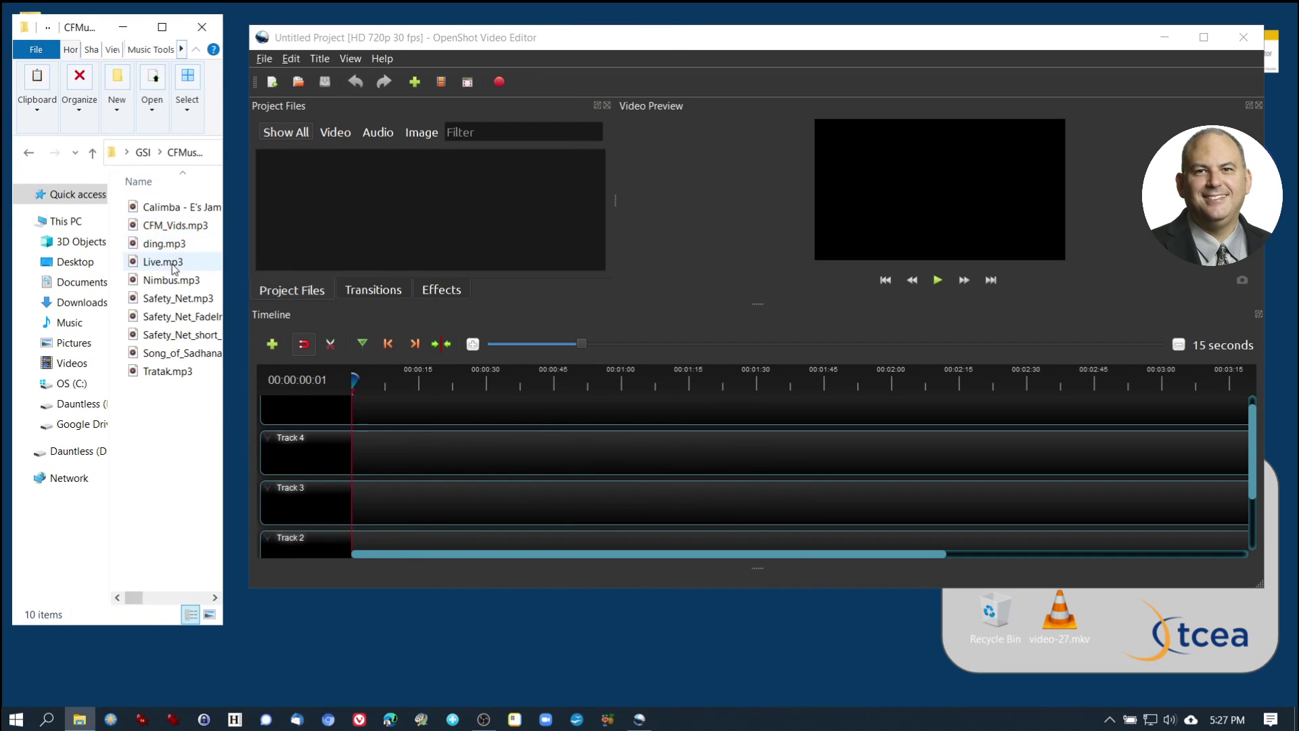
left_click(167, 318)
left_click(165, 336, "shift")
left_click_drag(176, 323, 352, 218)
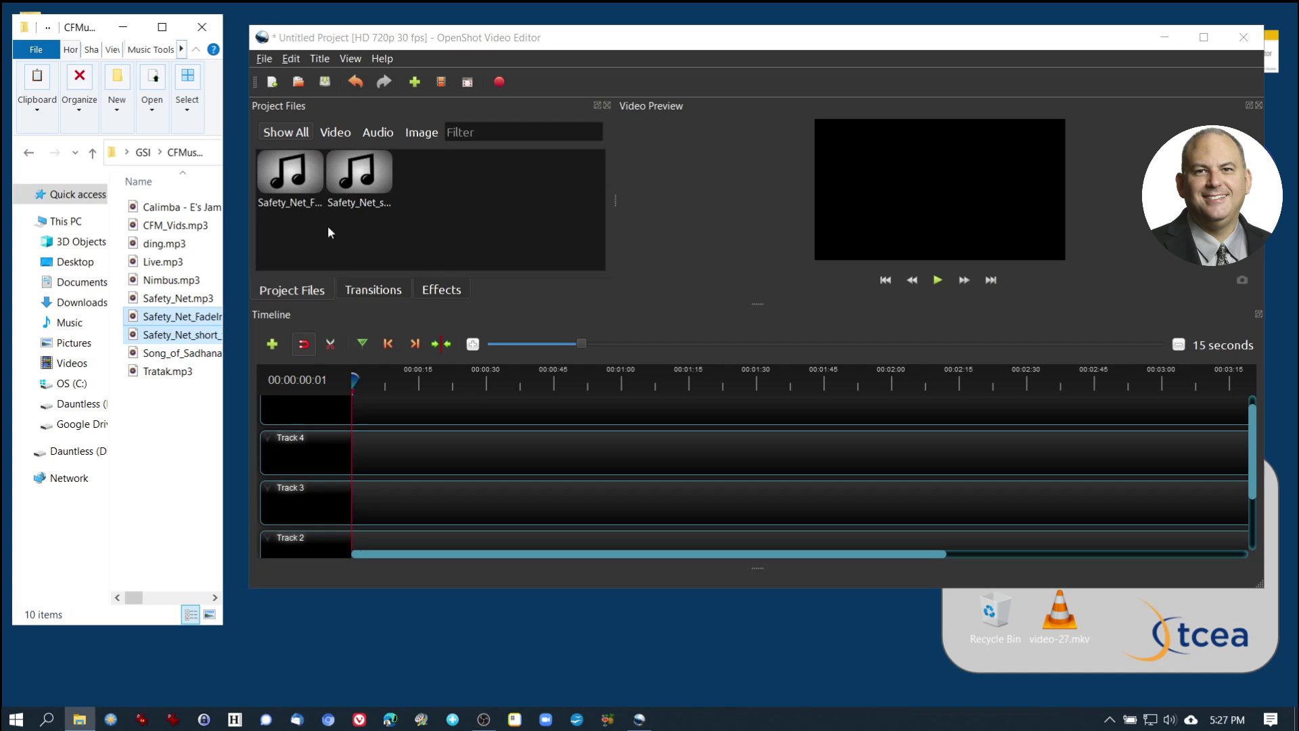
Step: Add the Google TEACHER Bundle, TCEA_Online_Courses and tcea-cert-google-complete-bundle images from the Images folder to the project files
left_click(93, 154)
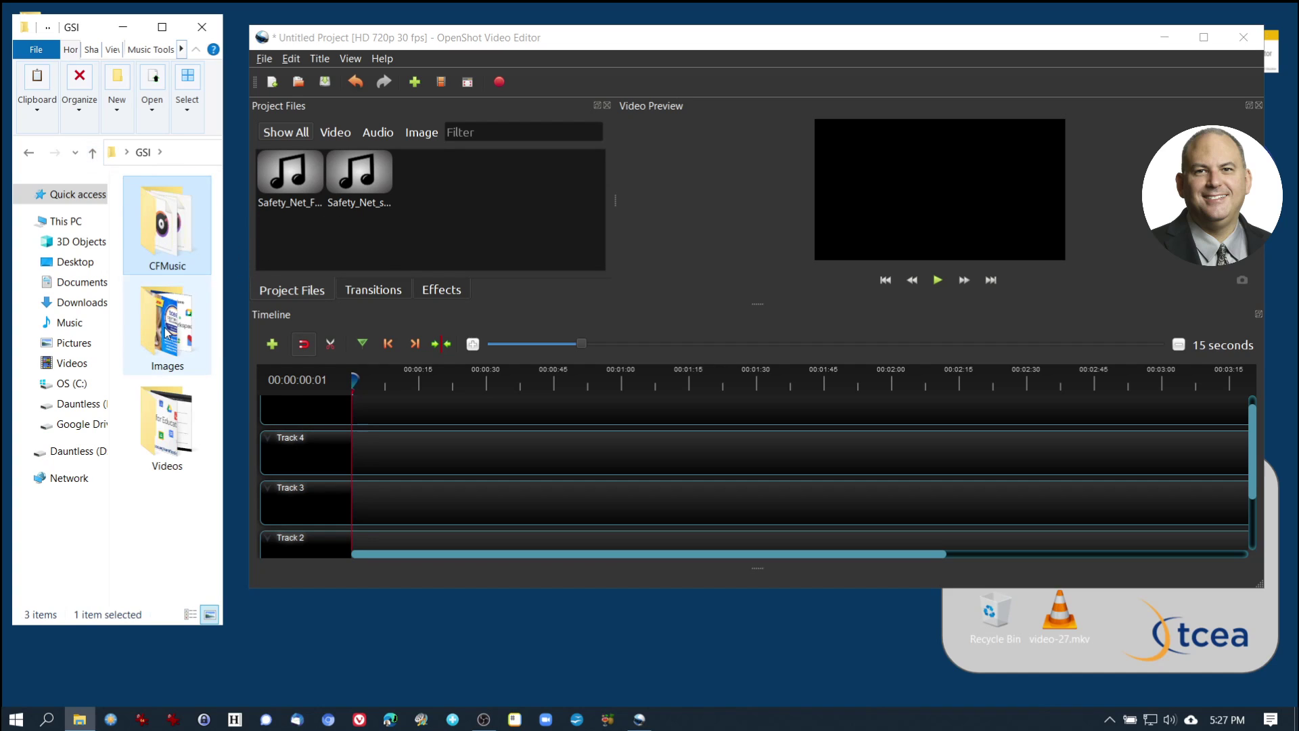
double_click(178, 327)
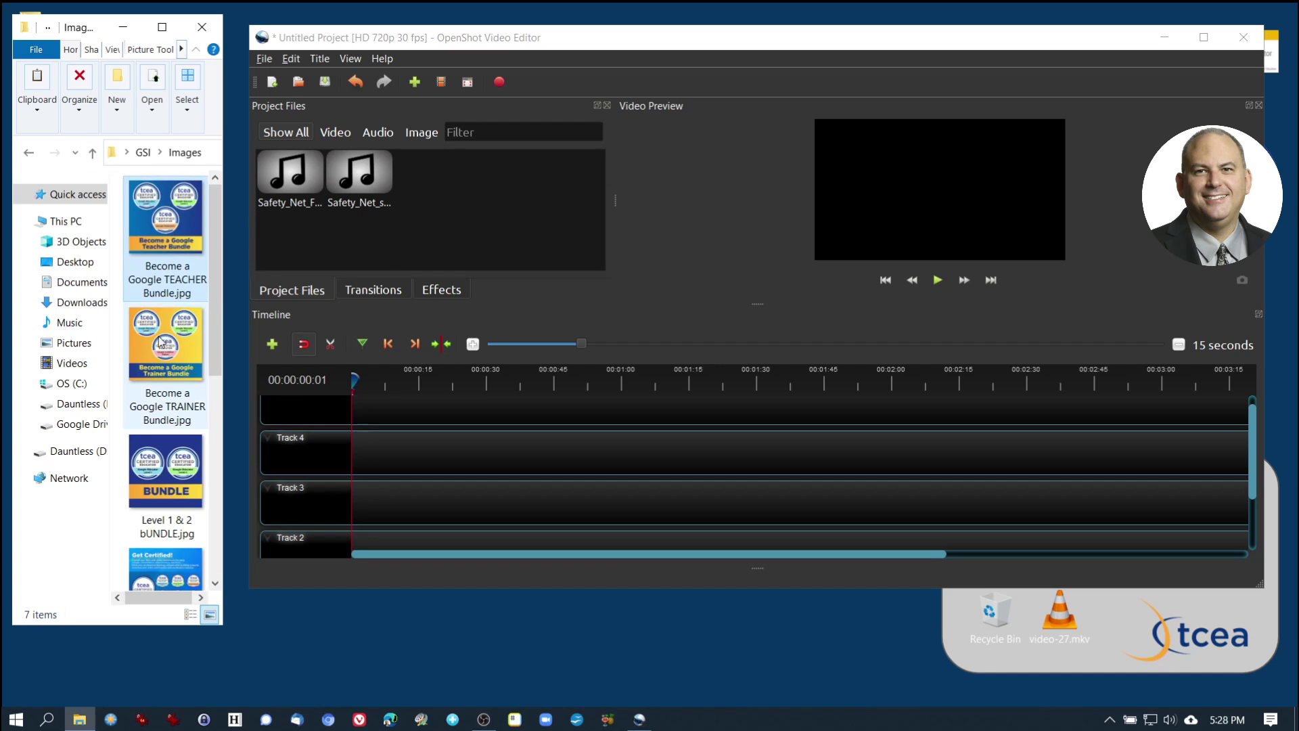
scroll(162, 425, "down", 5)
left_click(166, 274)
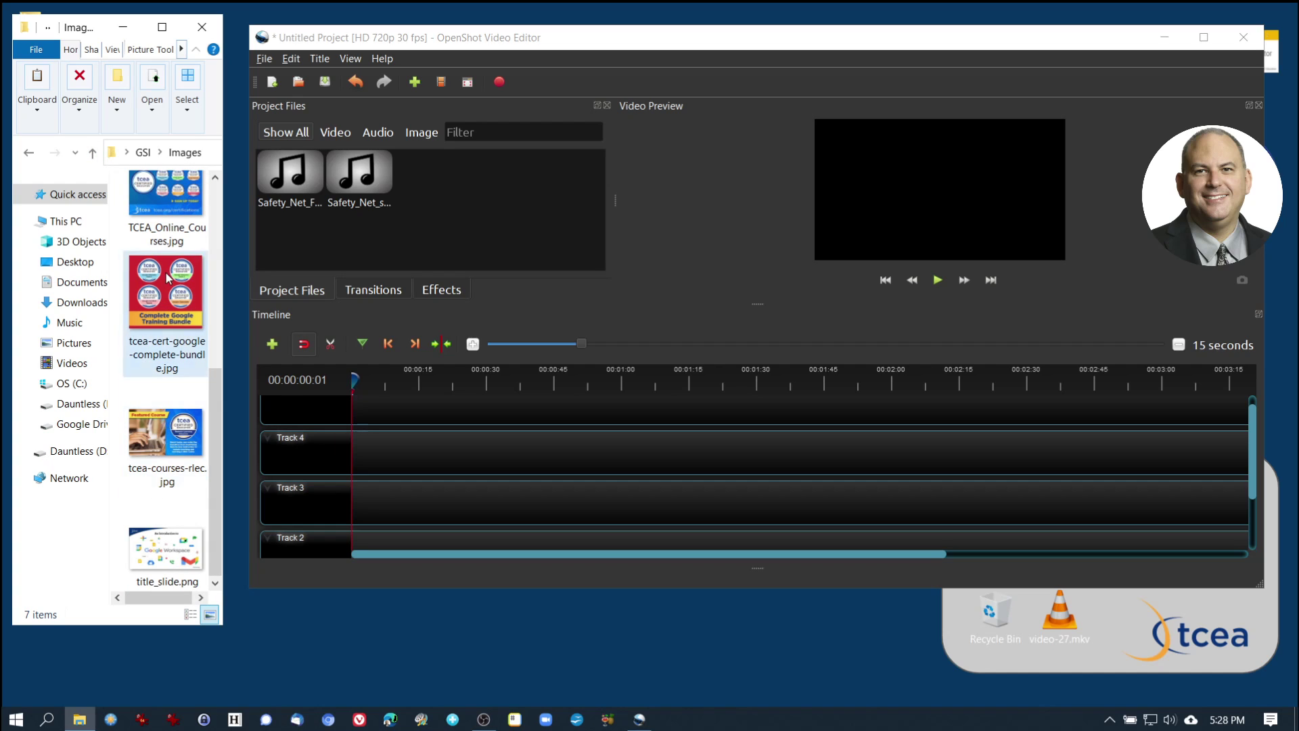
left_click(163, 203, "ctrl")
left_click_drag(162, 206, 428, 217)
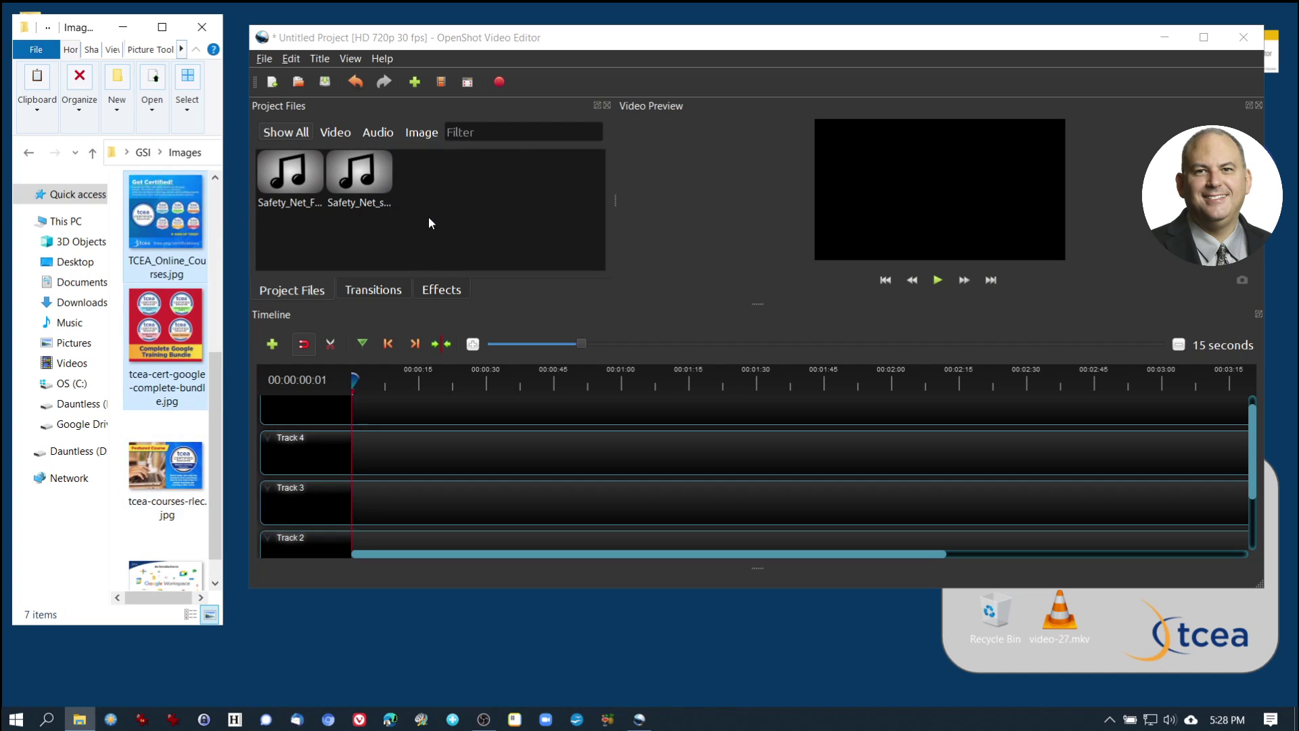
Step: Add GSI_GSuite_Intro_Drive_ChangeOwner_MakeCopies.mp4 from the GSI Videos folder to the project files
left_click(143, 152)
double_click(165, 435)
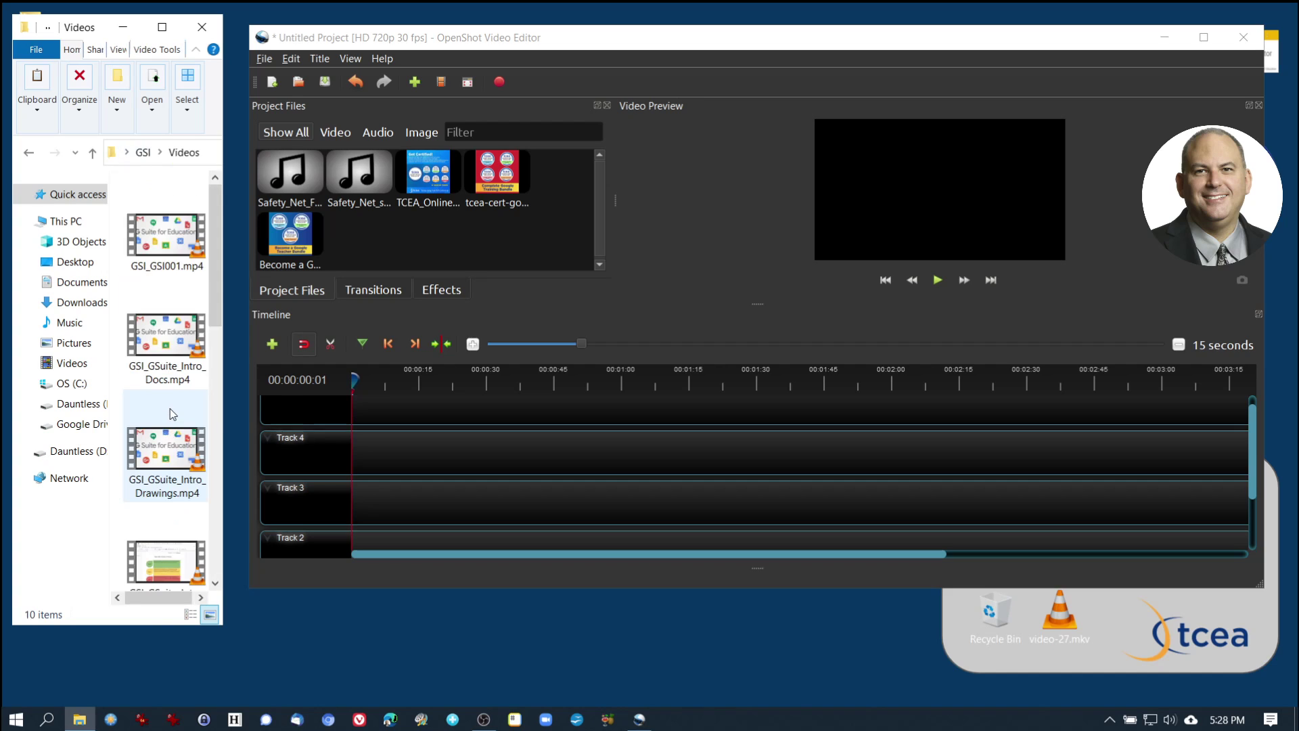
scroll(159, 325, "down", 3)
scroll(157, 318, "up", 3)
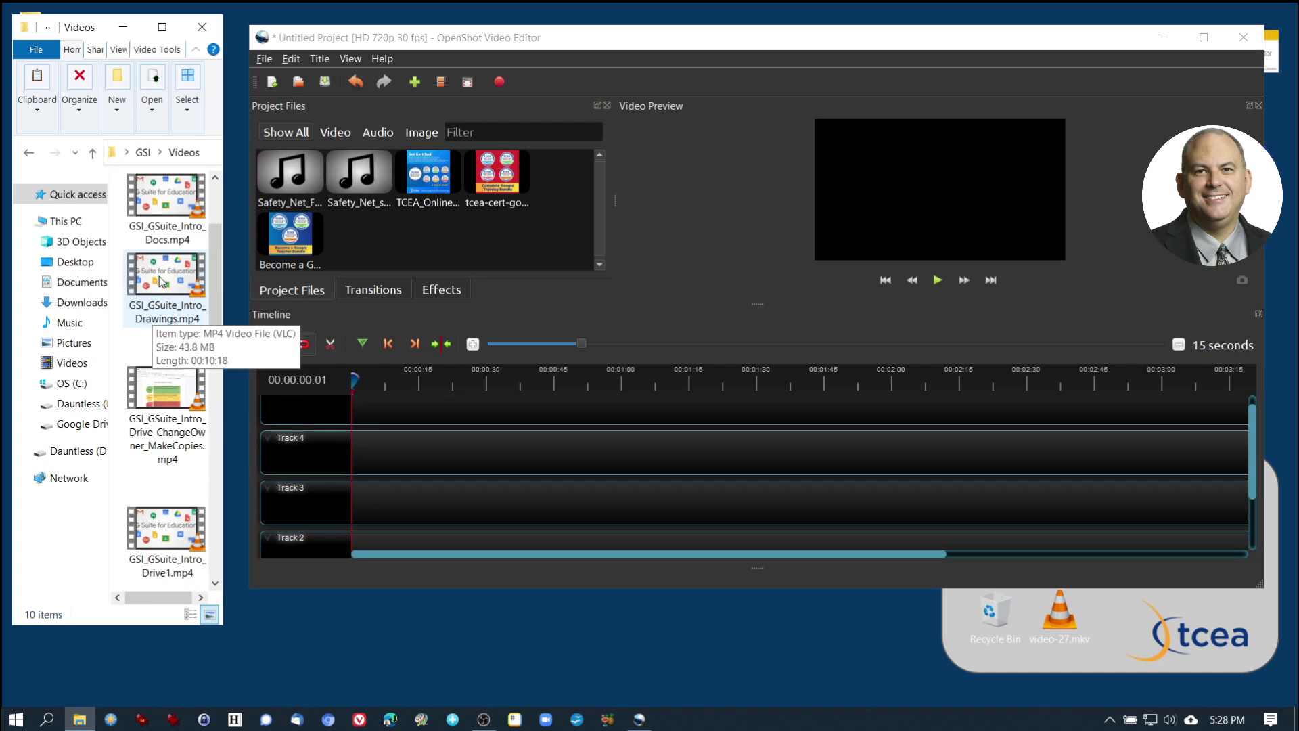
left_click(157, 393)
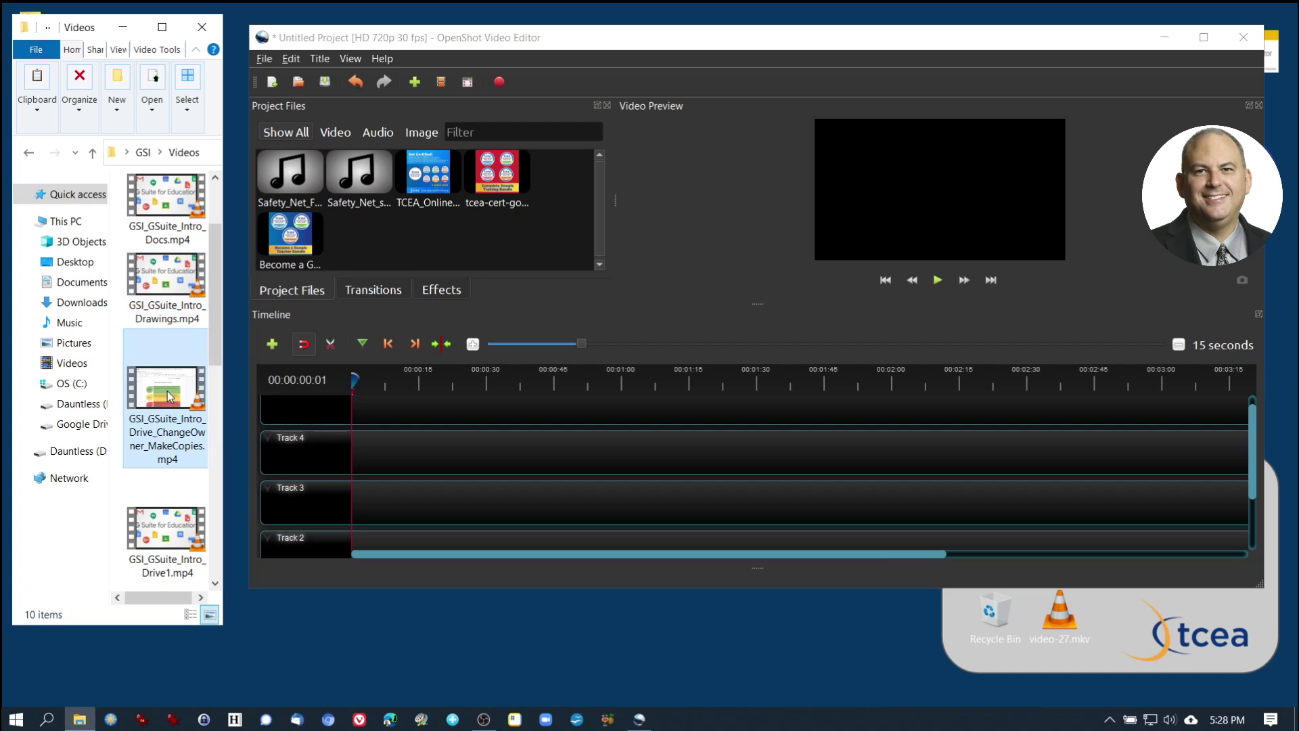
left_click_drag(178, 395, 400, 260)
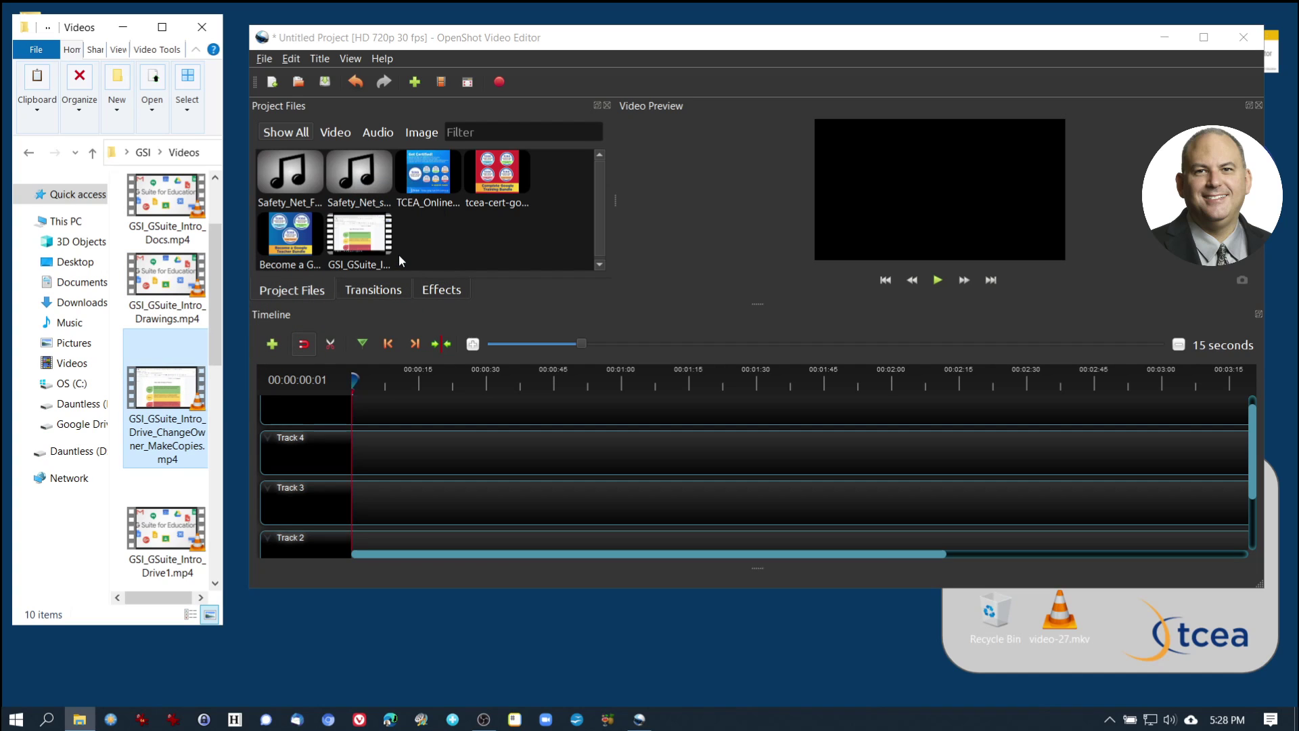
Step: Close the Videos folder window and maximize the OpenShot window
left_click(203, 27)
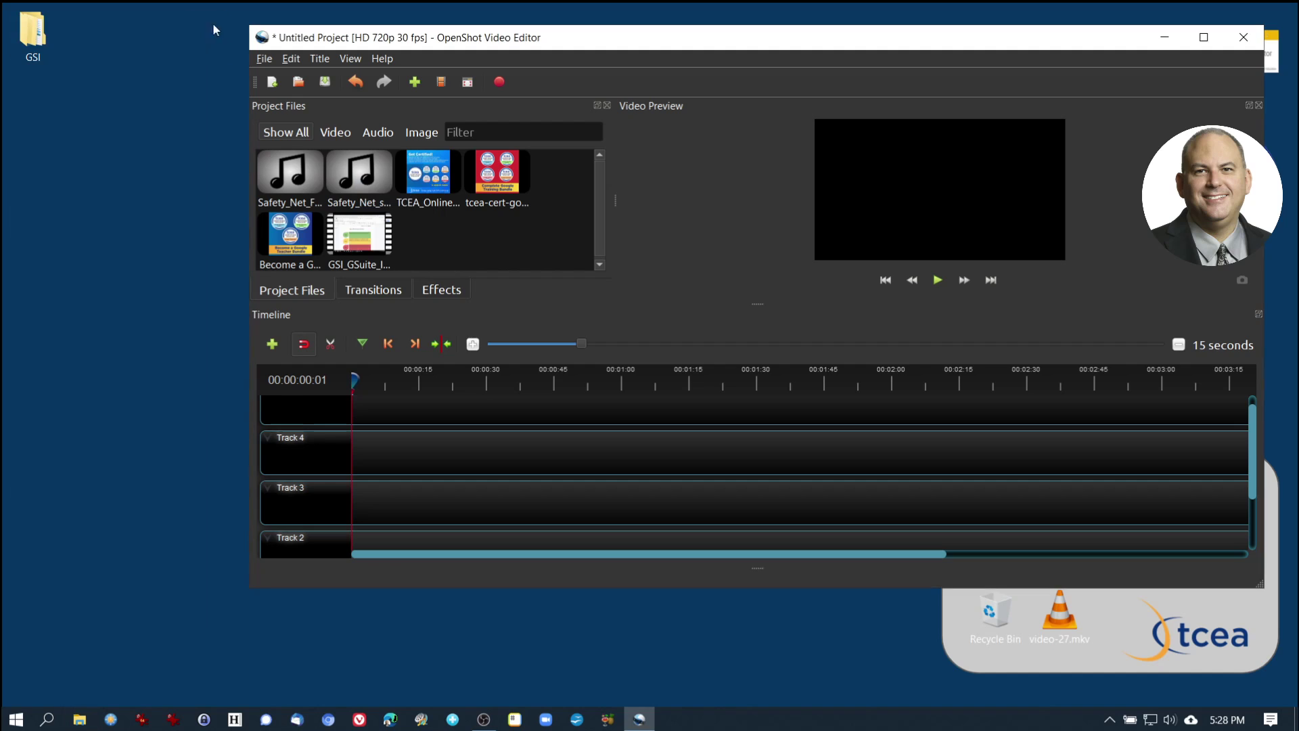
left_click(1203, 37)
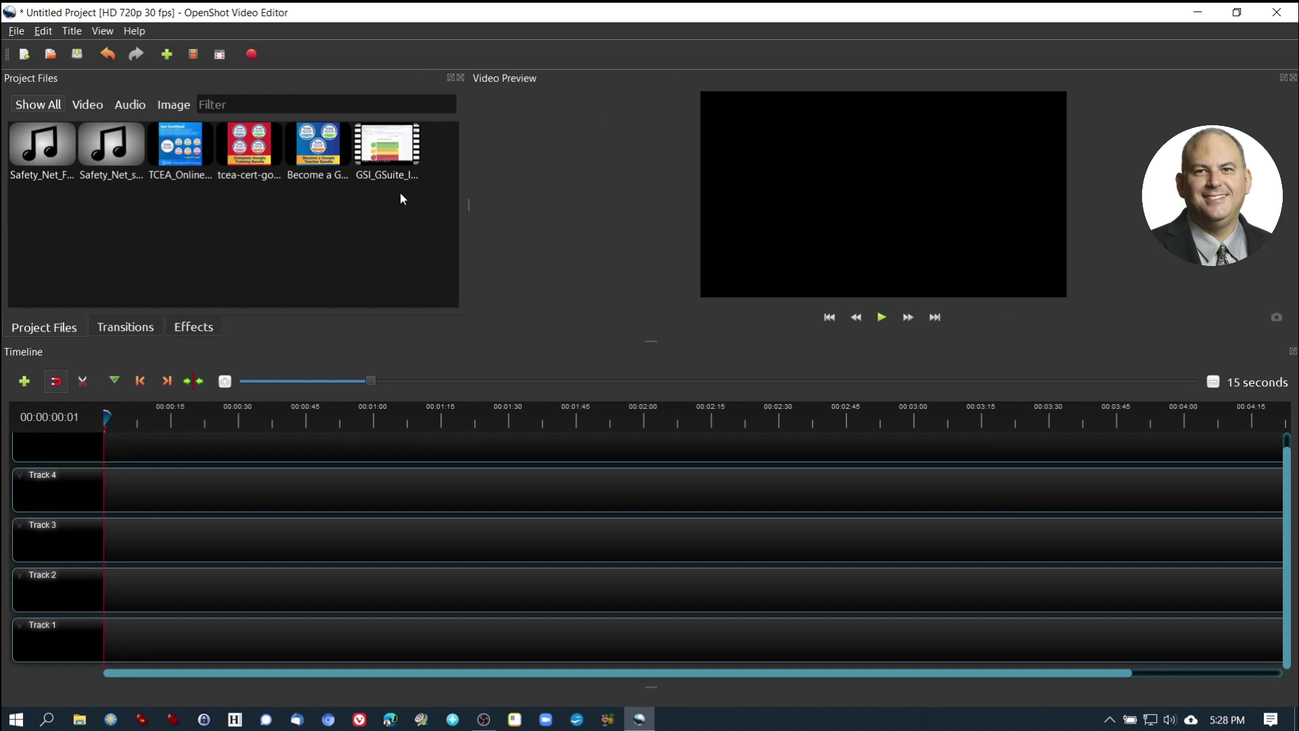
left_click(20, 33)
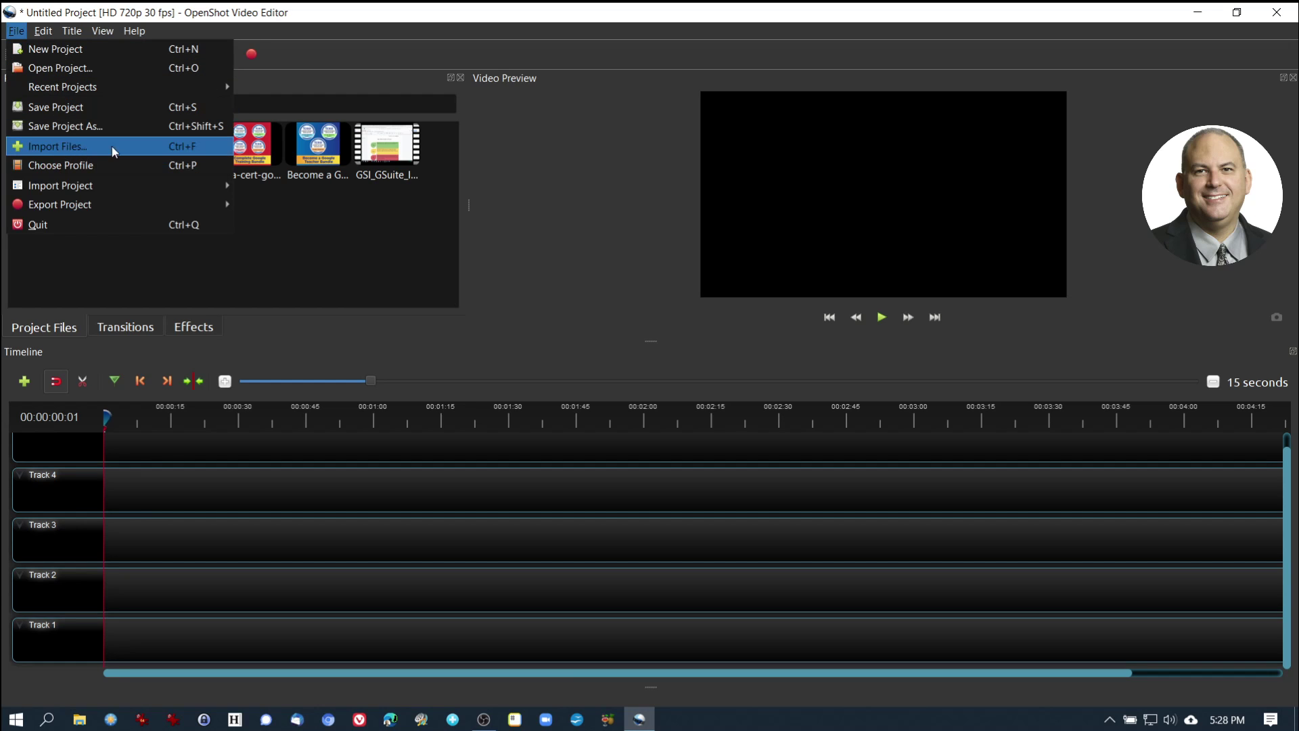
left_click(519, 221)
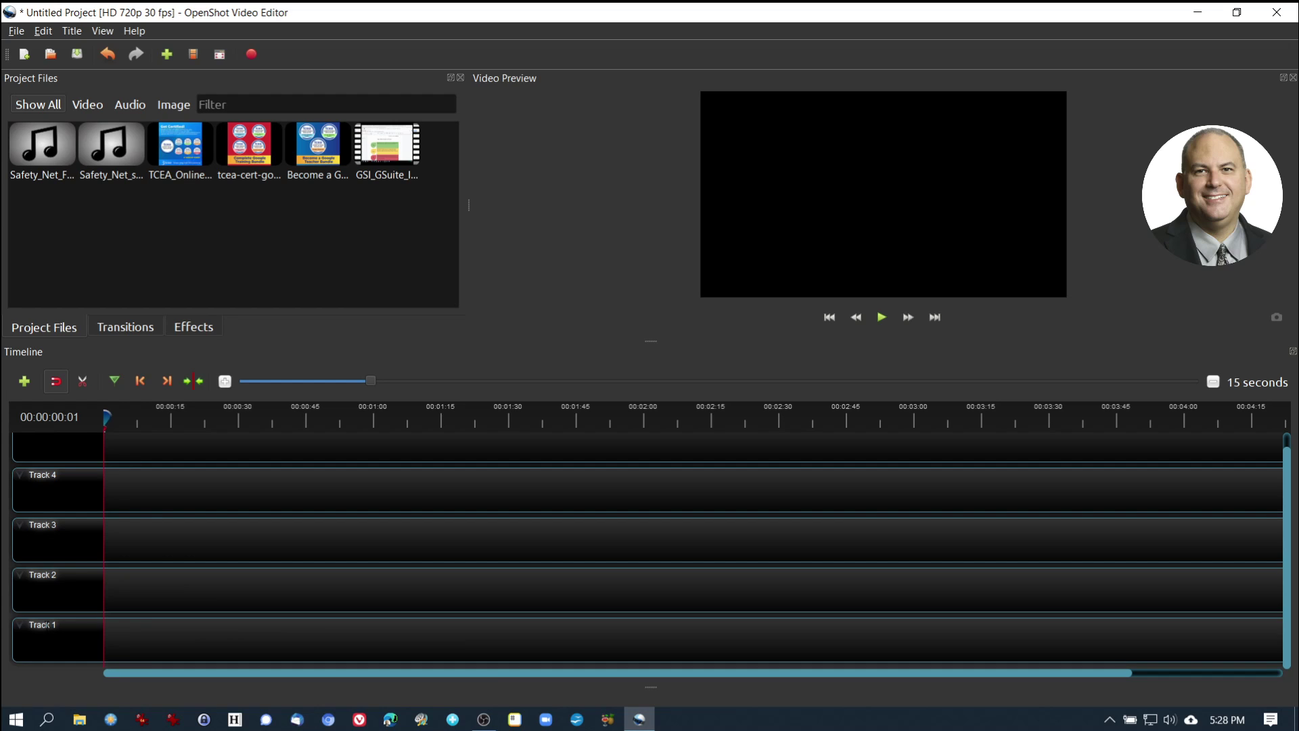
Step: Rename Track 1 in the timeline as Audio
right_click(46, 626)
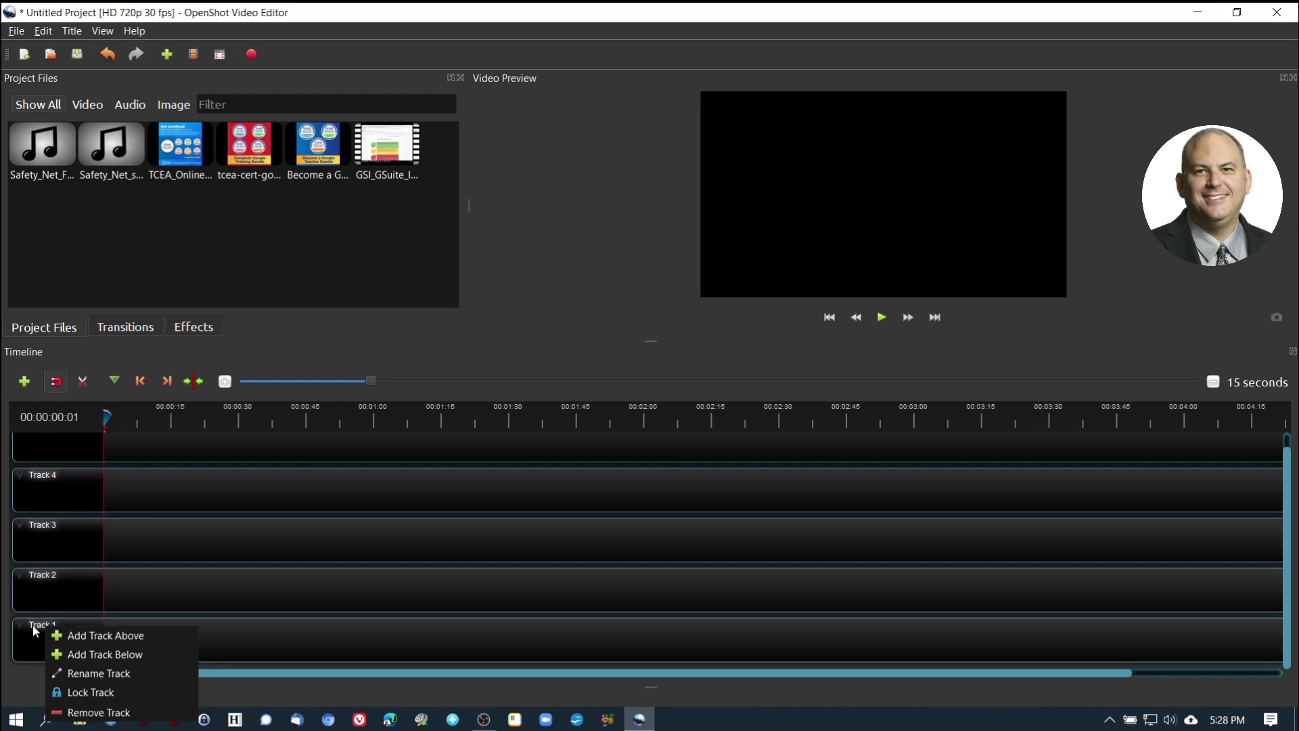
left_click(143, 673)
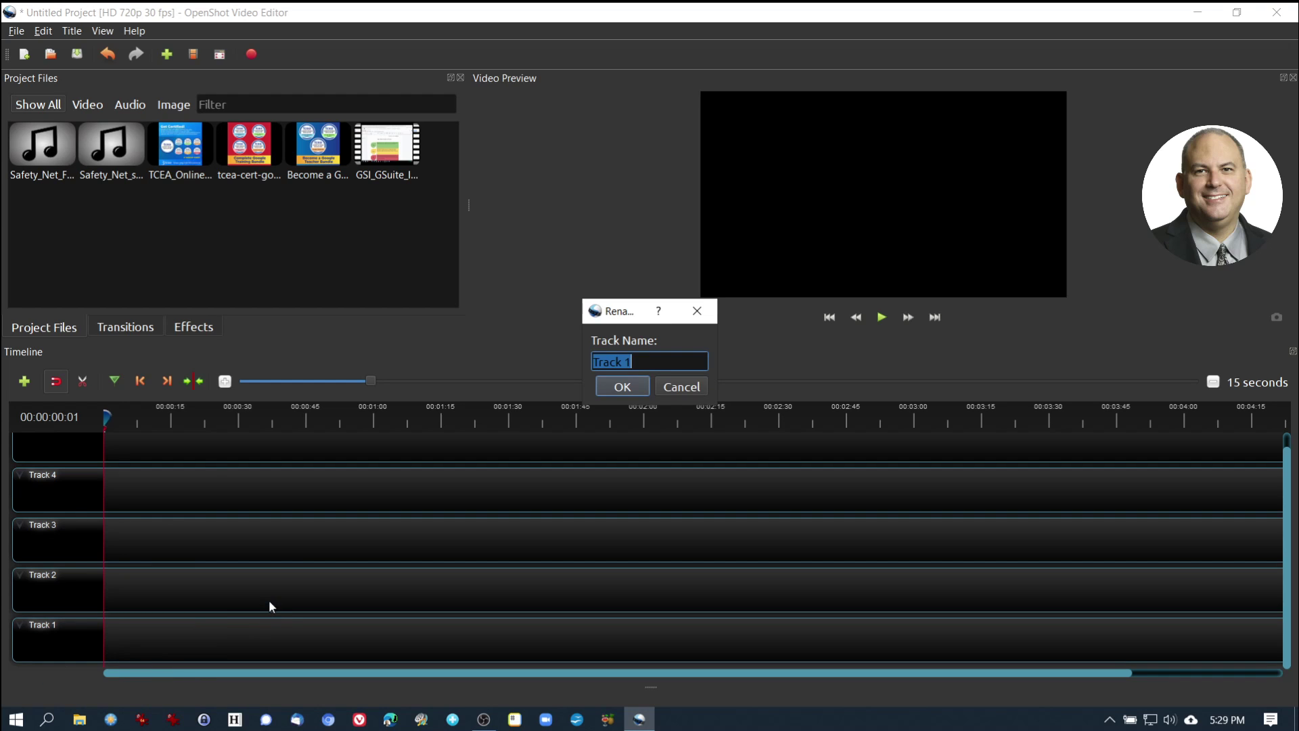
type("A")
key("BackSpace")
type("Audio")
key("Return")
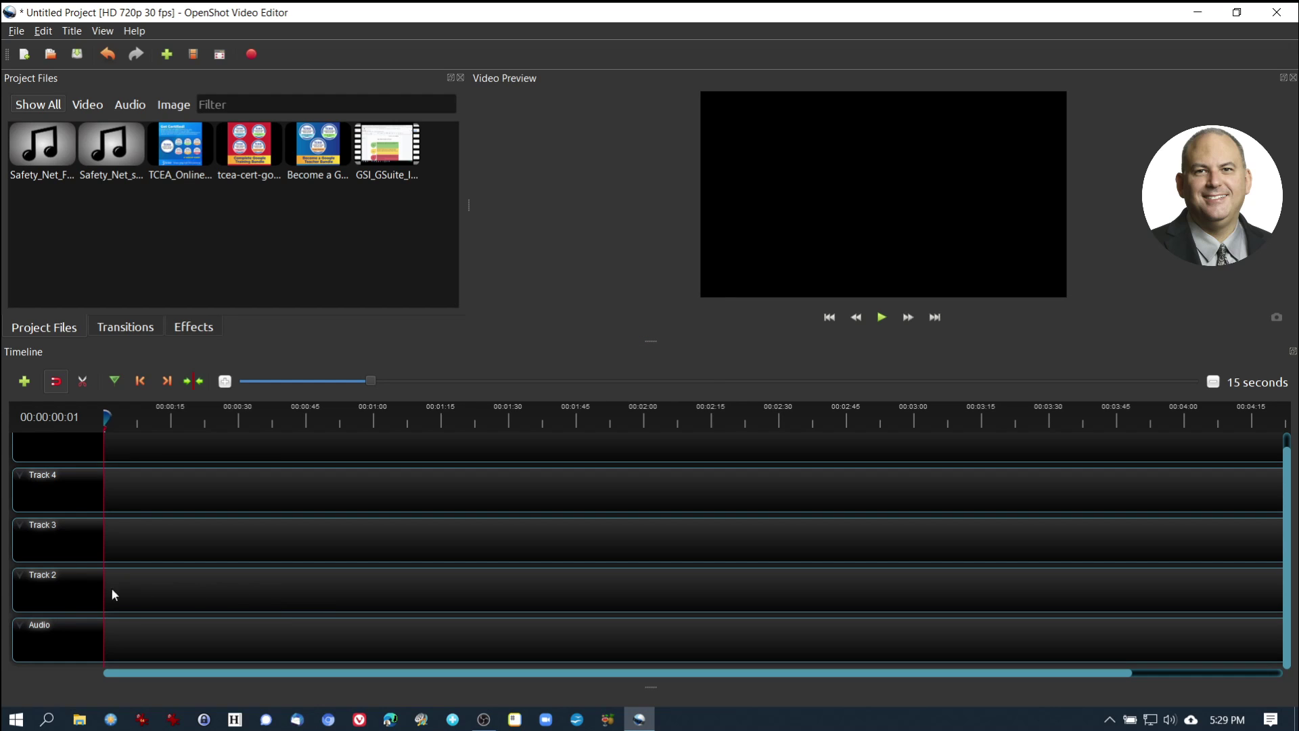
Step: Rename Track 2 in the timeline as Image
right_click(50, 578)
left_click(96, 625)
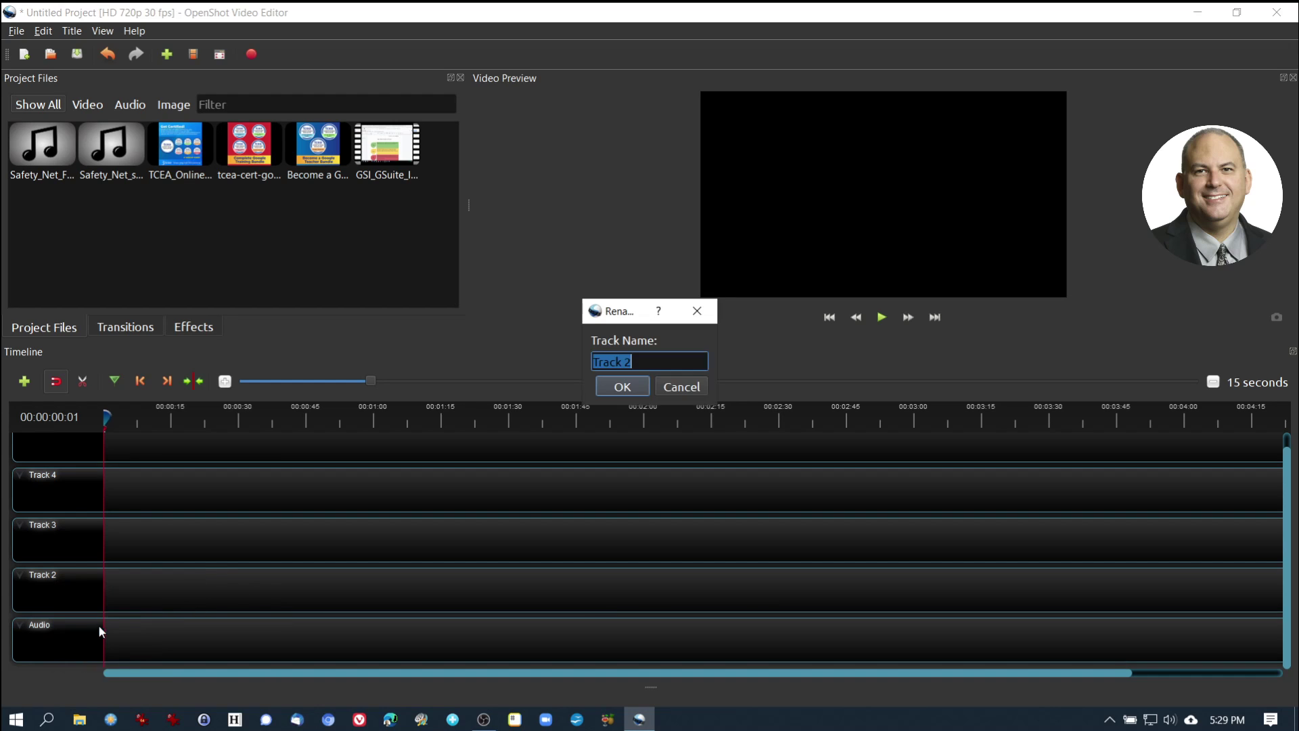
key("BackSpace")
type("Image")
key("Return")
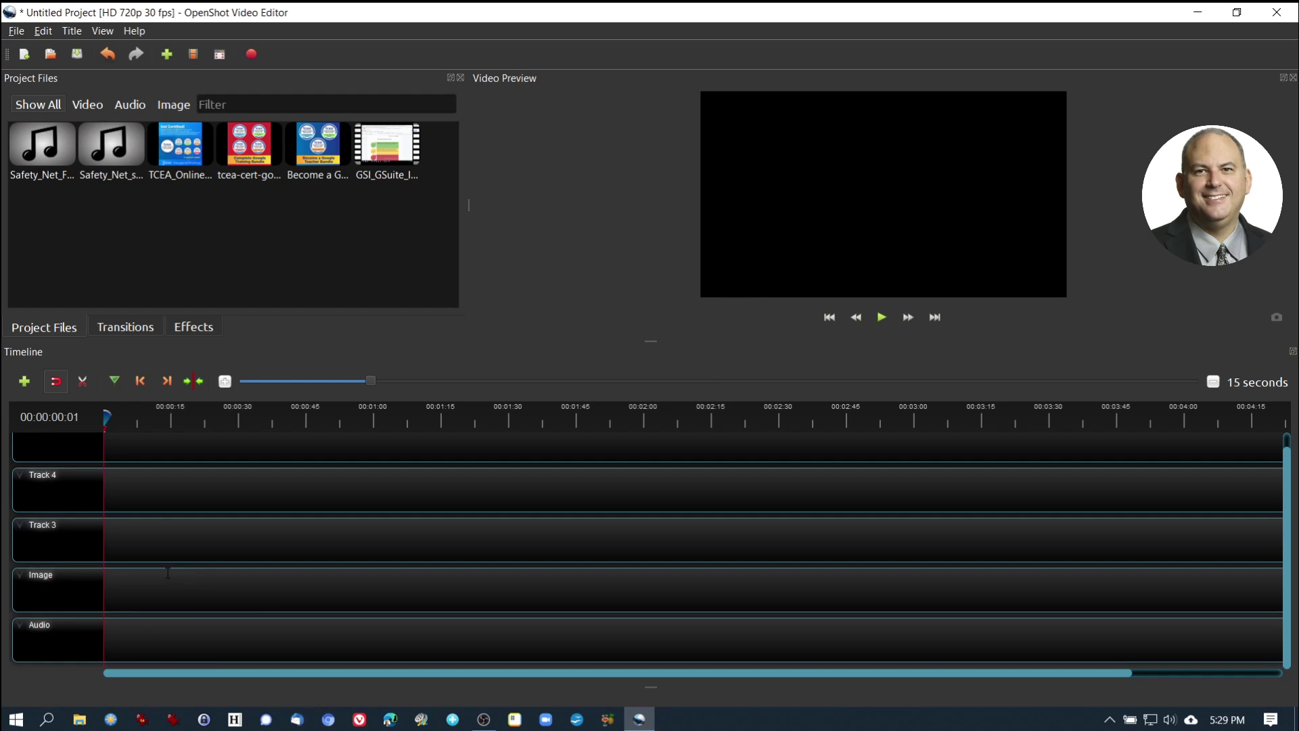
Step: Rename Track 3 in the timeline as Video
right_click(50, 526)
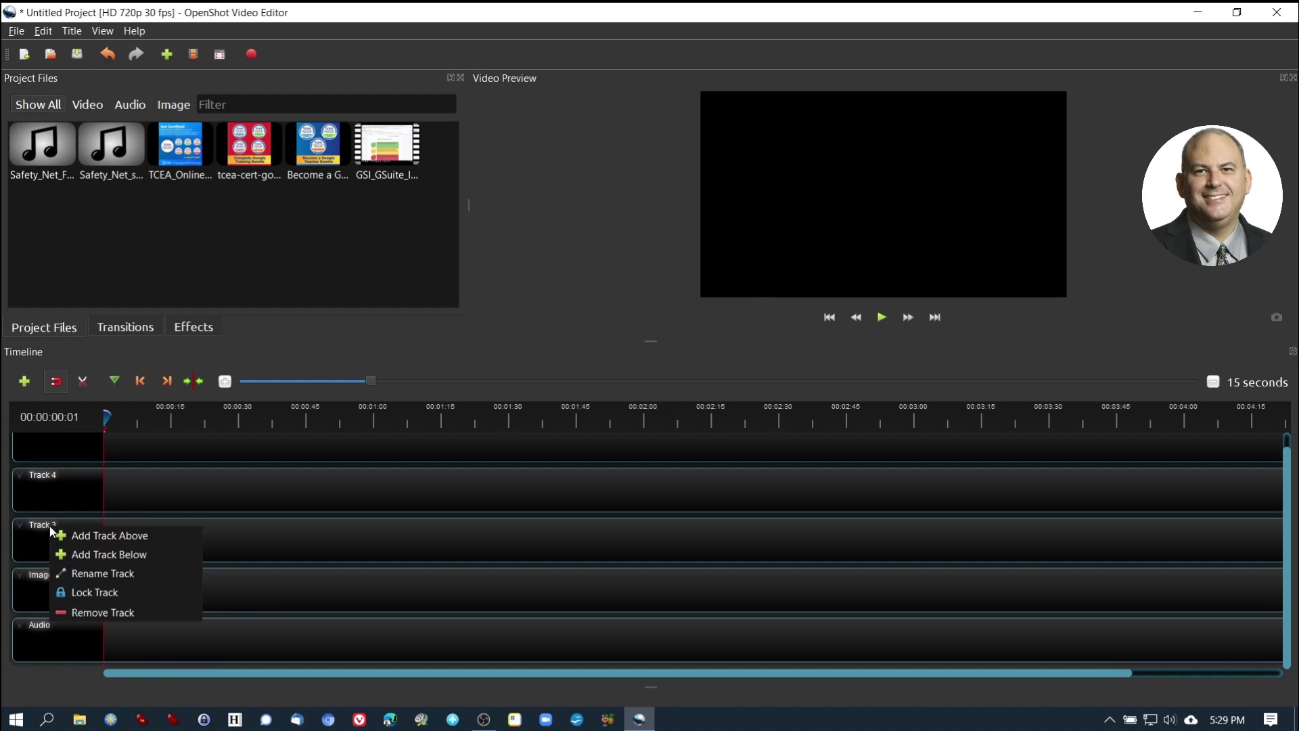
left_click(99, 569)
type("Video")
key("Return")
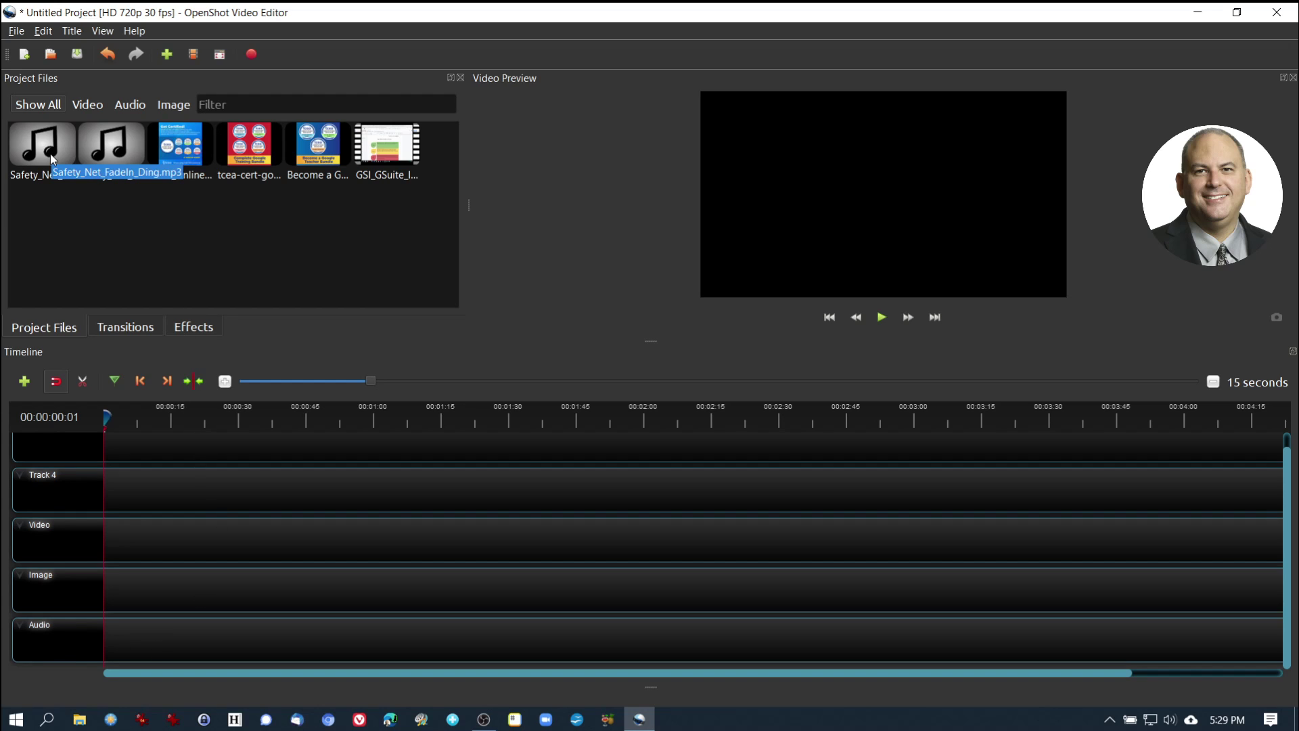
Step: Place Safety_Net_FadeIn_Ding.mp3 at the start of the Audio track and the TCEA_Online_Courses image near the start of the Image track
left_click_drag(50, 153, 100, 619)
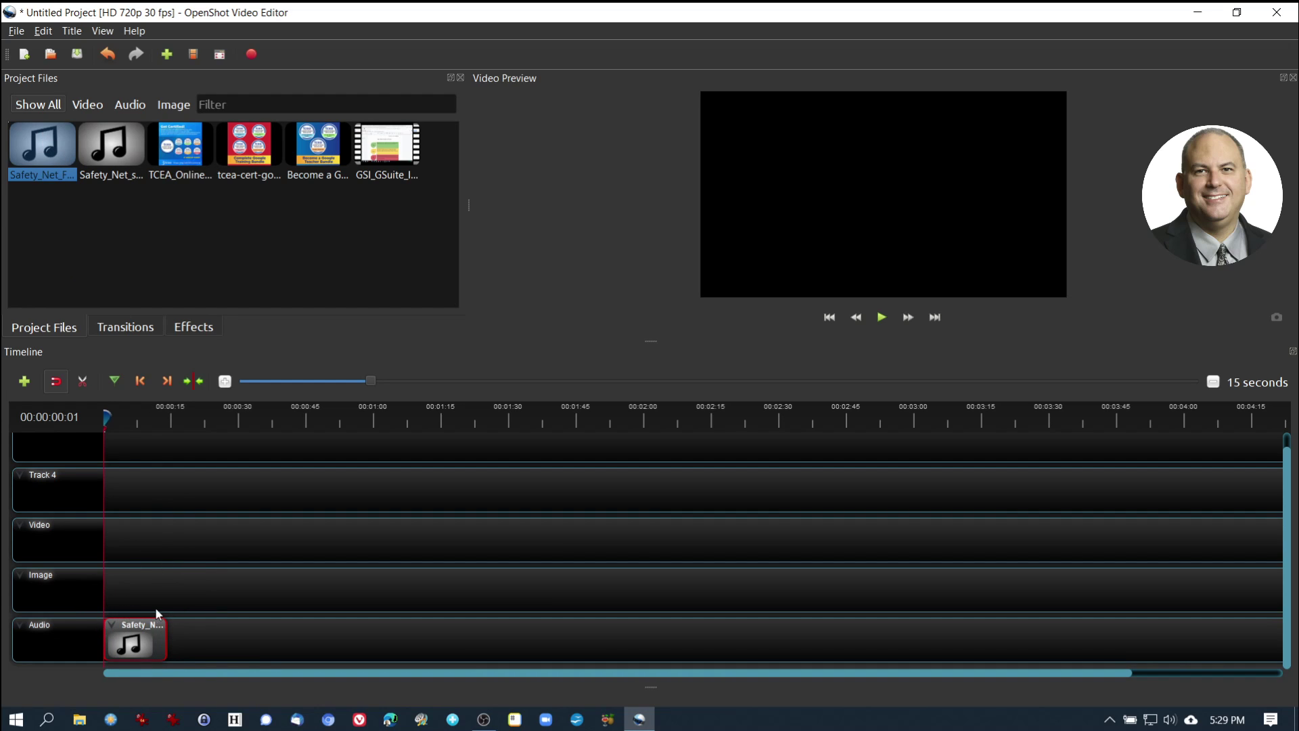
left_click_drag(174, 153, 108, 578)
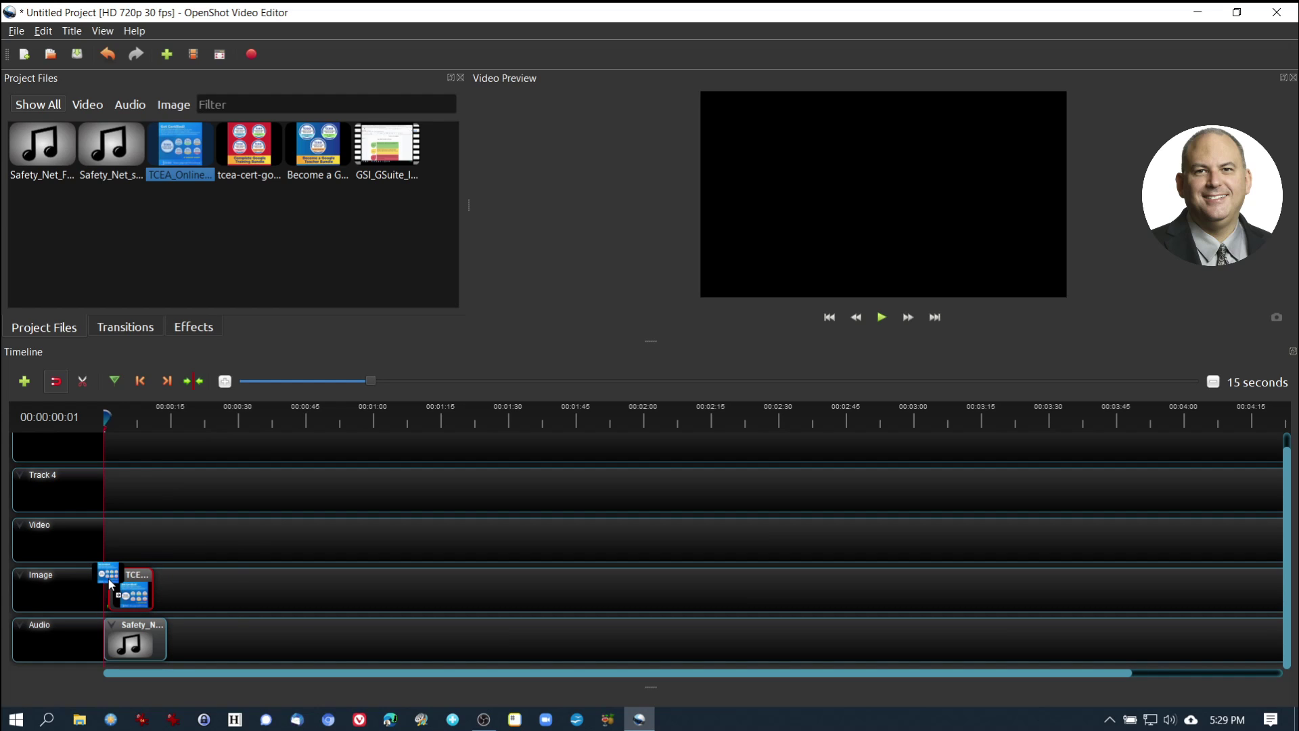
Step: Align the TCEA_Online_Courses image with the start of the Image track and place the GSI_GSuite_Intro_Drive_ChangeOwner_MakeCopies.mp4 clip on the Video track at about 22 seconds
left_click_drag(108, 578, 134, 581)
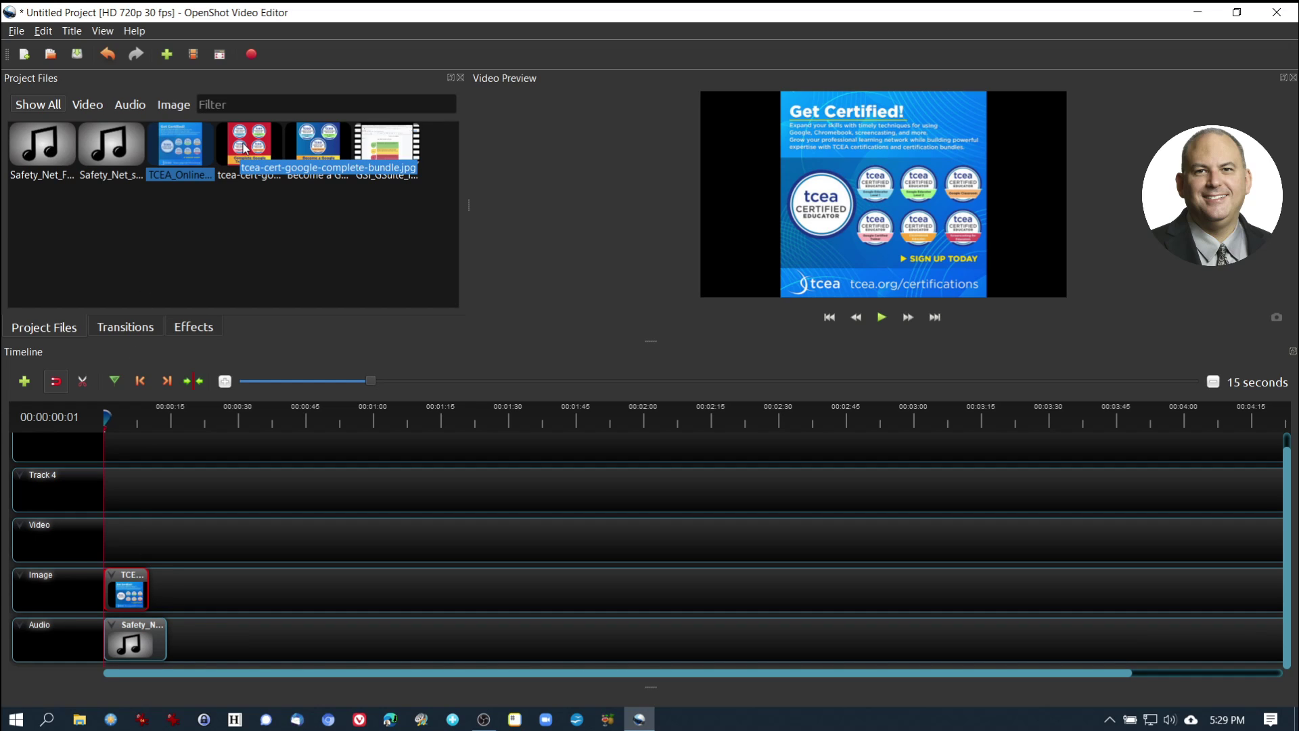
left_click(374, 149)
left_click_drag(374, 149, 201, 546)
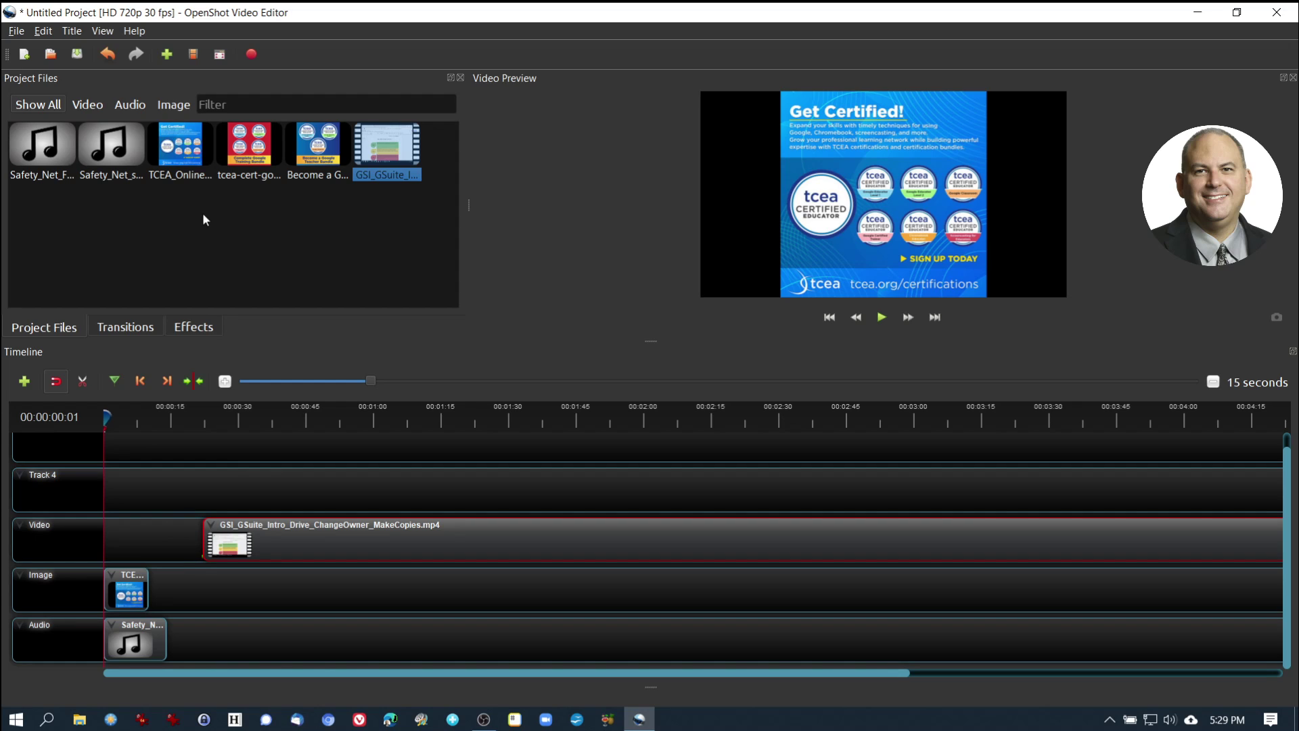
Step: Import title_slide.png from the Images folder inside the GSI folder on the Desktop
left_click(16, 31)
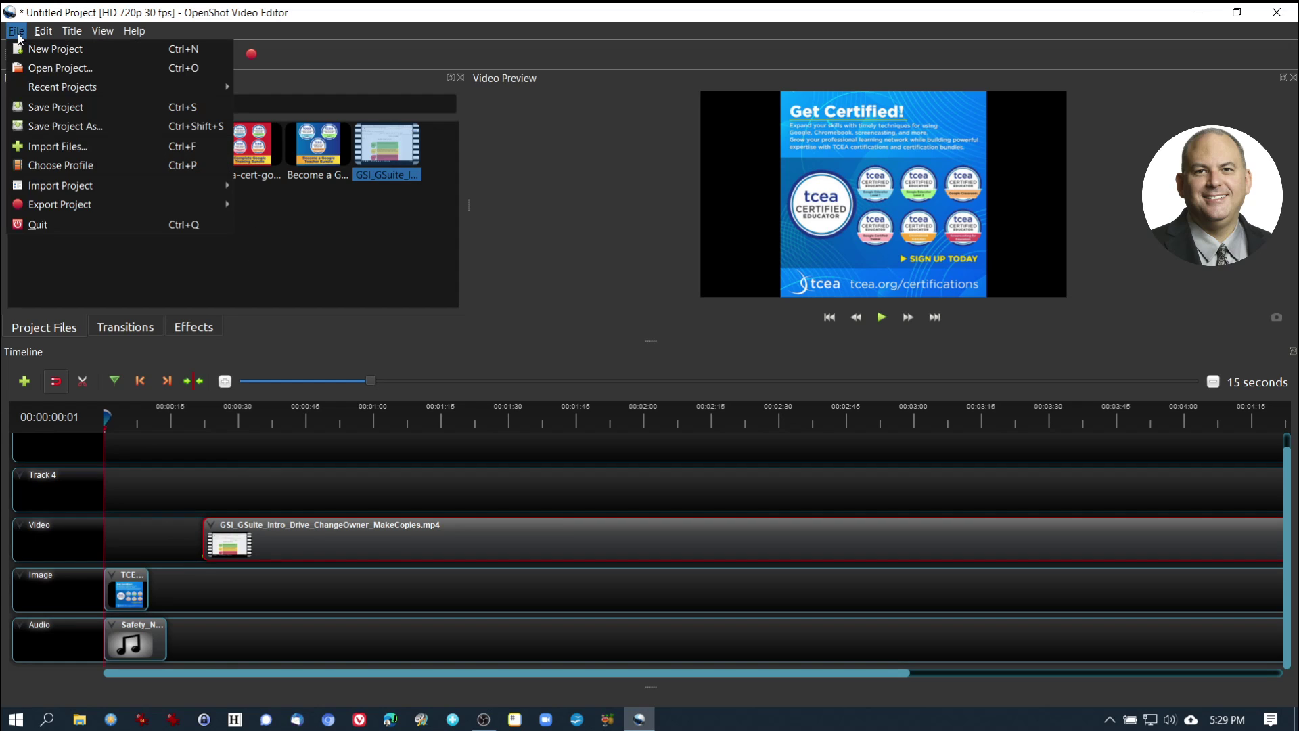
left_click(59, 147)
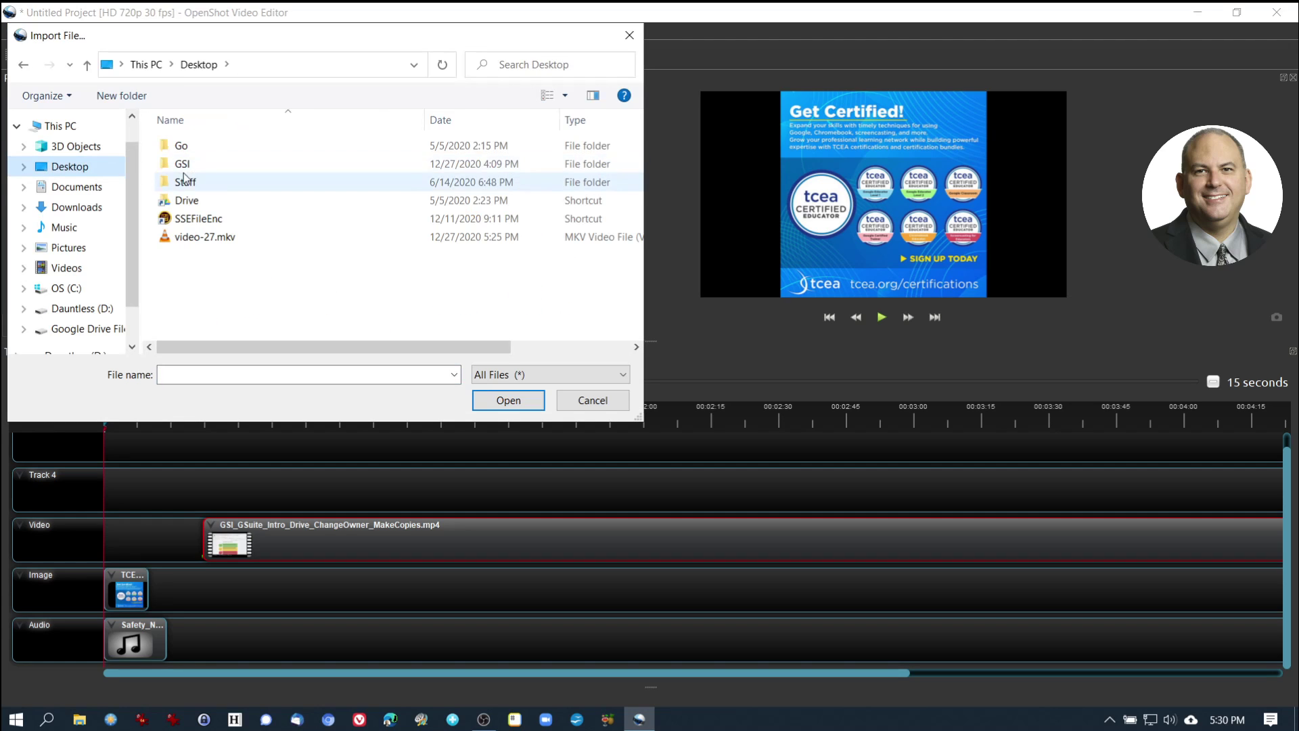
double_click(182, 164)
double_click(188, 164)
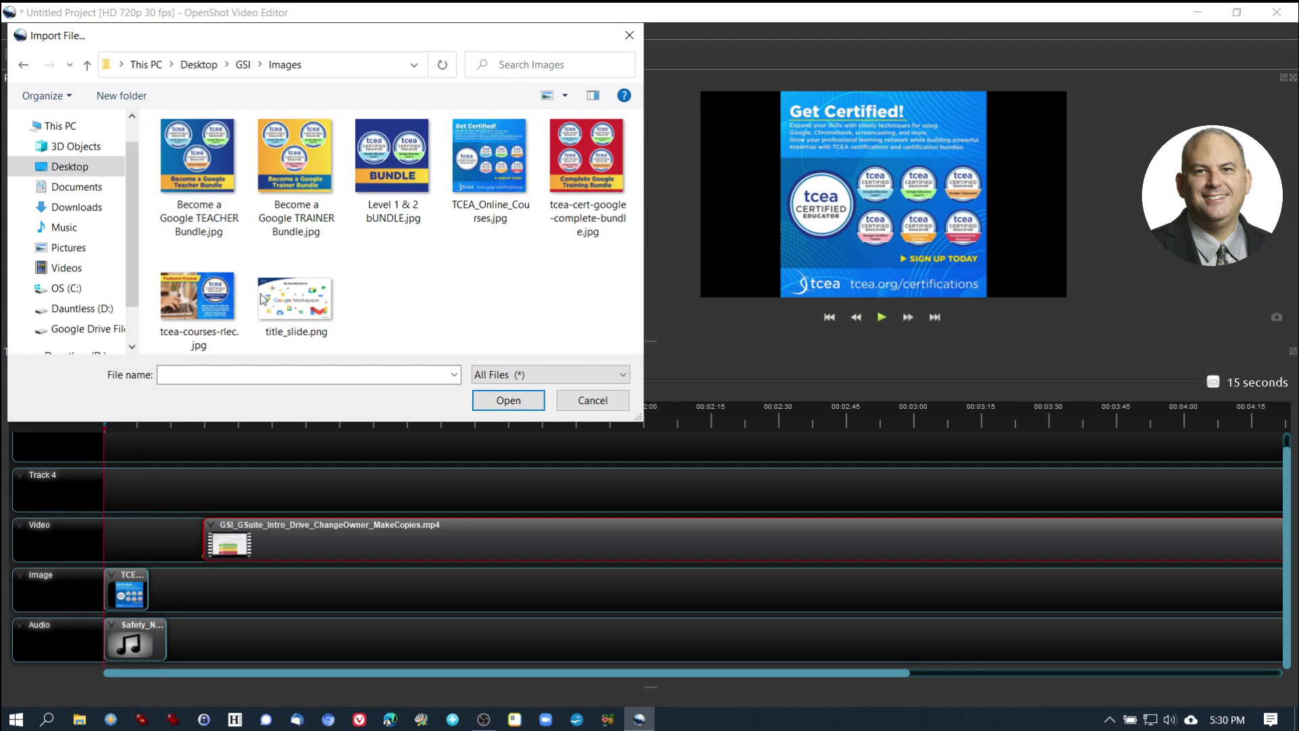
left_click(327, 330)
left_click(539, 402)
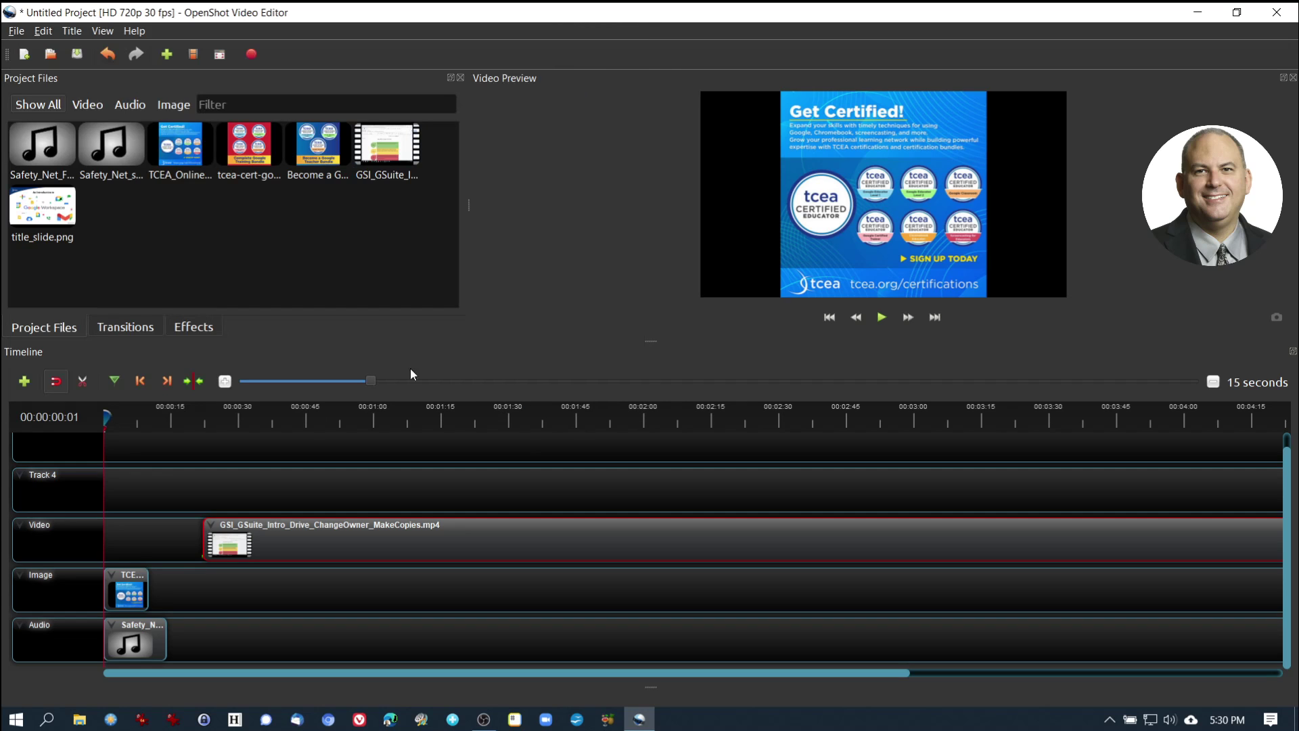
Step: Place title_slide.png on the Video track right after the opening image ends, and butt the GSI_GSuite video clip against it
left_click_drag(66, 218, 156, 534)
left_click_drag(265, 544, 263, 544)
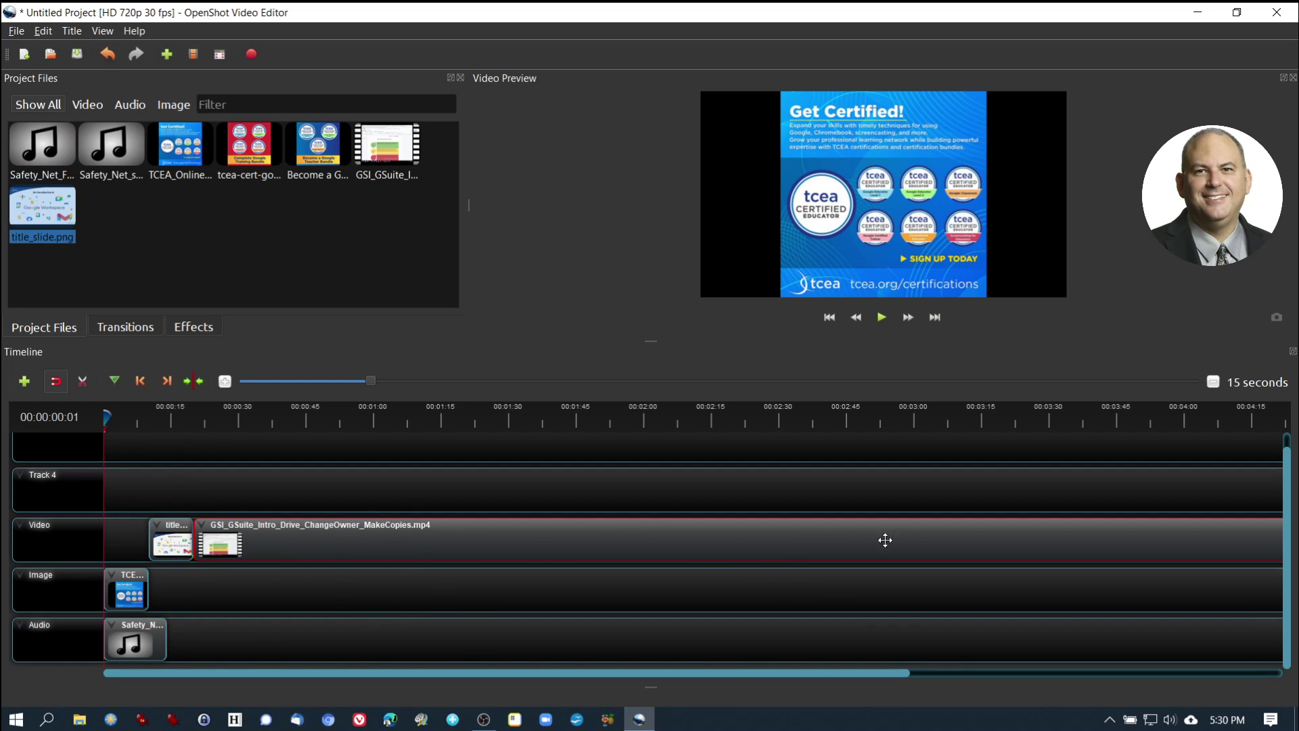
Step: Slice the GSI_GSuite video clip at about 00:02:00:10, keeping both sides
mouse_move(602, 668)
left_mouse_down()
mouse_move(992, 674)
mouse_move(534, 651)
mouse_move(695, 653)
mouse_move(611, 655)
left_mouse_up()
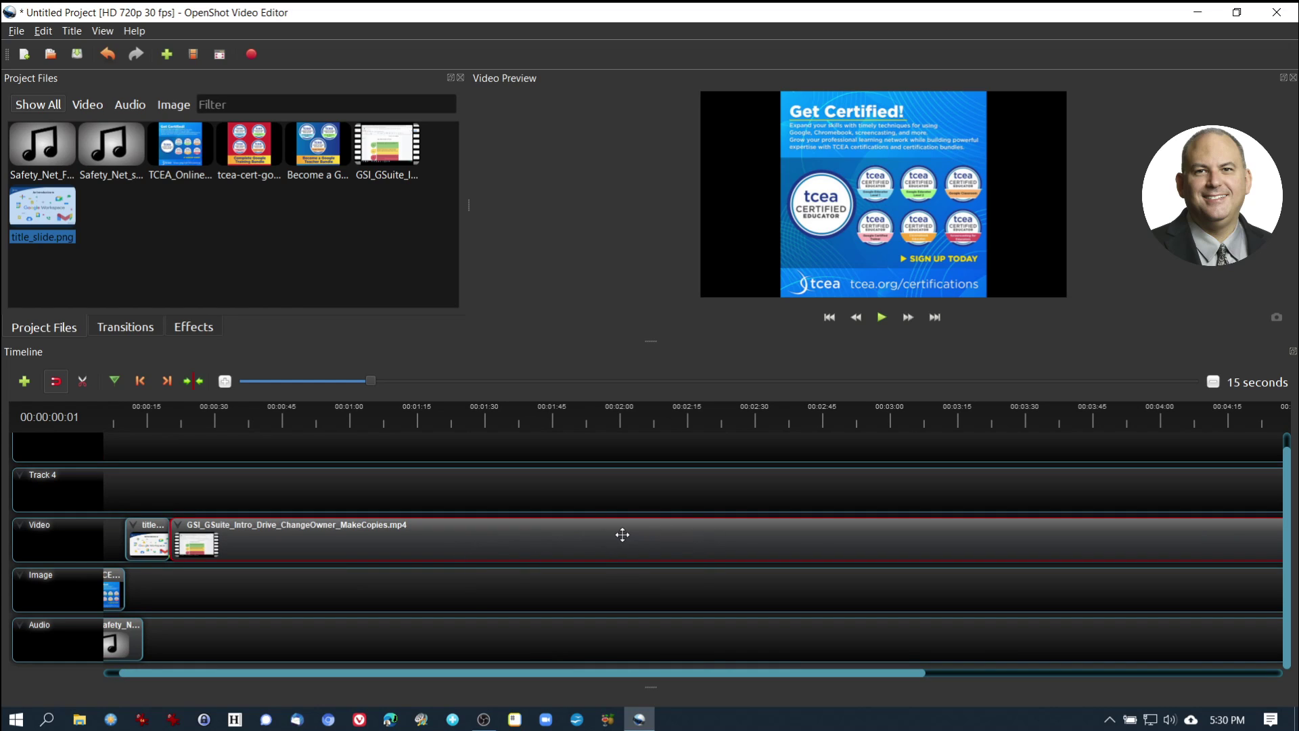
left_click(621, 421)
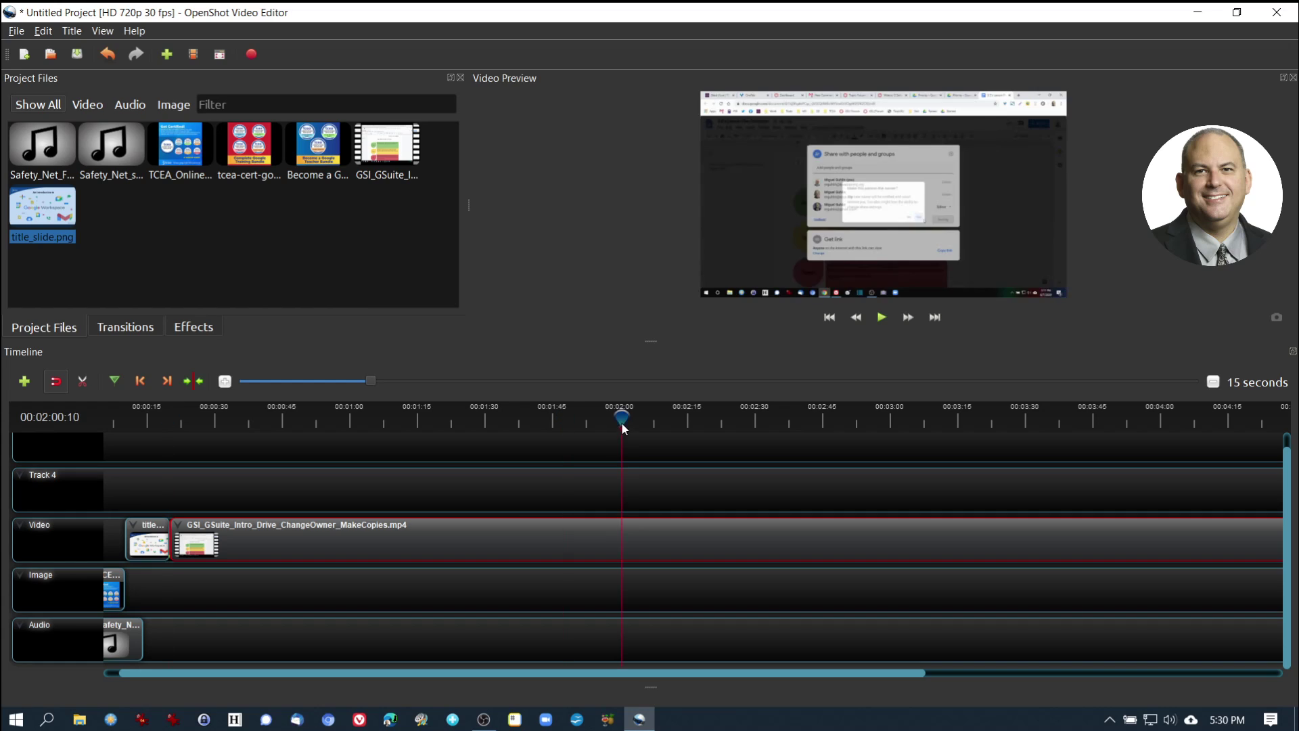
right_click(622, 536)
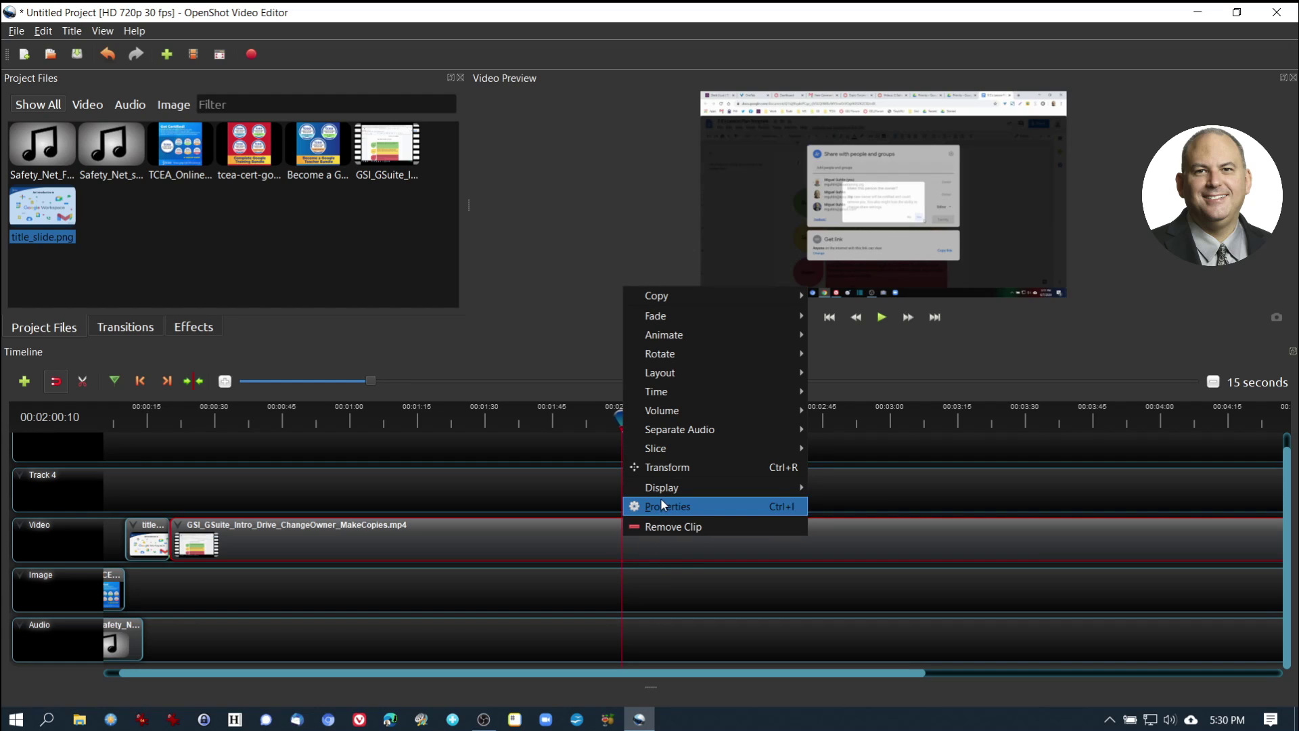
mouse_move(708, 452)
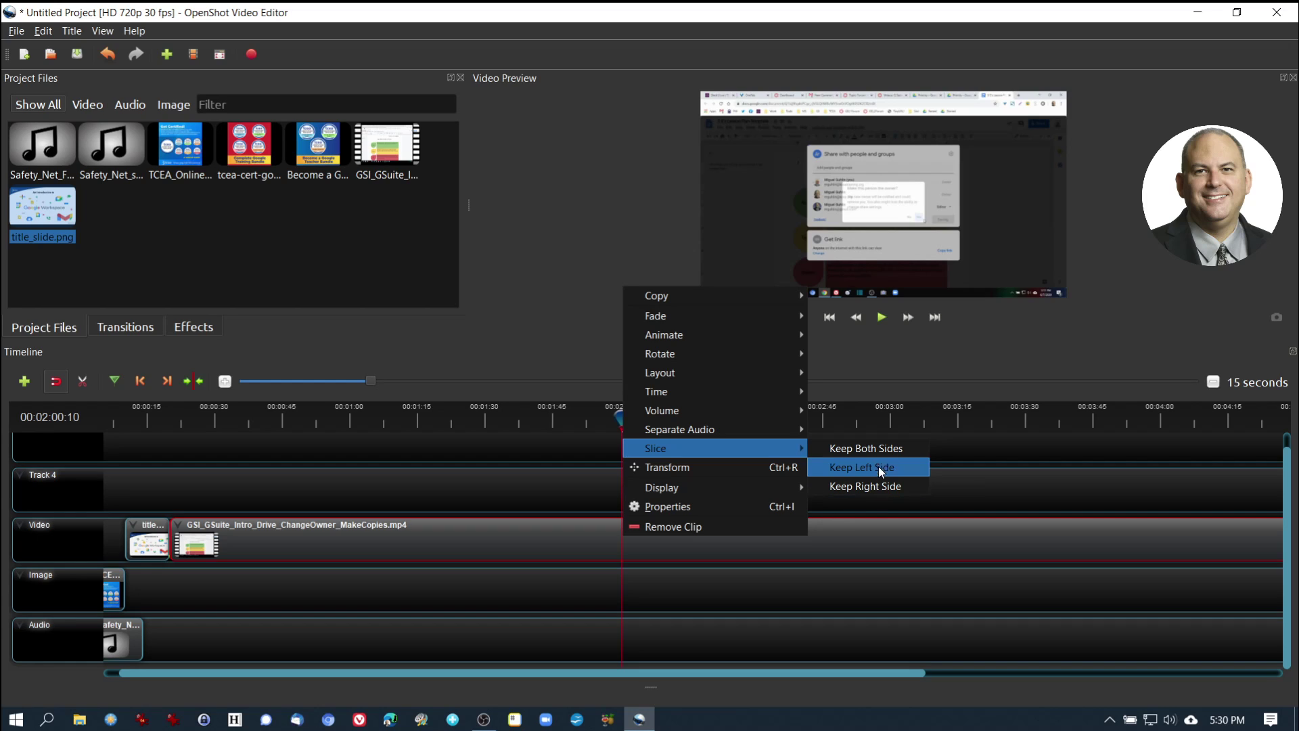
left_click(876, 445)
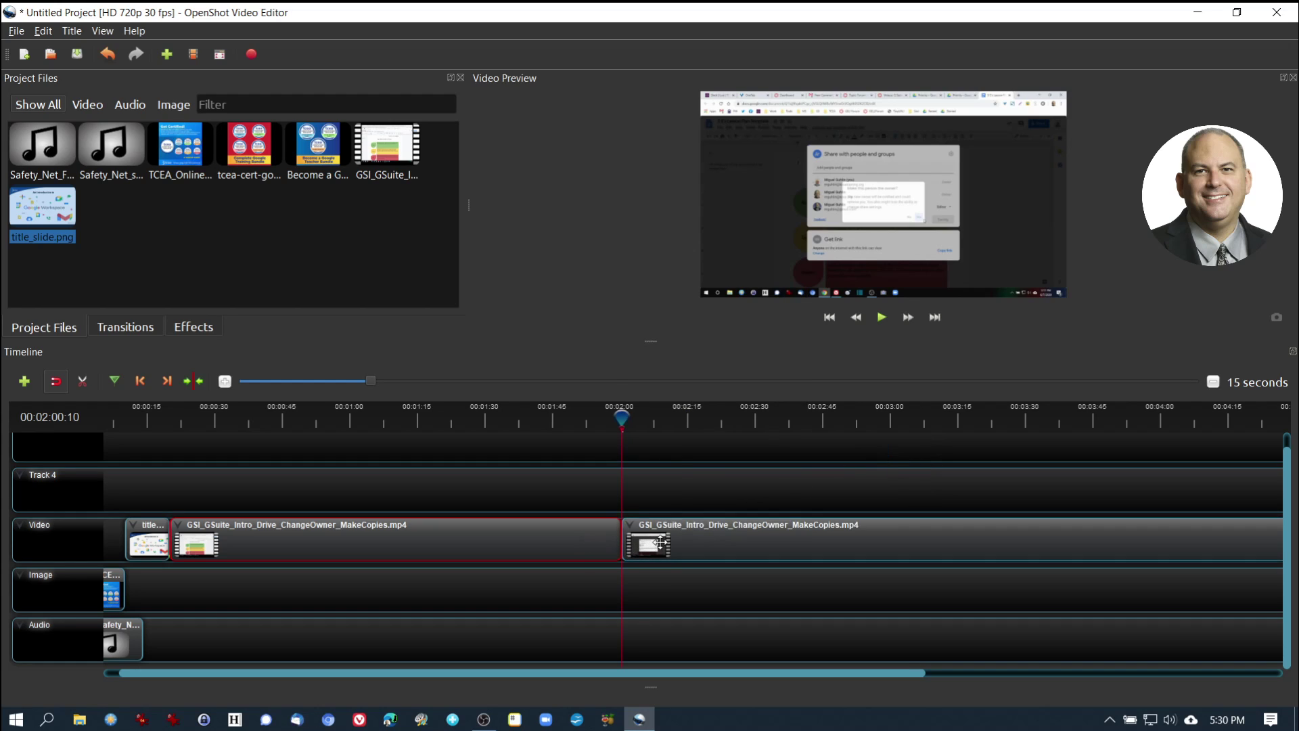
Step: Shift the second video segment to about 2:10 and fill the gap with tcea-cert-google-complete-bundle.jpg on the Image track at the cut
left_click_drag(645, 544, 693, 545)
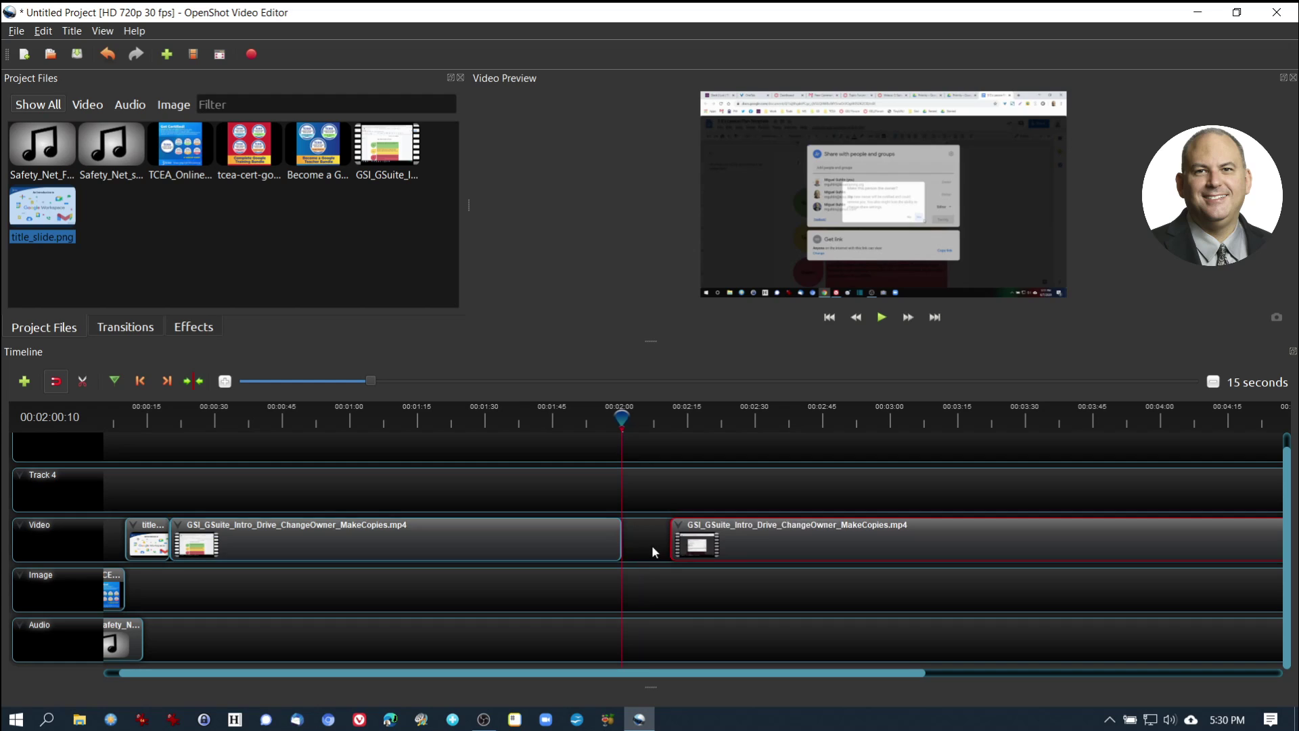
left_click(251, 159)
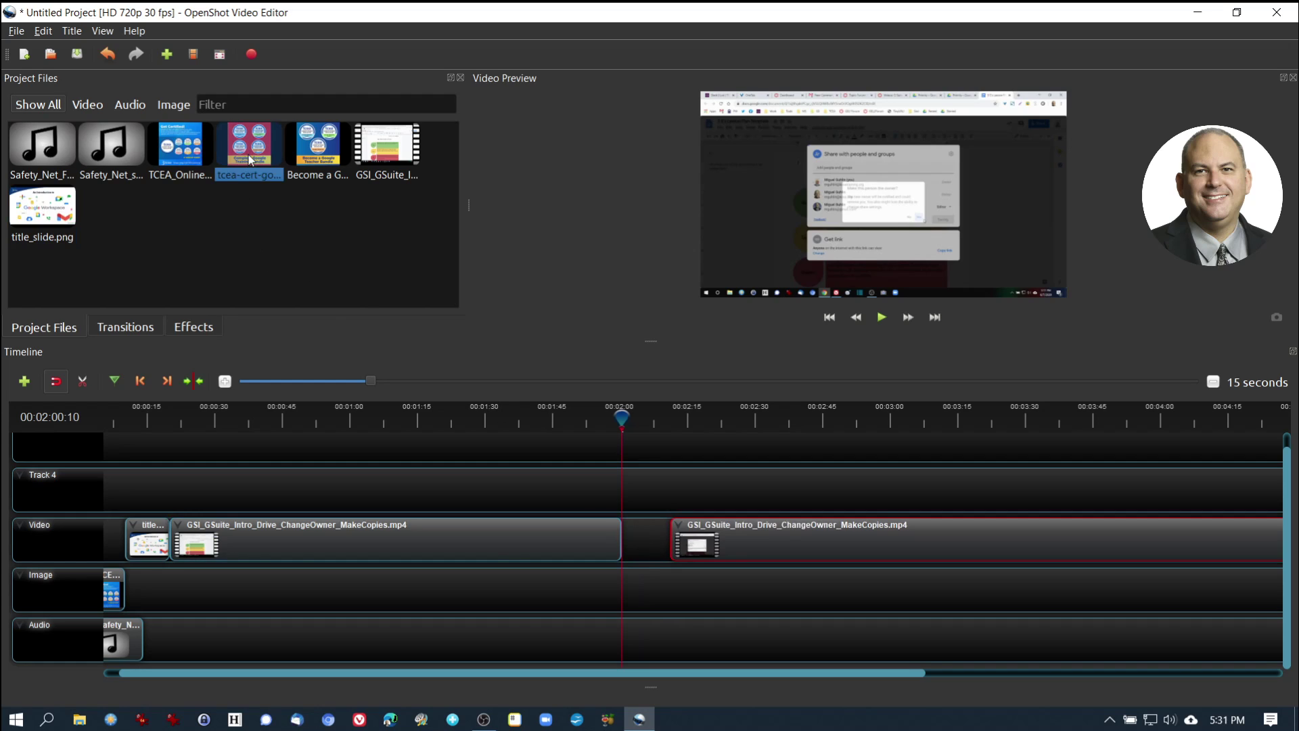
left_click_drag(248, 158, 618, 567)
left_click(653, 592)
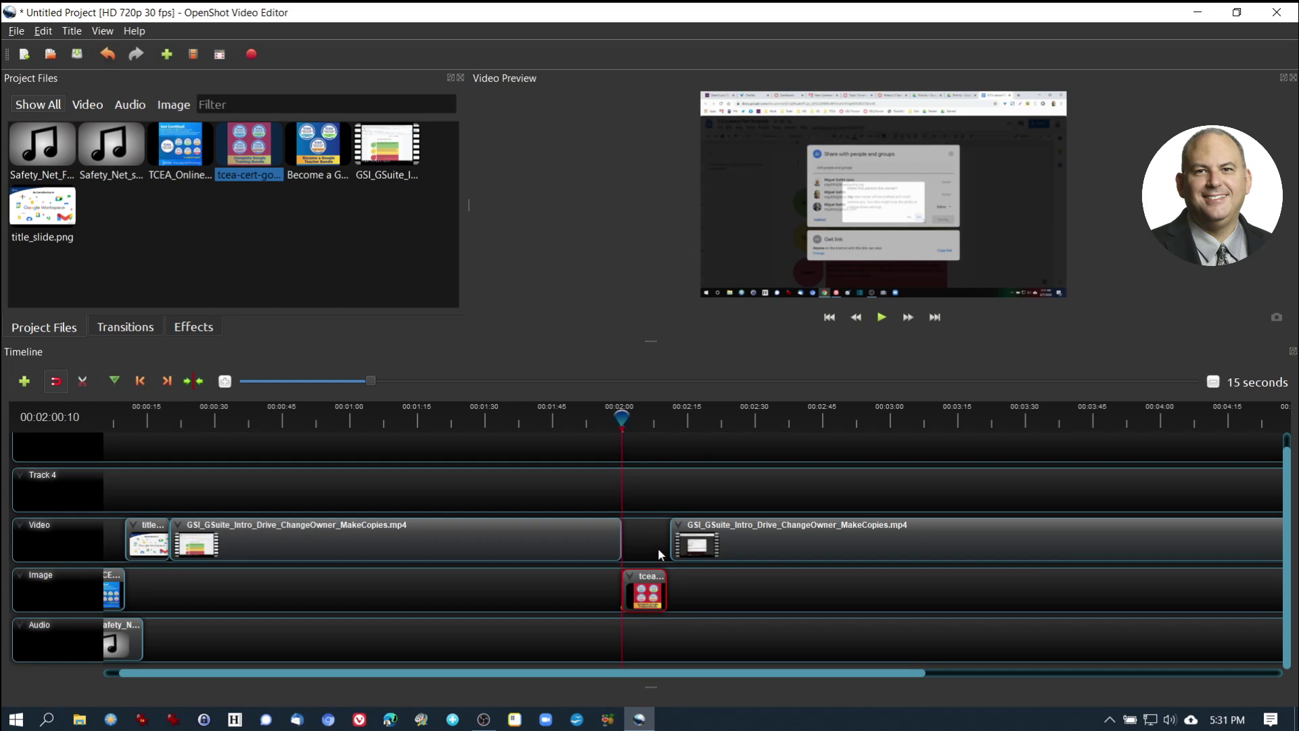
left_click_drag(726, 539, 722, 540)
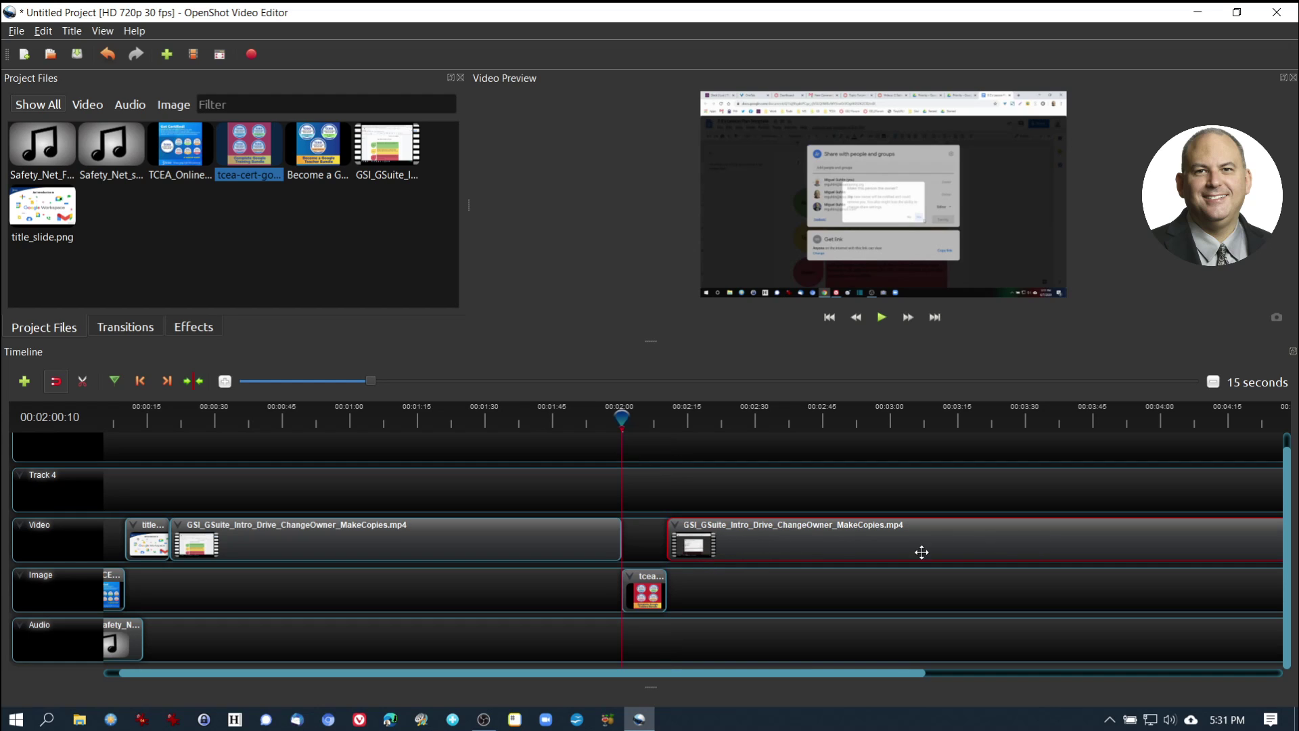
Step: Slice the second video segment at about 00:04:34:11, keeping both sides
left_click_drag(793, 671, 965, 618)
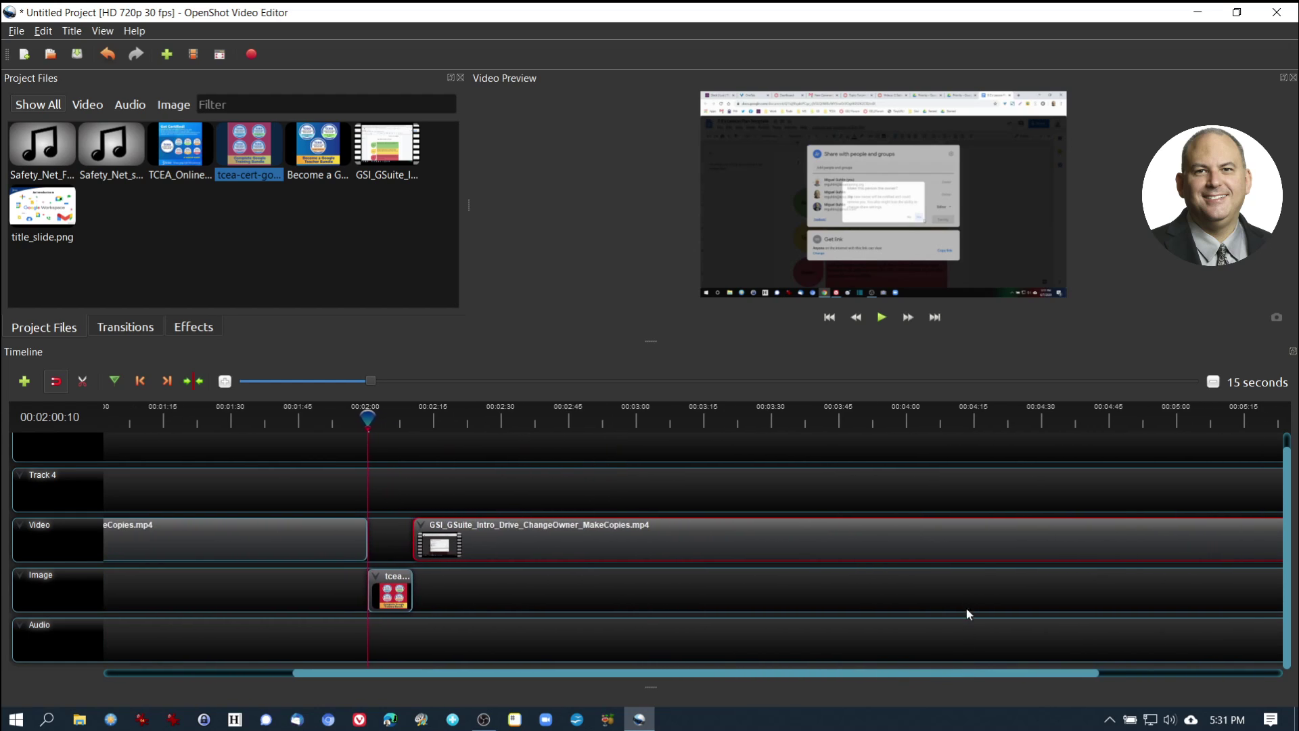
right_click(960, 537)
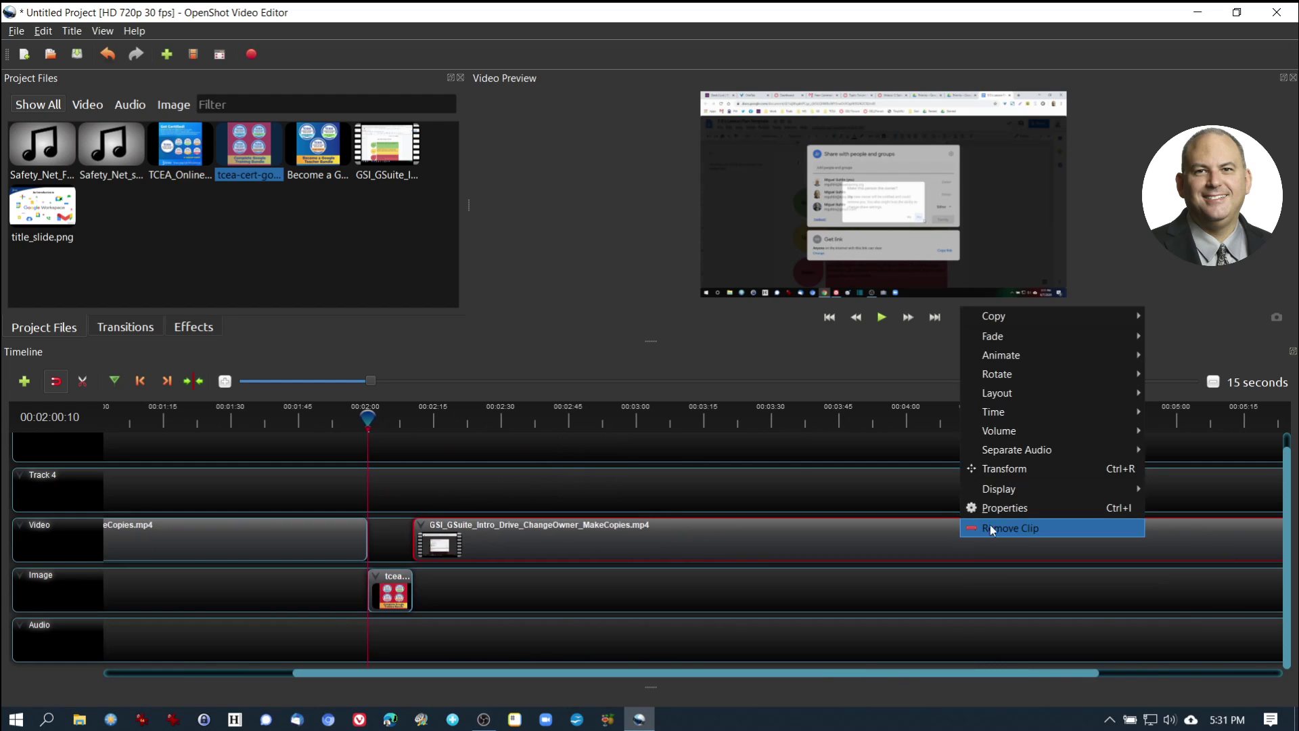
left_click(952, 538)
right_click(952, 538)
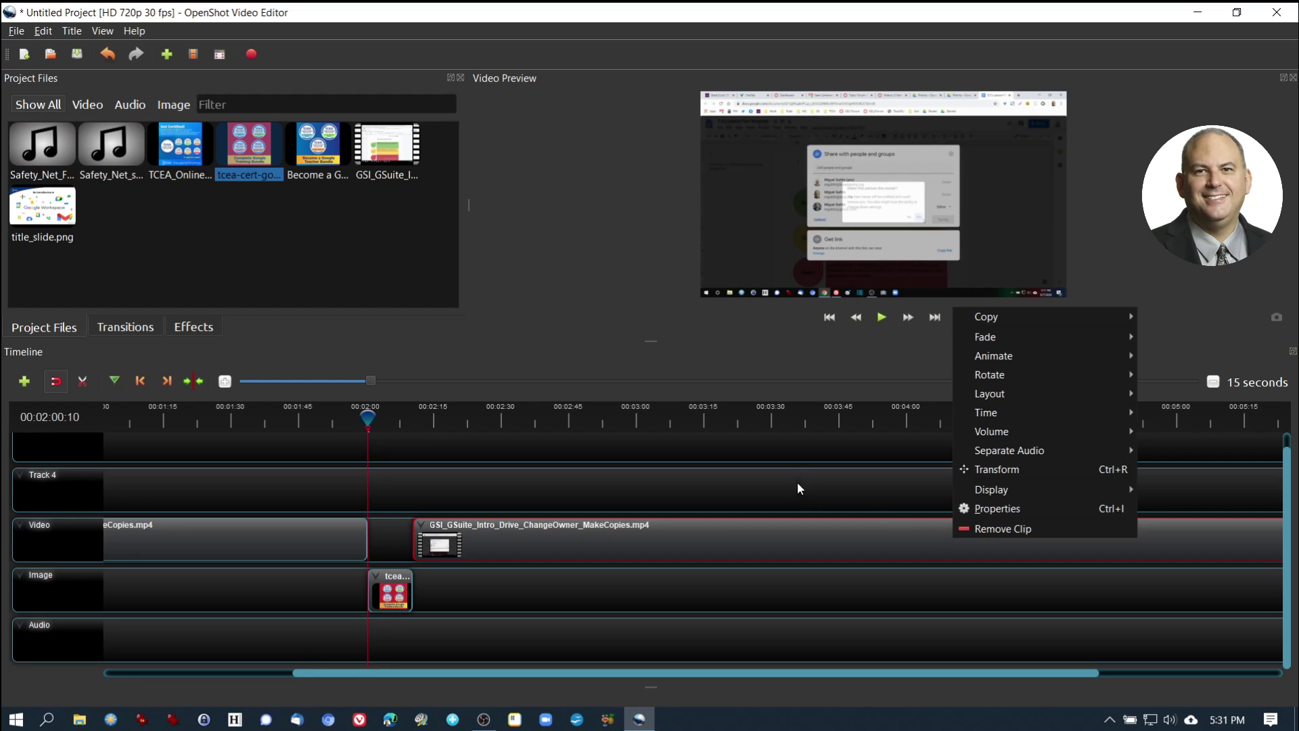
left_click(370, 419)
left_click_drag(375, 416, 1060, 418)
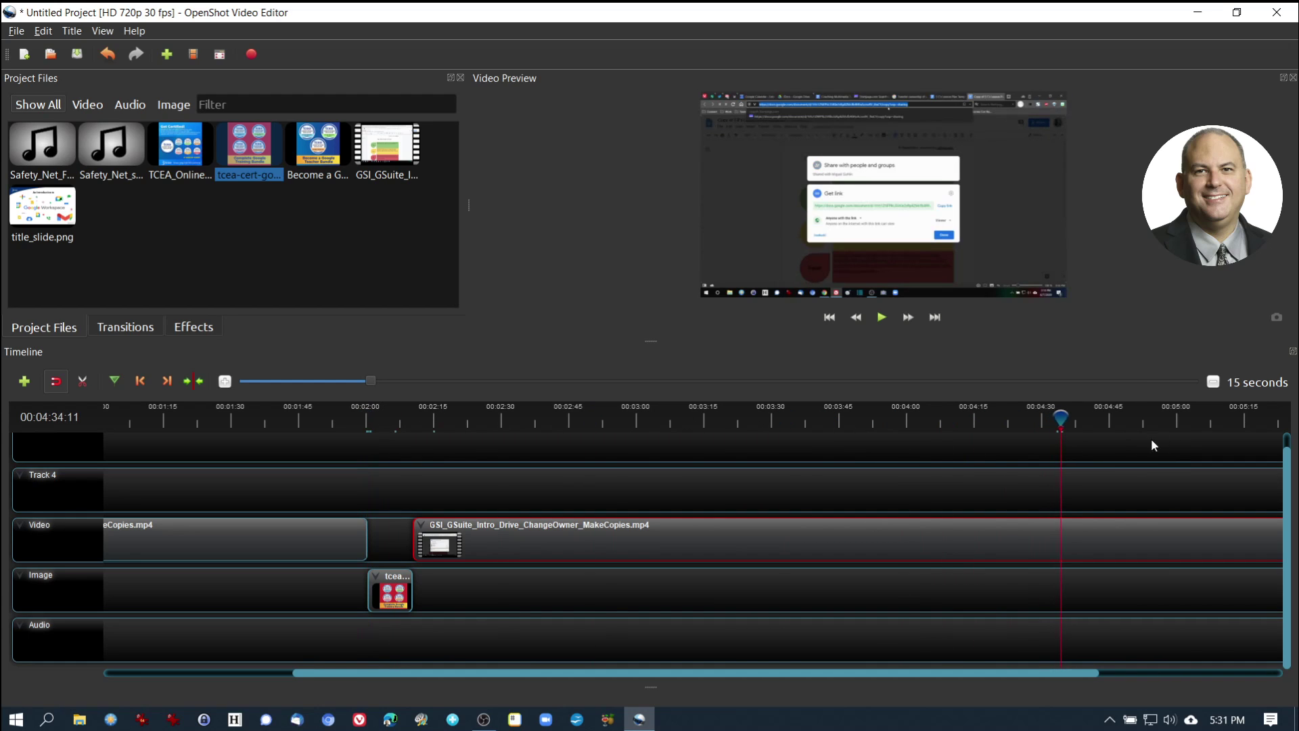
right_click(1062, 526)
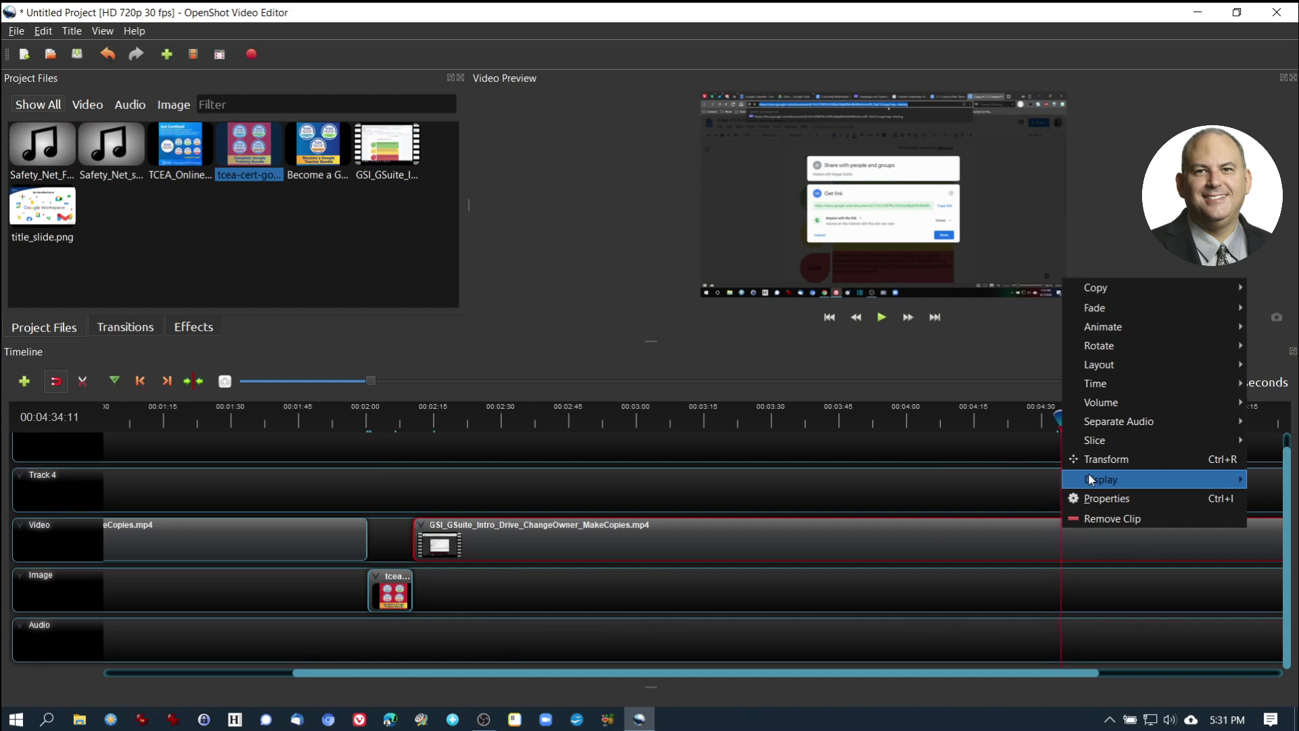
mouse_move(1111, 442)
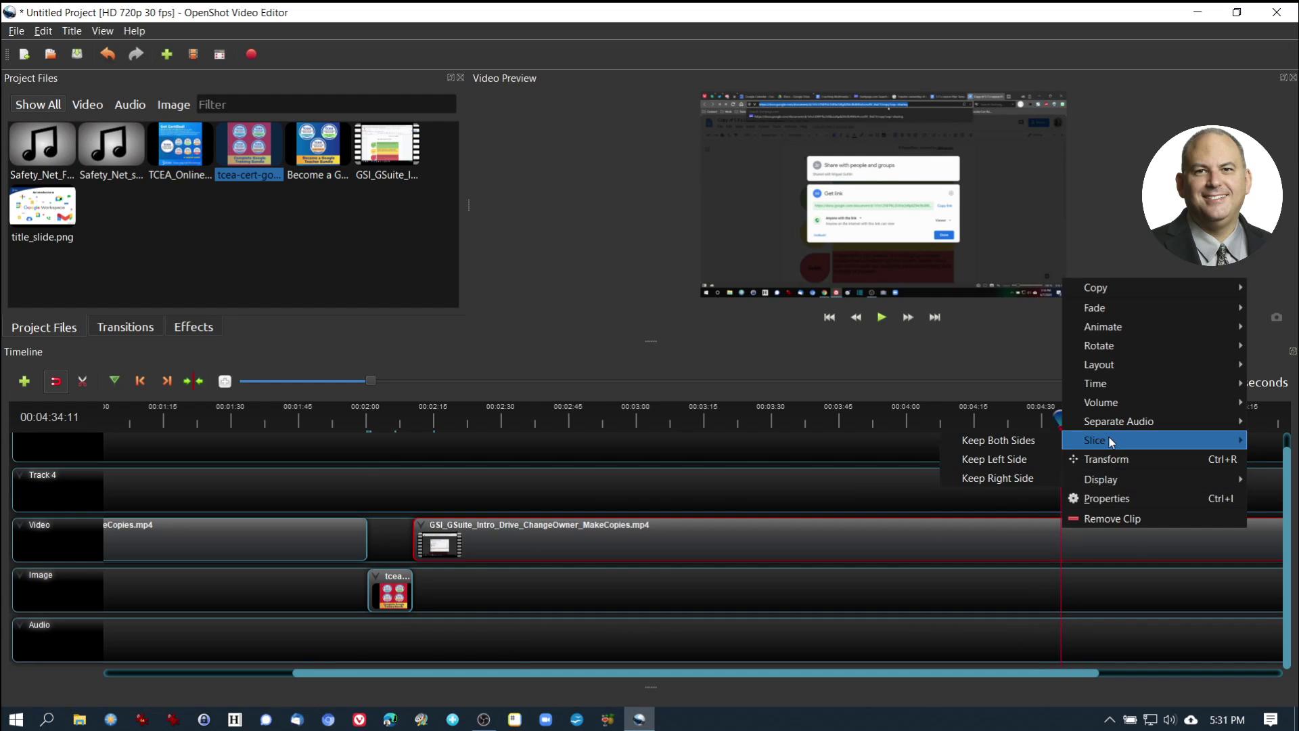
left_click(1025, 442)
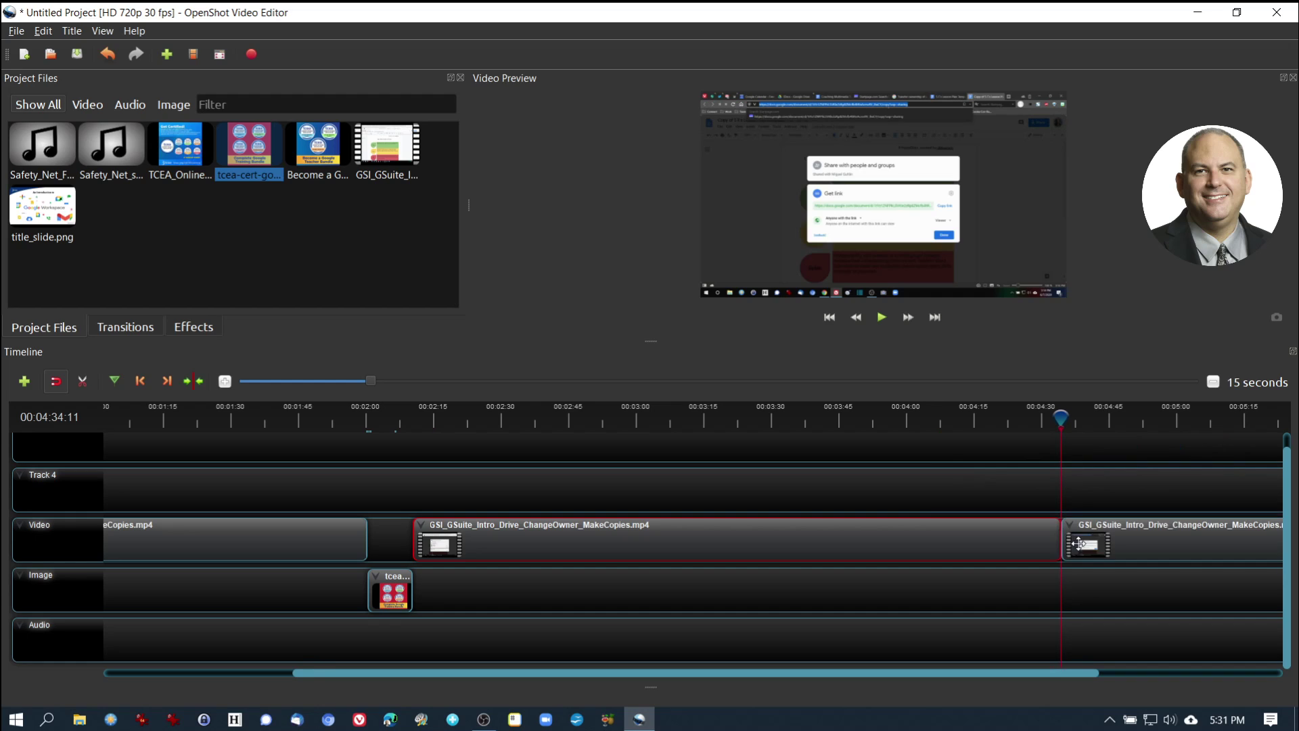
Step: Shift the last video segment to about 4:45 and place the Become a Google TEACHER Bundle image on the Image track beneath the gap
left_click_drag(1083, 563, 1133, 564)
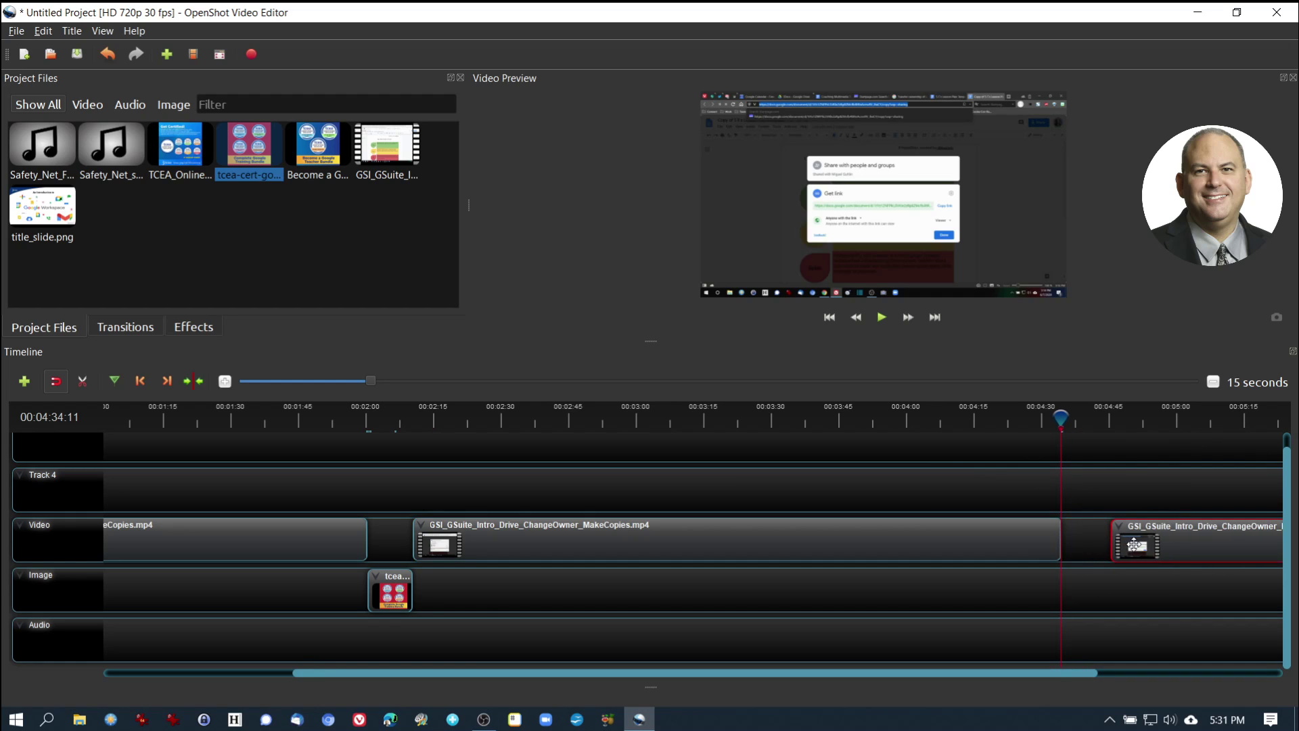
left_click(322, 153)
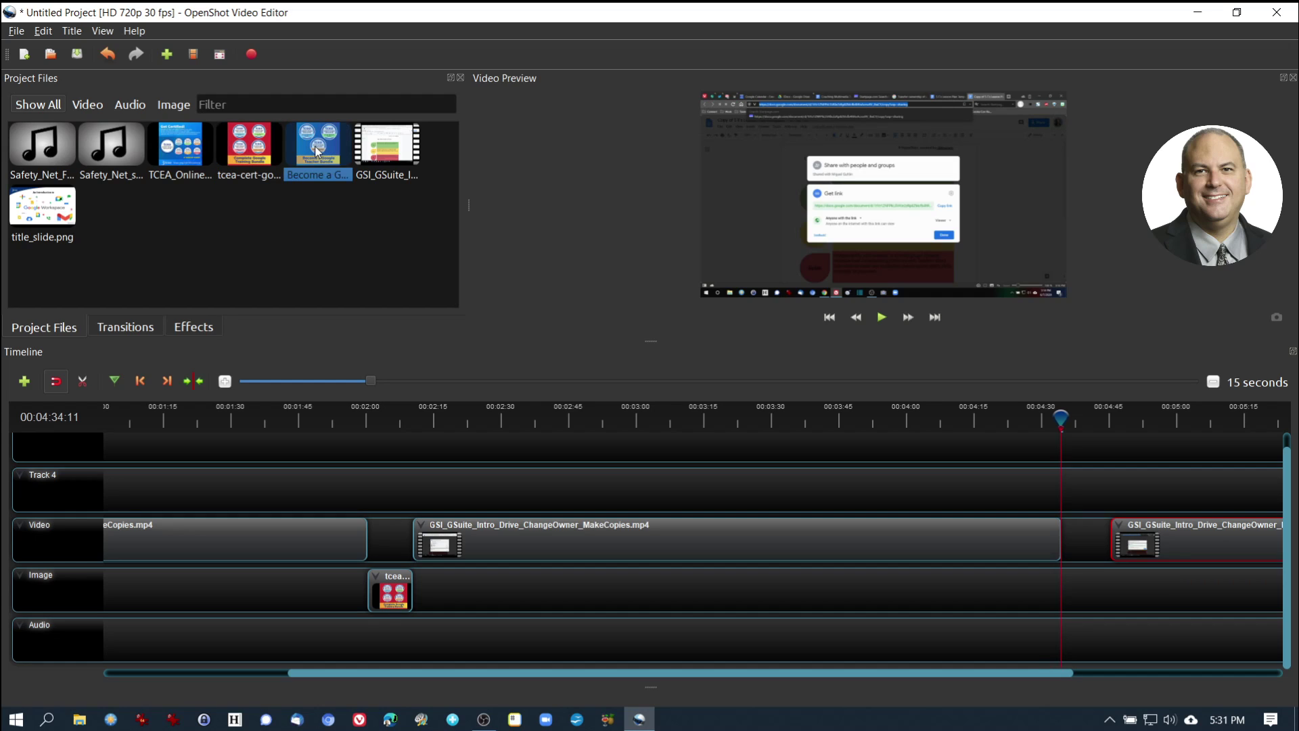
left_click_drag(317, 151, 1071, 587)
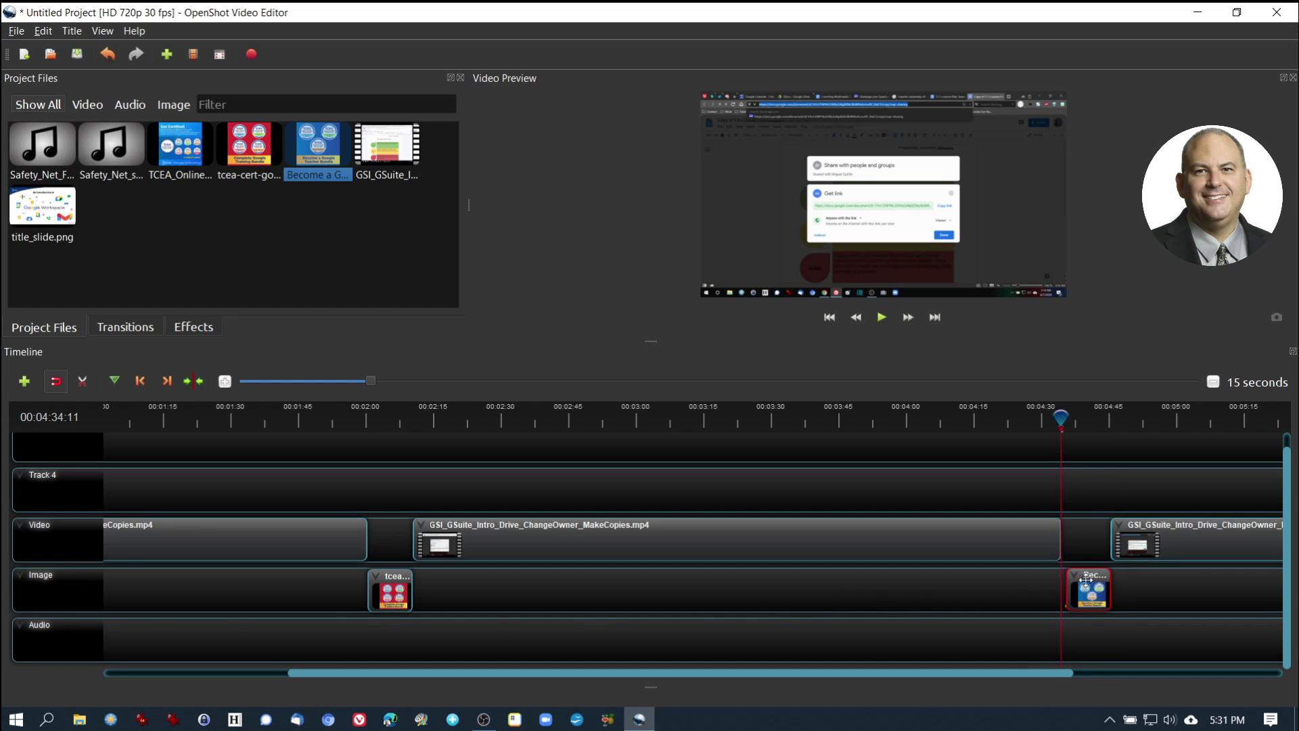
Step: Place the second Safety_Net music file on the Audio track near the end of the last video segment, at about 6:19
left_click_drag(618, 676, 944, 676)
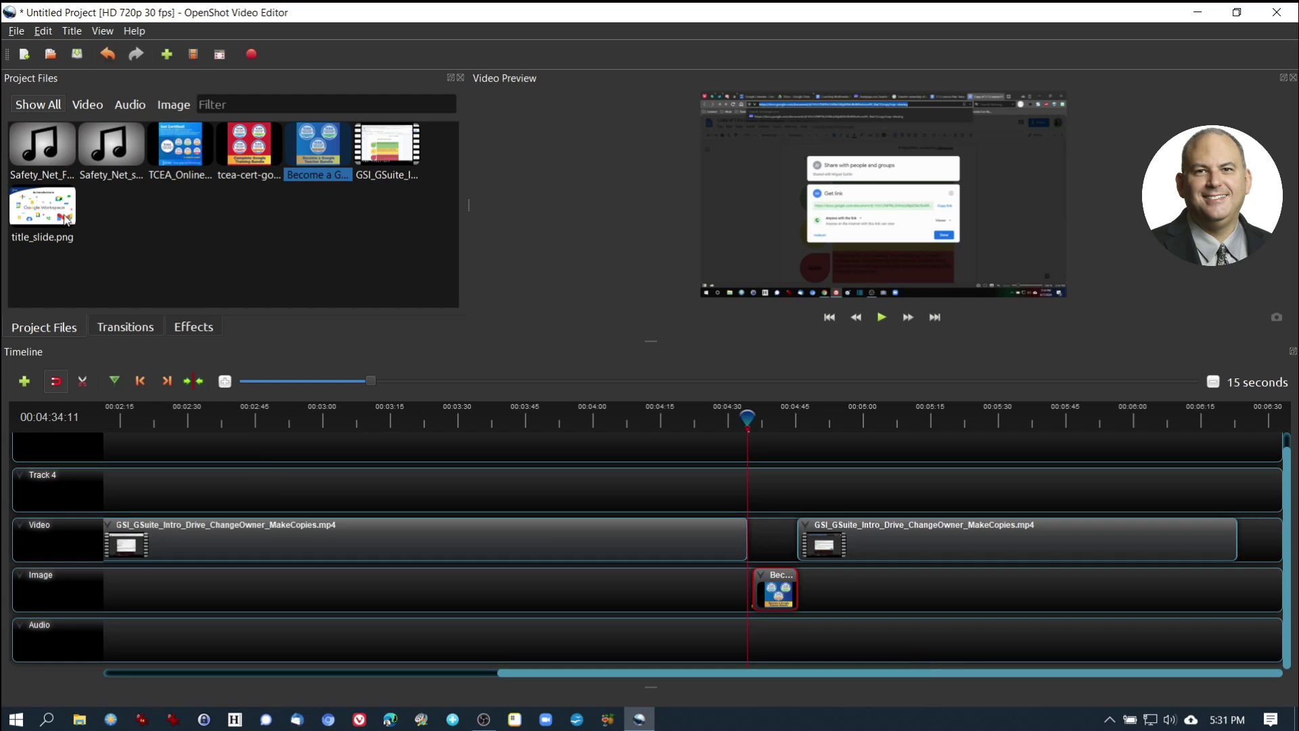
left_click(98, 157)
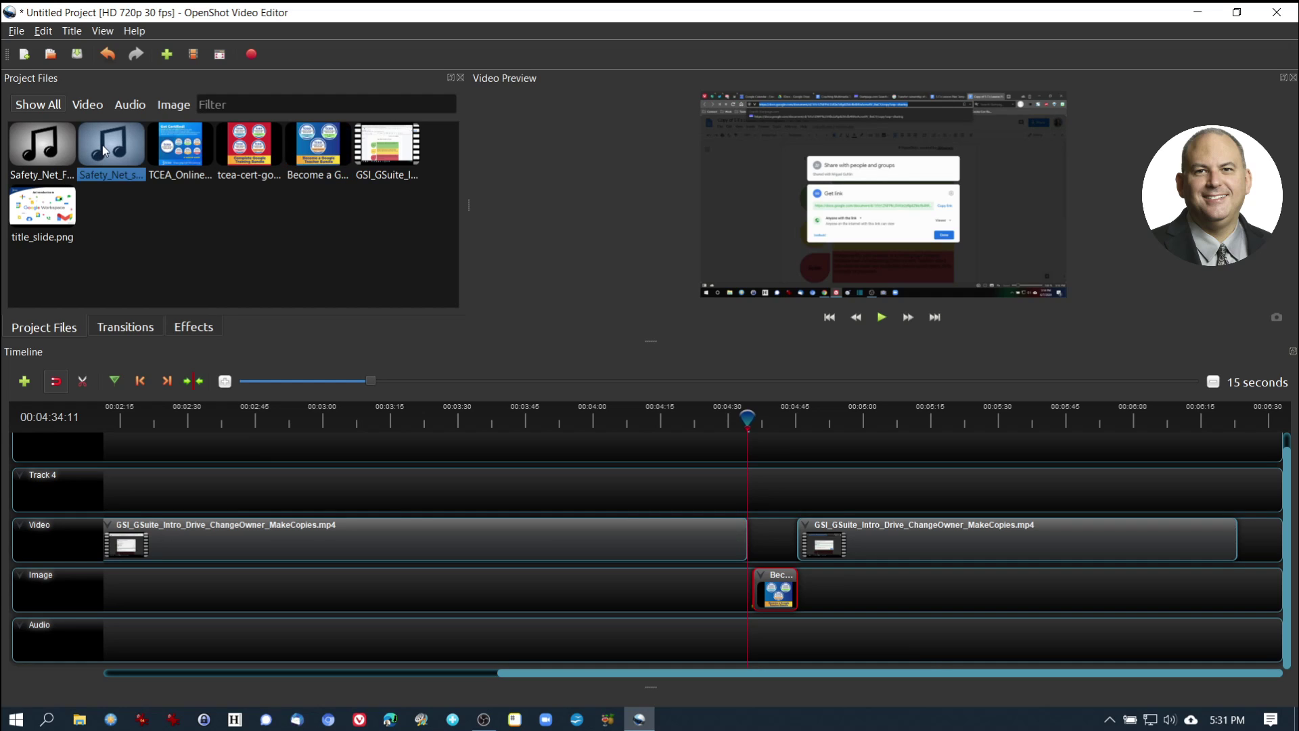
left_click_drag(104, 150, 1215, 607)
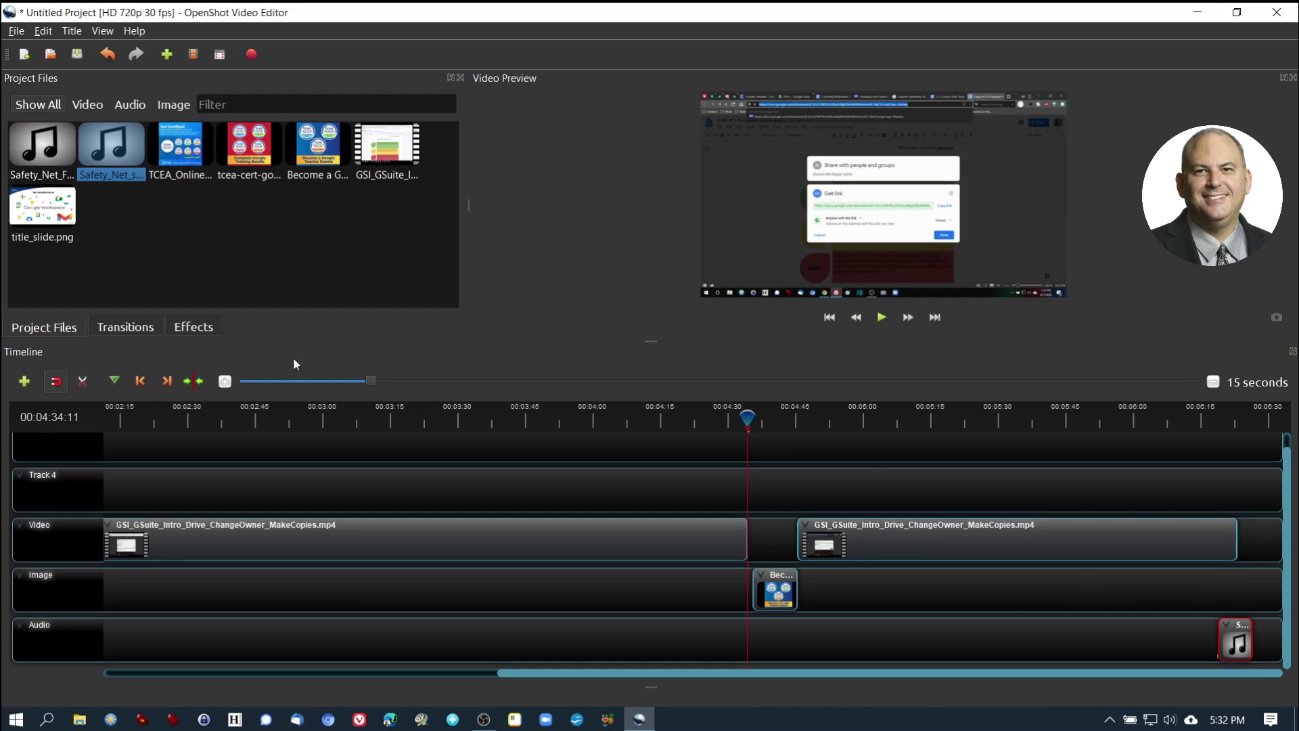
Step: Add a short Barr ripple 3 transition on the Image track at the 00:04:34:11 cut, directly before the Become a Google TEACHER Bundle image
left_click(124, 328)
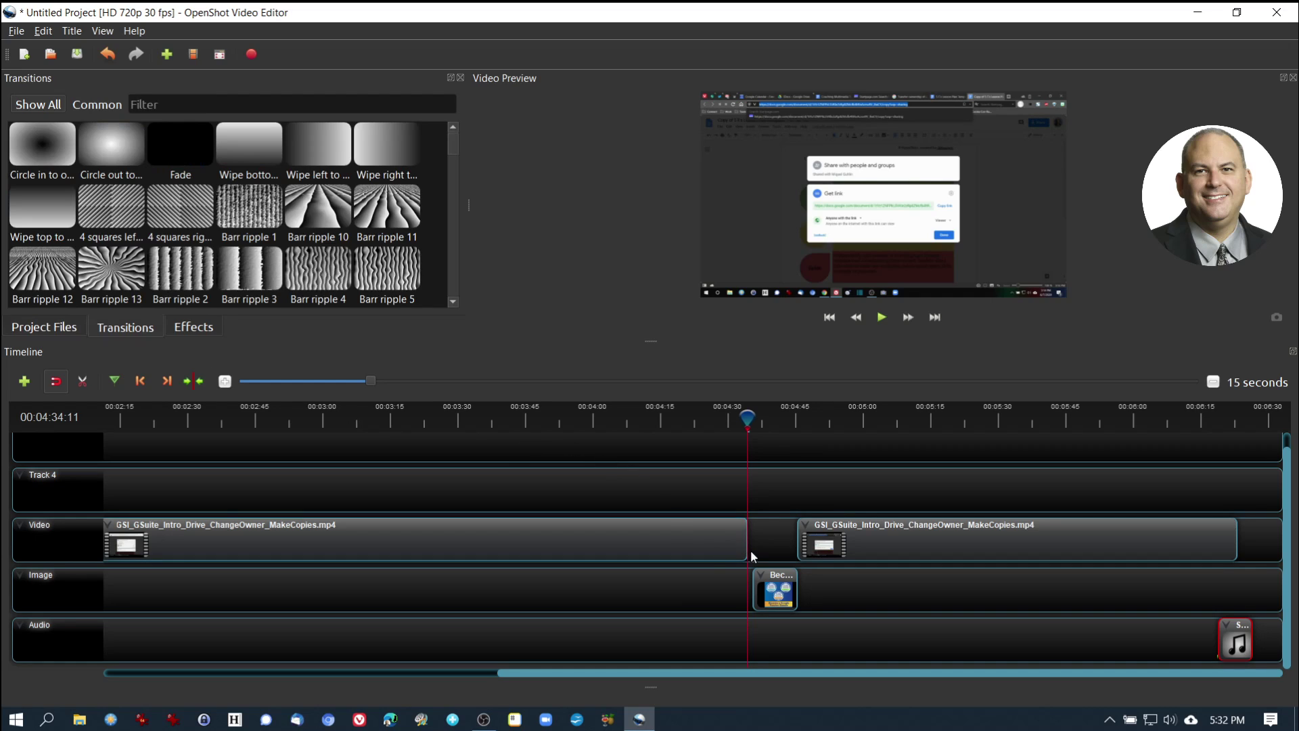
left_click(746, 419)
left_click(259, 266)
left_click_drag(259, 284, 748, 548)
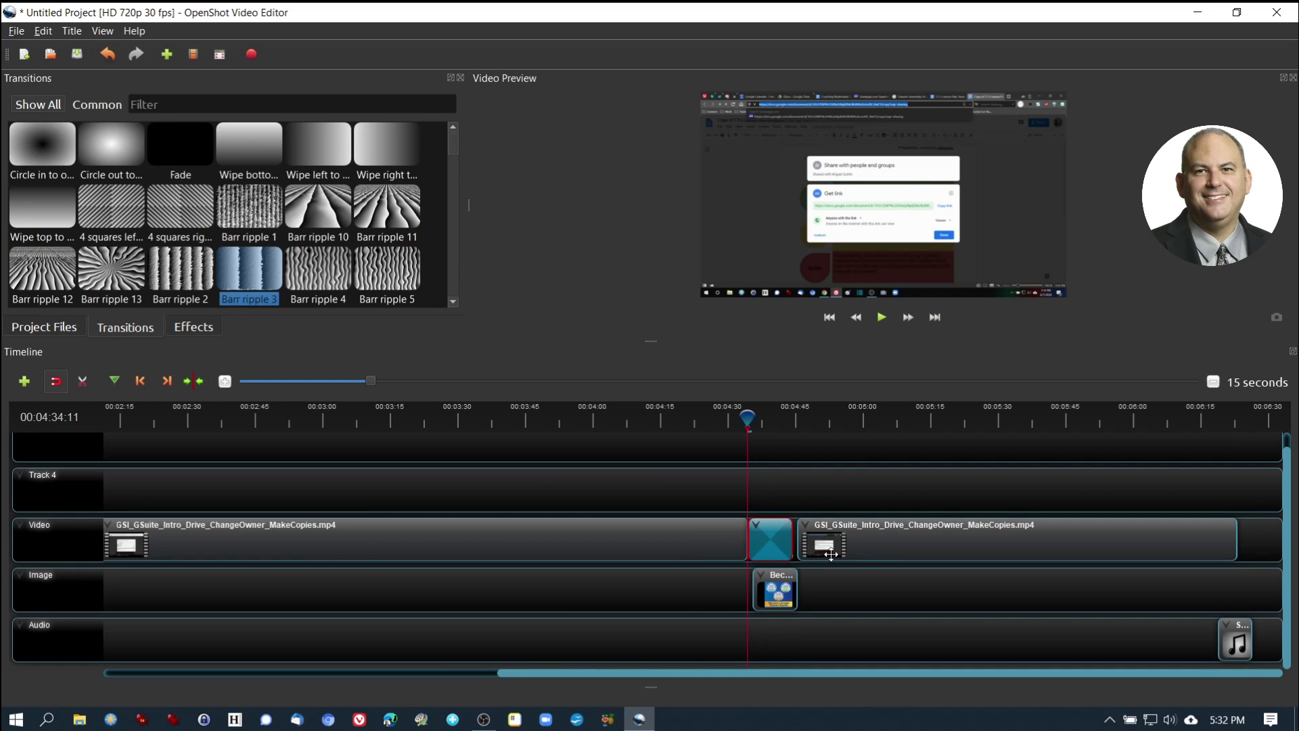
left_click_drag(850, 543, 747, 584)
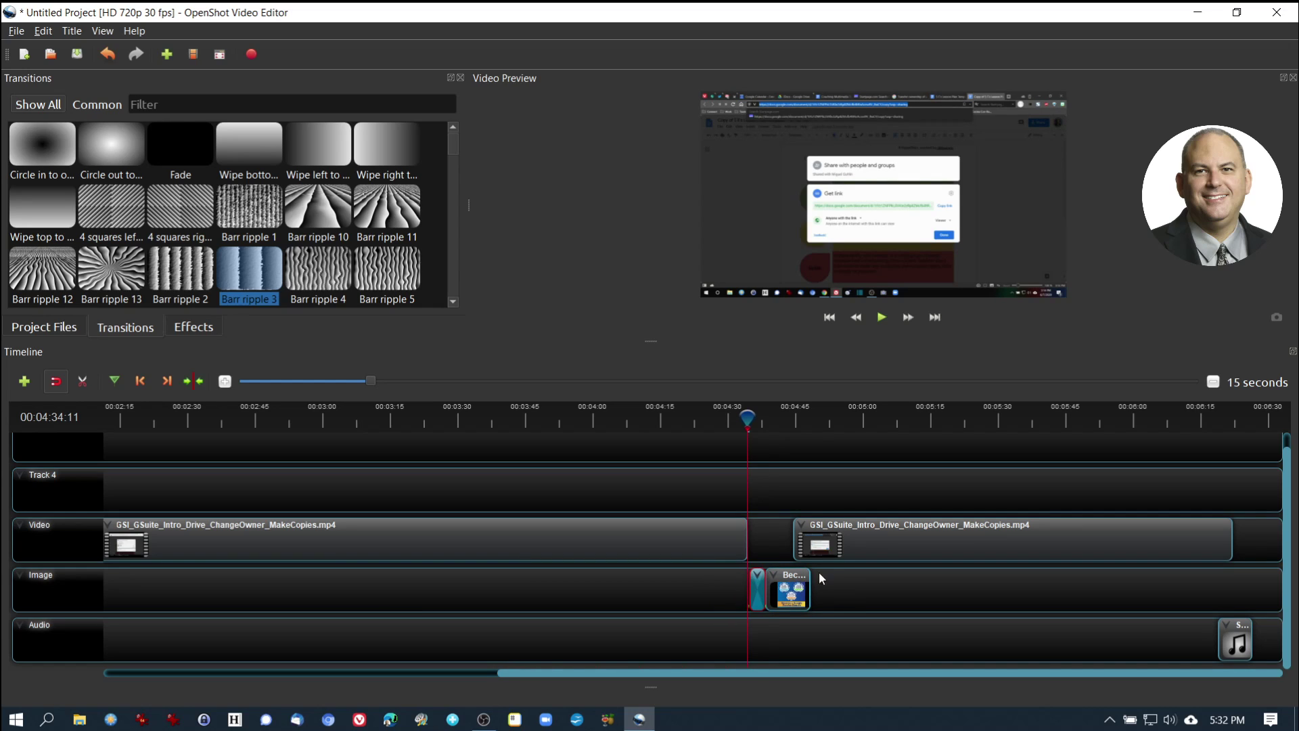
Step: Shift the last video segment to about 4:51 and add a short Barr ripple 10 transition directly after the Become a Google TEACHER Bundle image
left_click_drag(810, 545, 819, 547)
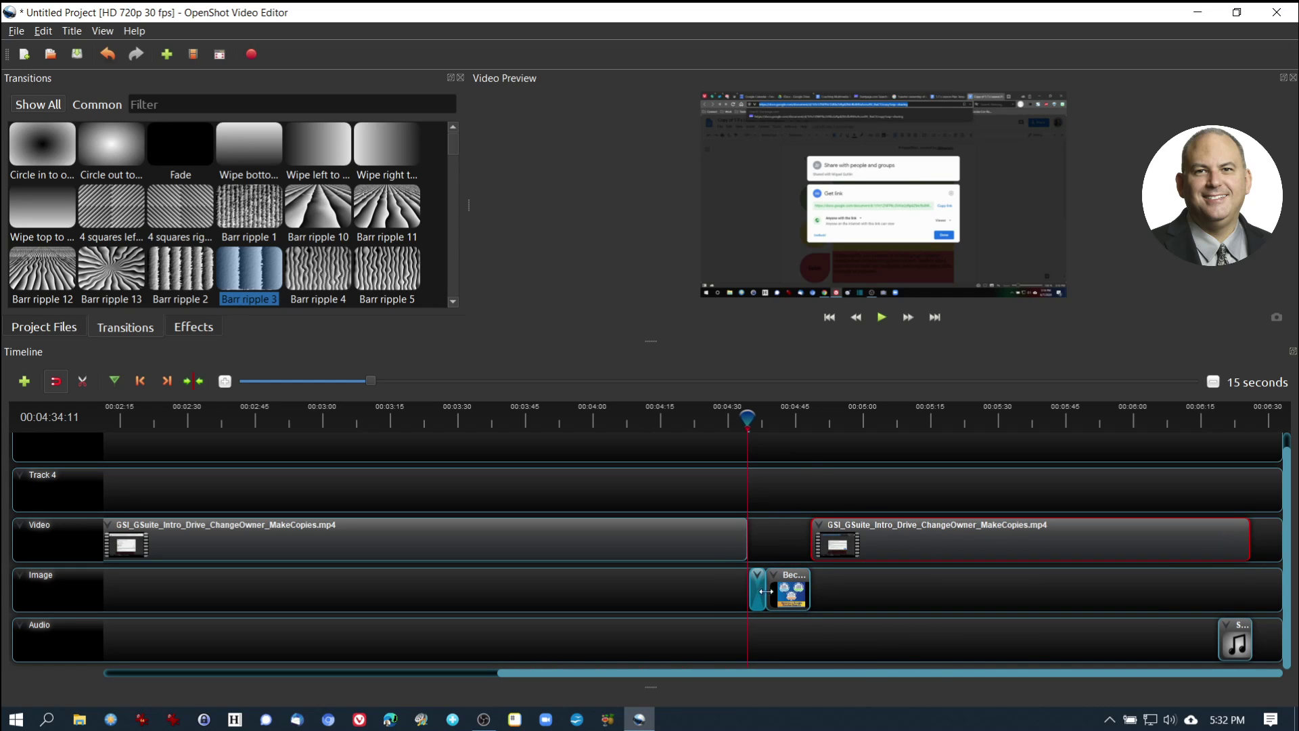
left_click_drag(824, 542, 837, 542)
left_click_drag(330, 213, 825, 590)
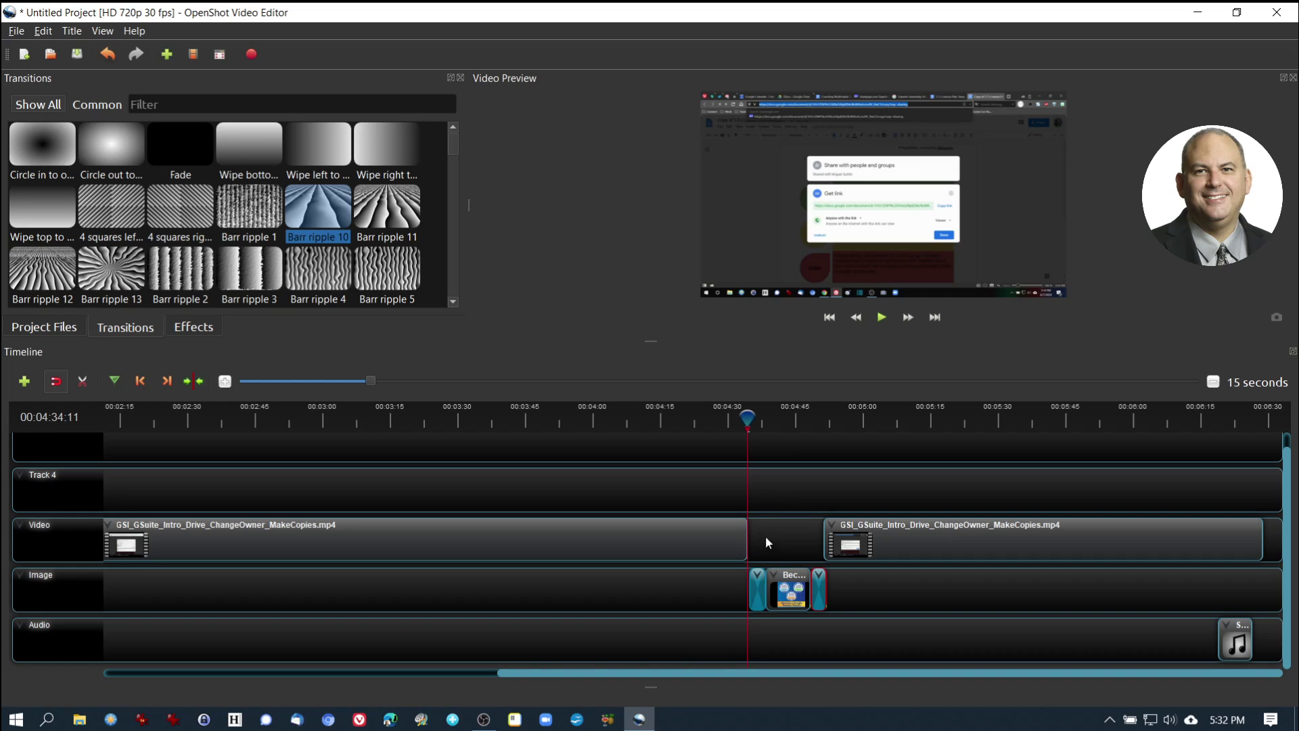
Step: Play the timeline from the 00:04:34:11 cut to preview the image and its two transitions
left_click(881, 316)
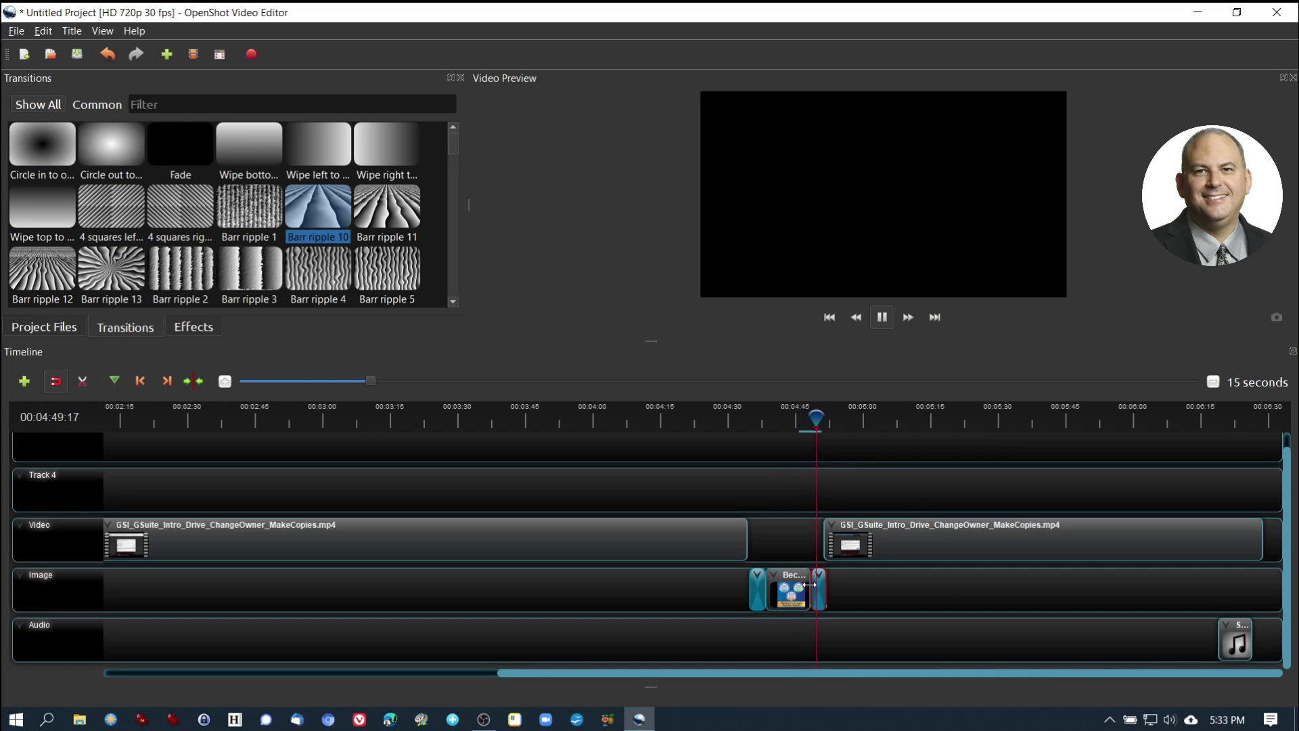
Step: Stretch the Barr ripple 10 transition back to begin at about 4:44 and shift the last video segment to start at about 4:49
left_click_drag(809, 584, 819, 582)
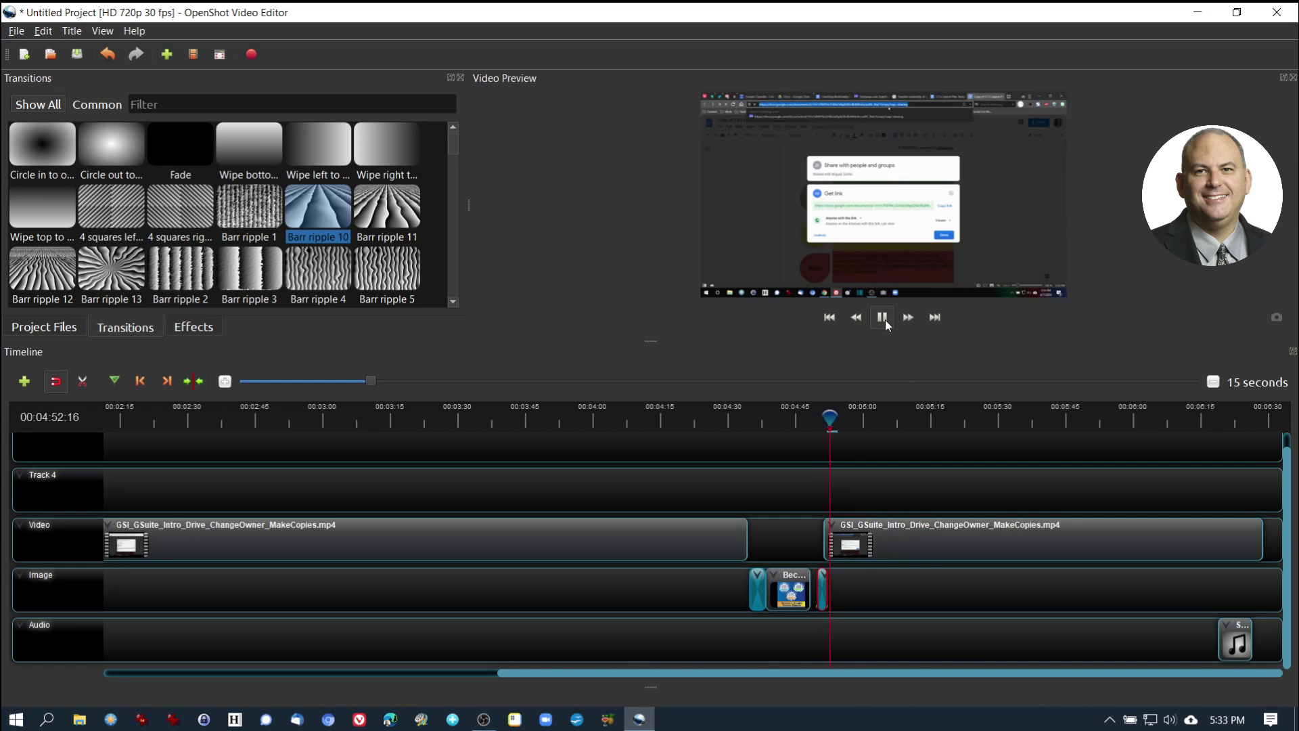
left_click_drag(811, 592, 789, 585)
left_click_drag(787, 585, 792, 584)
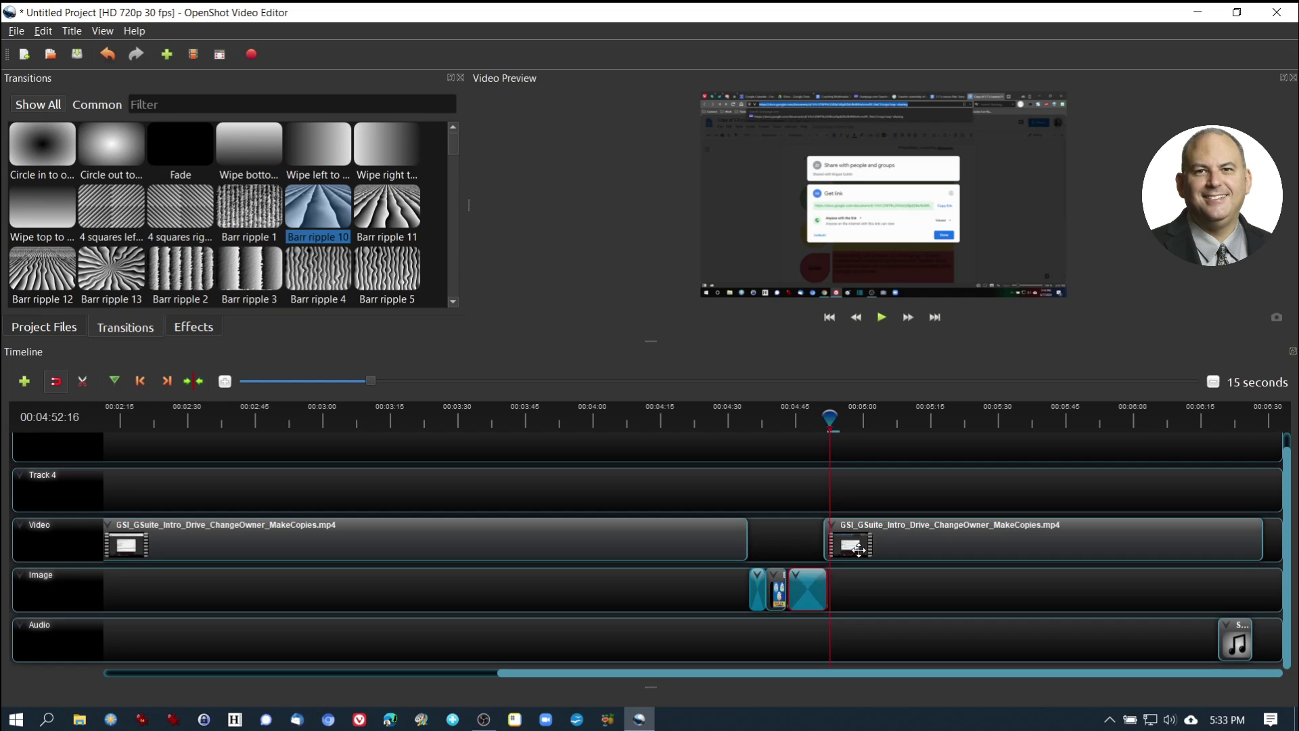
left_click_drag(851, 544, 831, 542)
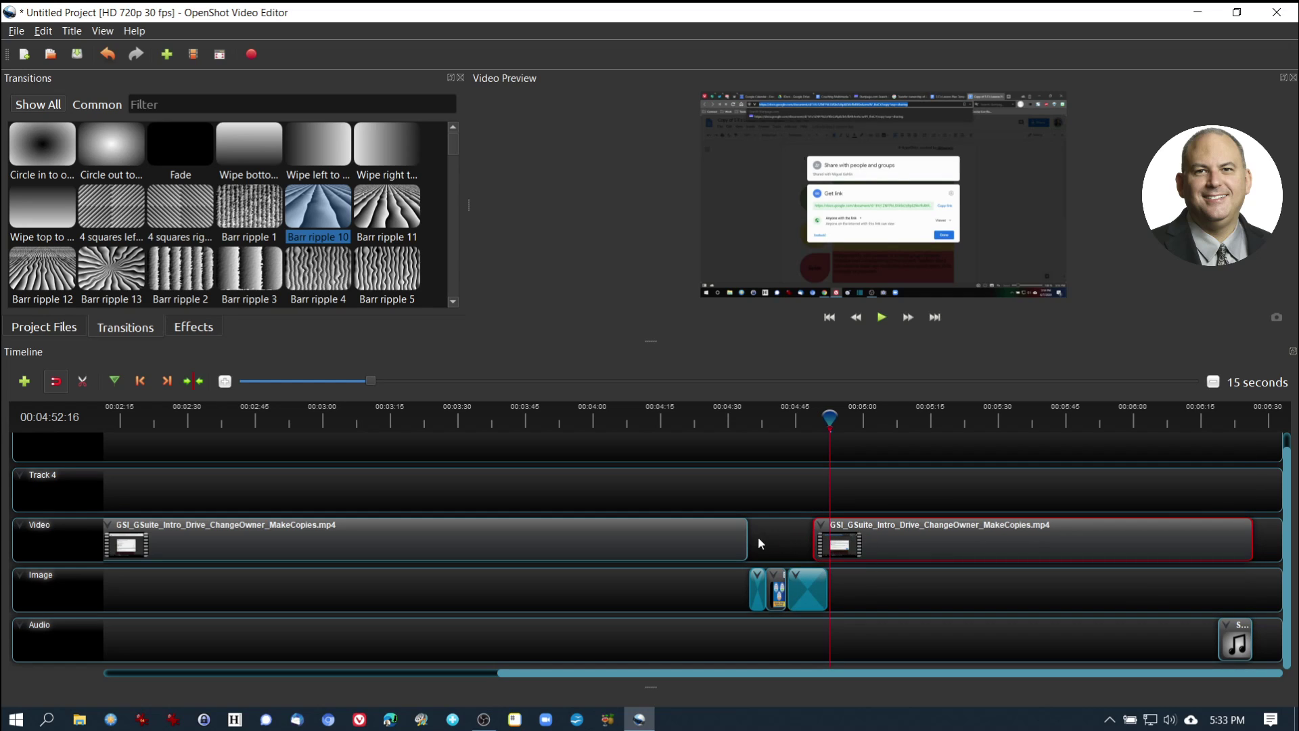
Step: Apply the Crop effect to the first GSI_GSuite_Intro_Drive_ChangeOwner_MakeCopies.mp4 segment on the Video track
left_click_drag(742, 670, 273, 671)
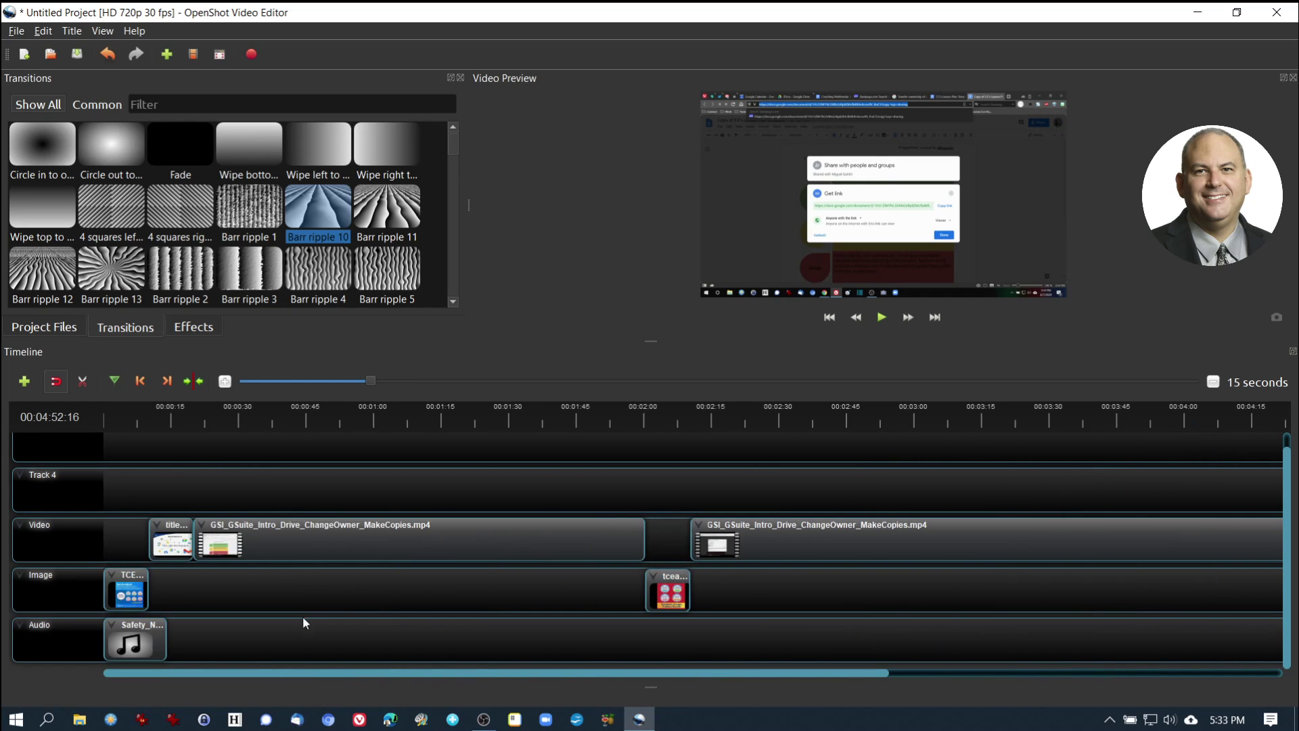
left_click(193, 327)
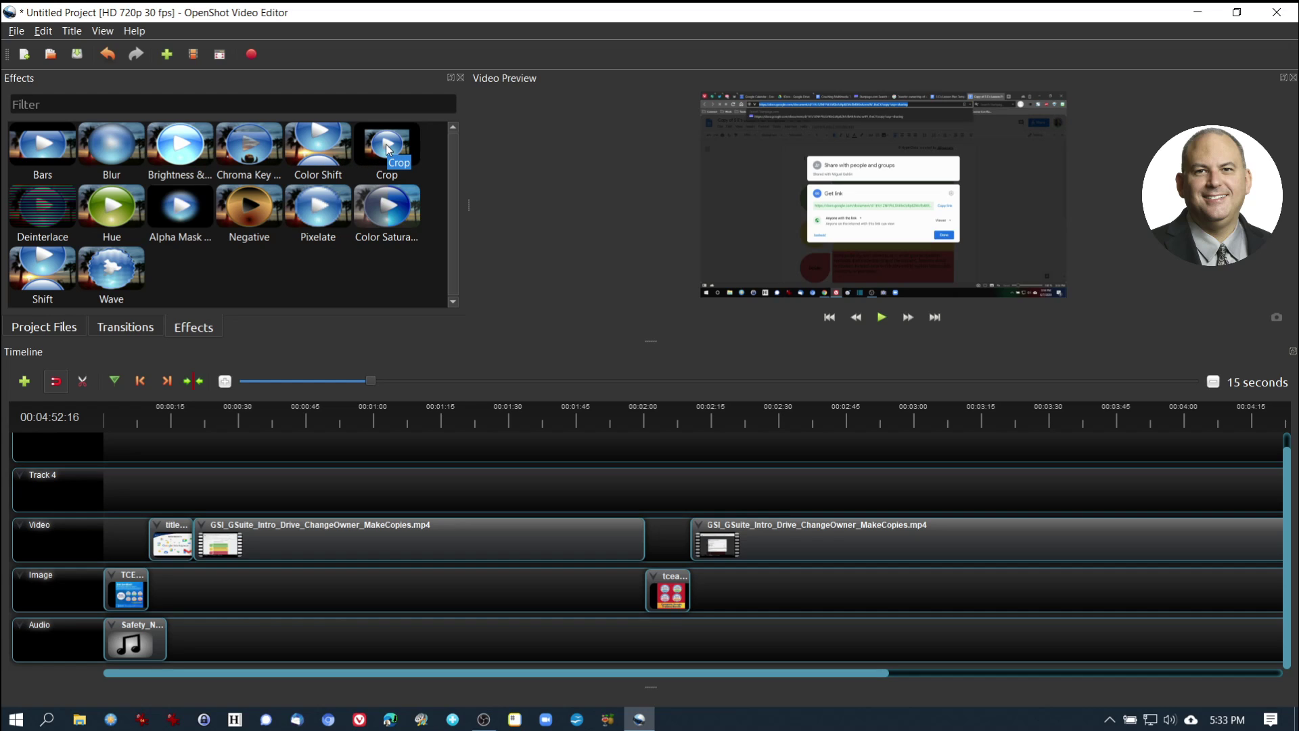
left_click_drag(388, 150, 227, 535)
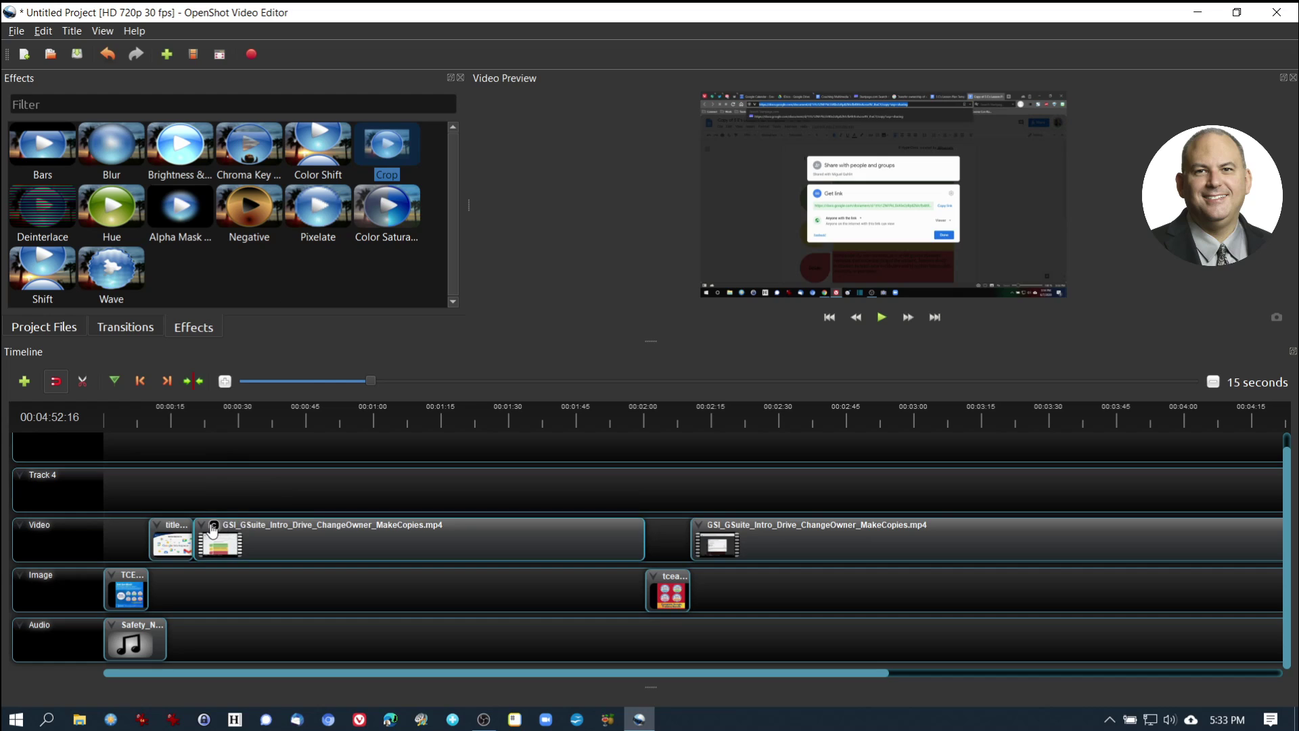
left_click(254, 531)
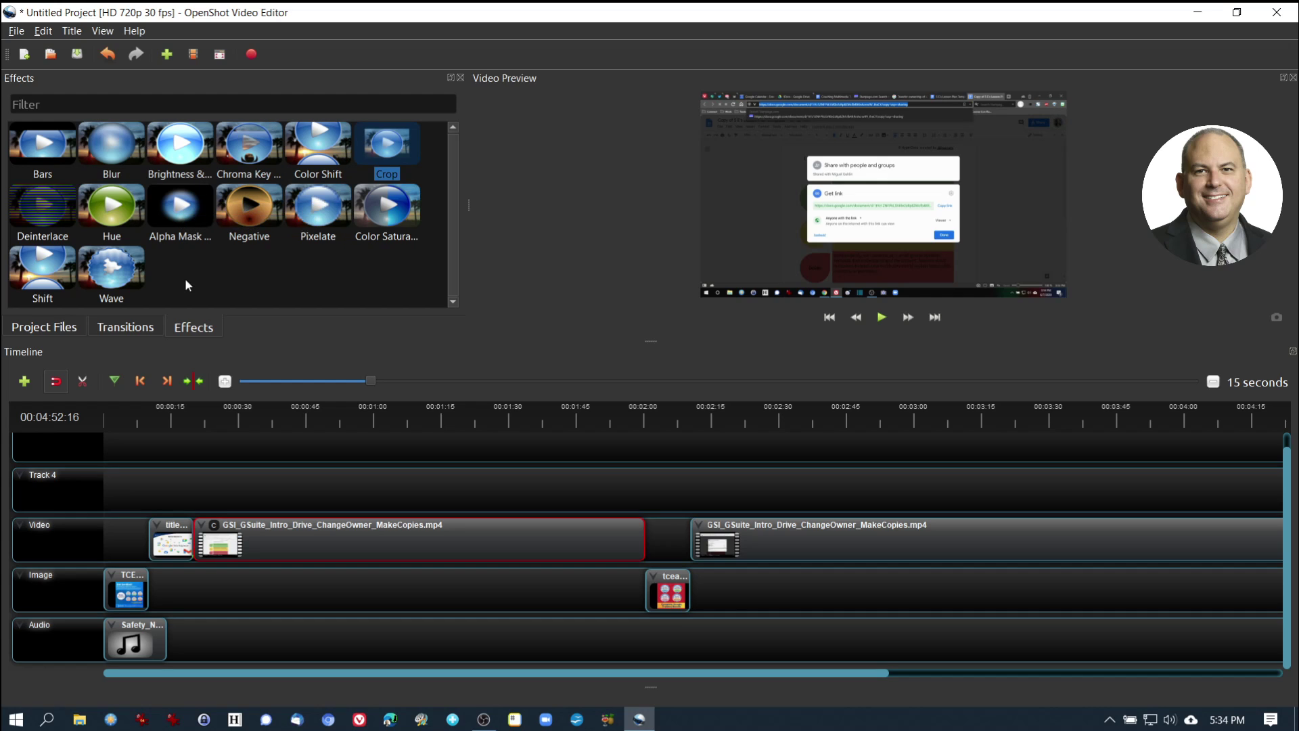
Step: Show the project's imported files again and enlarge the timeline area so all five tracks fit
left_click(129, 324)
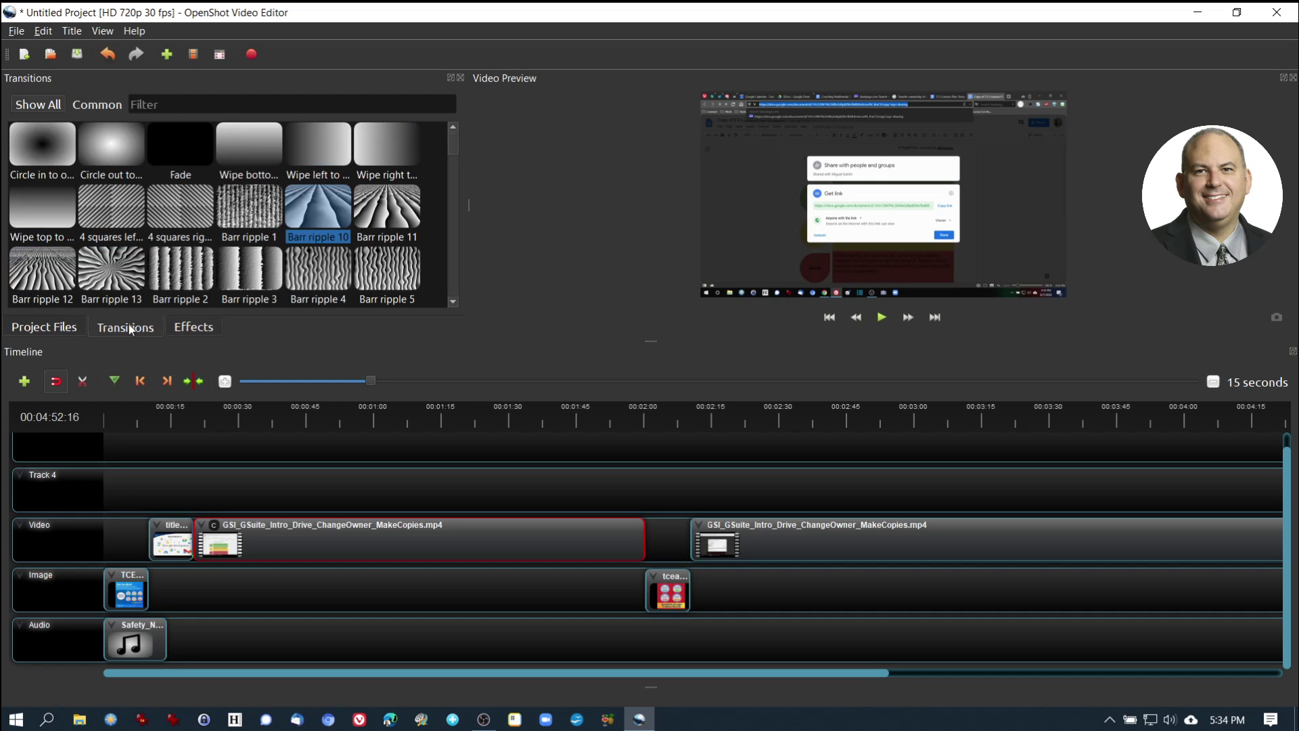
left_click(40, 327)
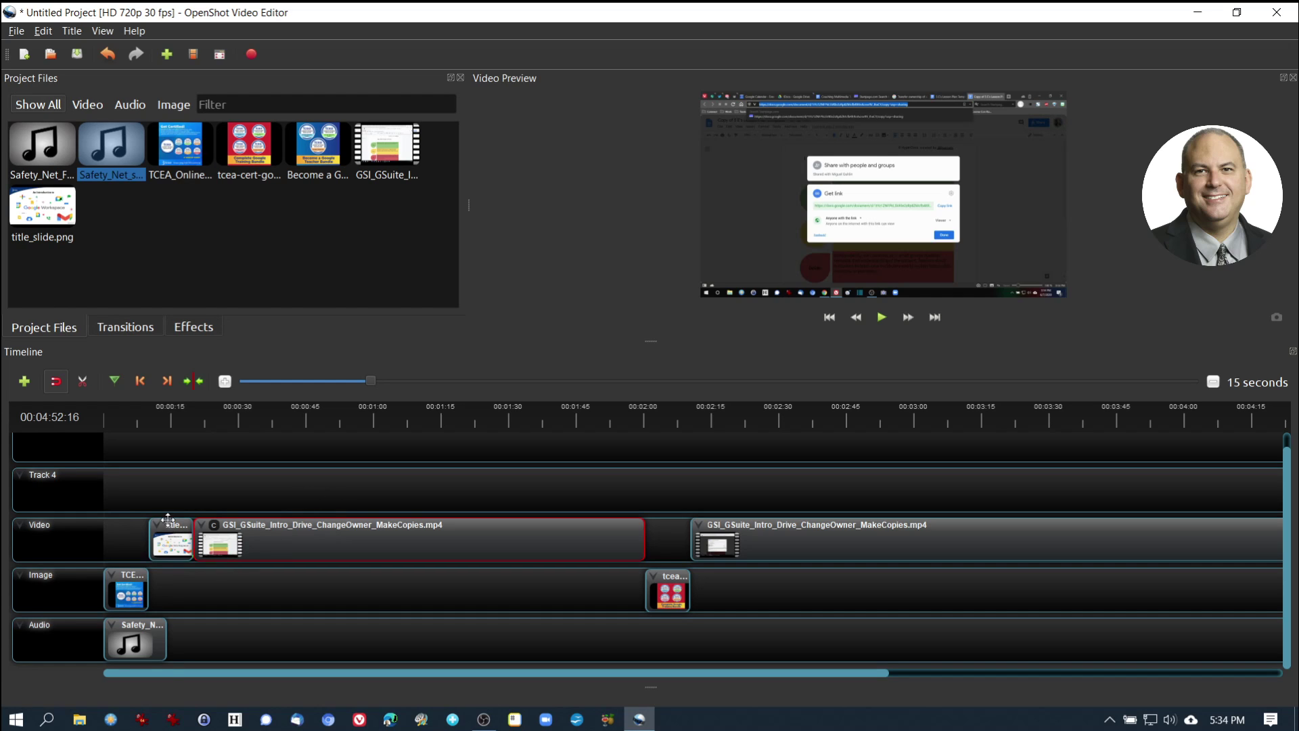
left_click_drag(192, 672, 172, 638)
left_click_drag(651, 342, 653, 287)
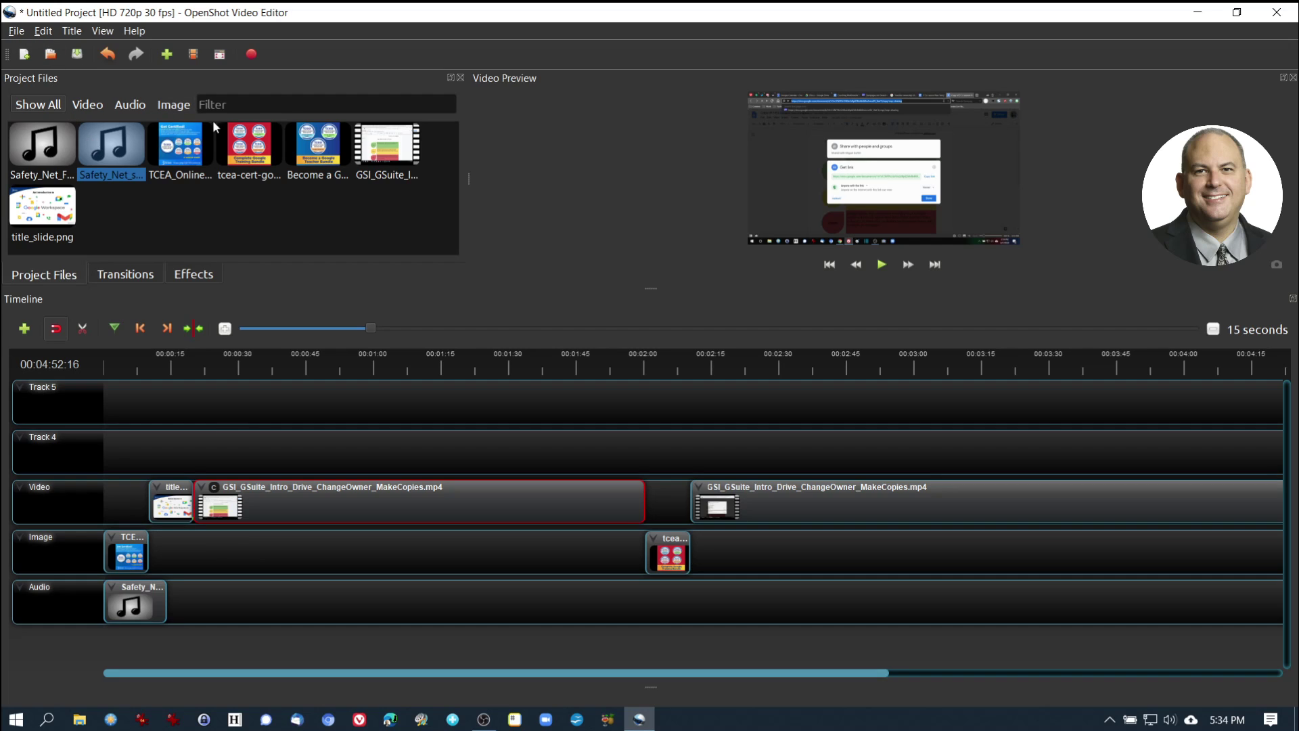
Step: Start a video export with the Desktop as destination folder and GWIntro as file name, and enlarge the export dialog
left_click(13, 34)
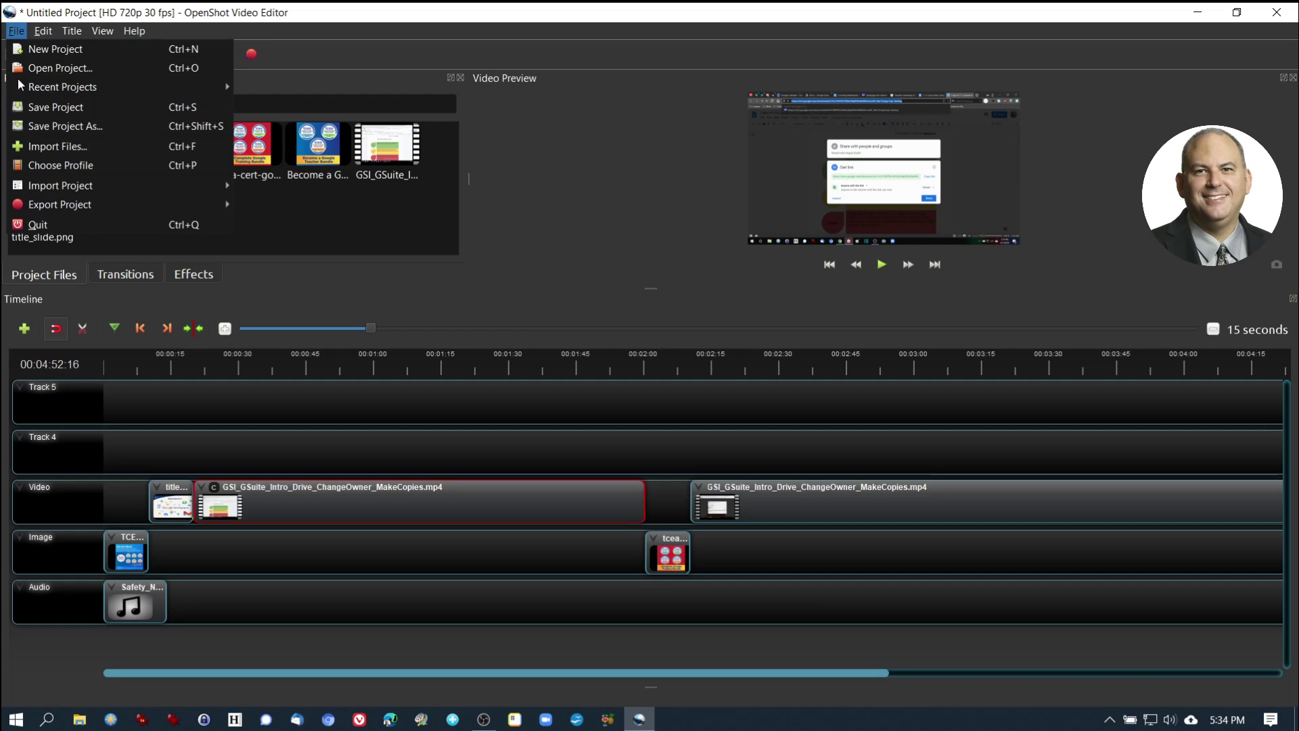
mouse_move(101, 205)
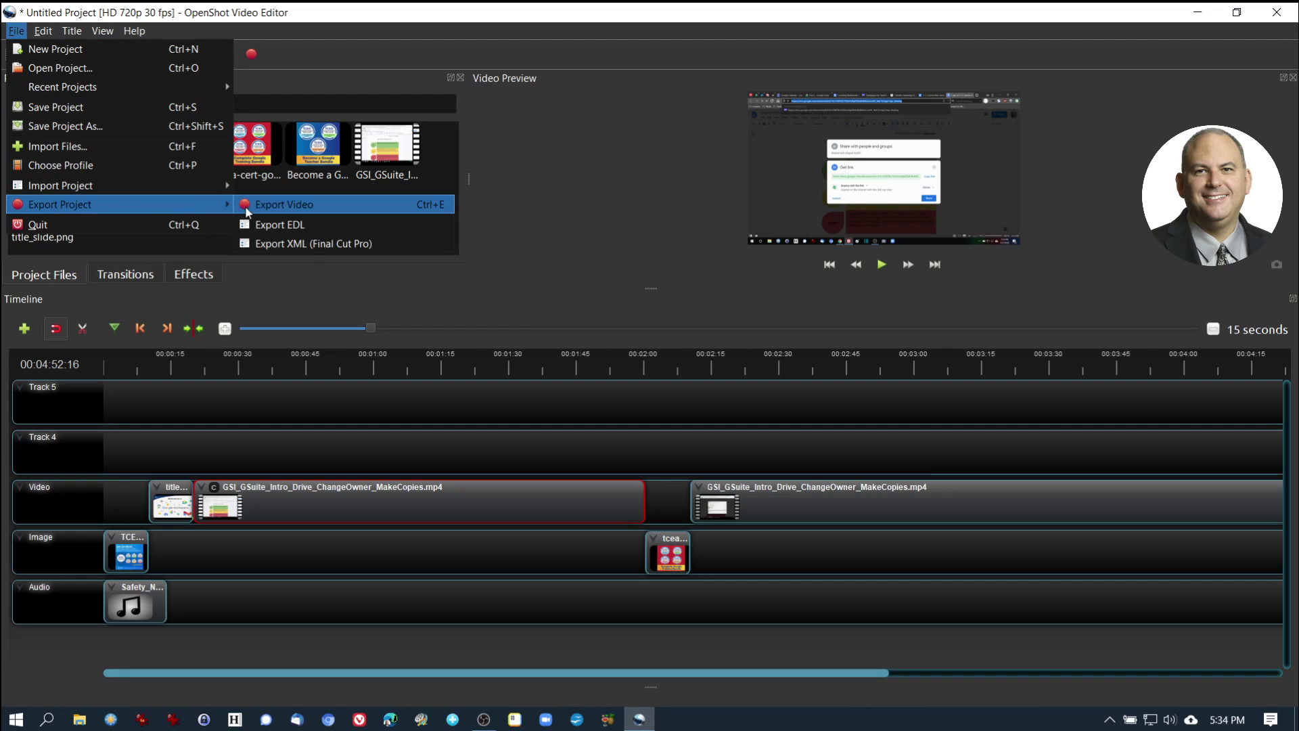
left_click(305, 202)
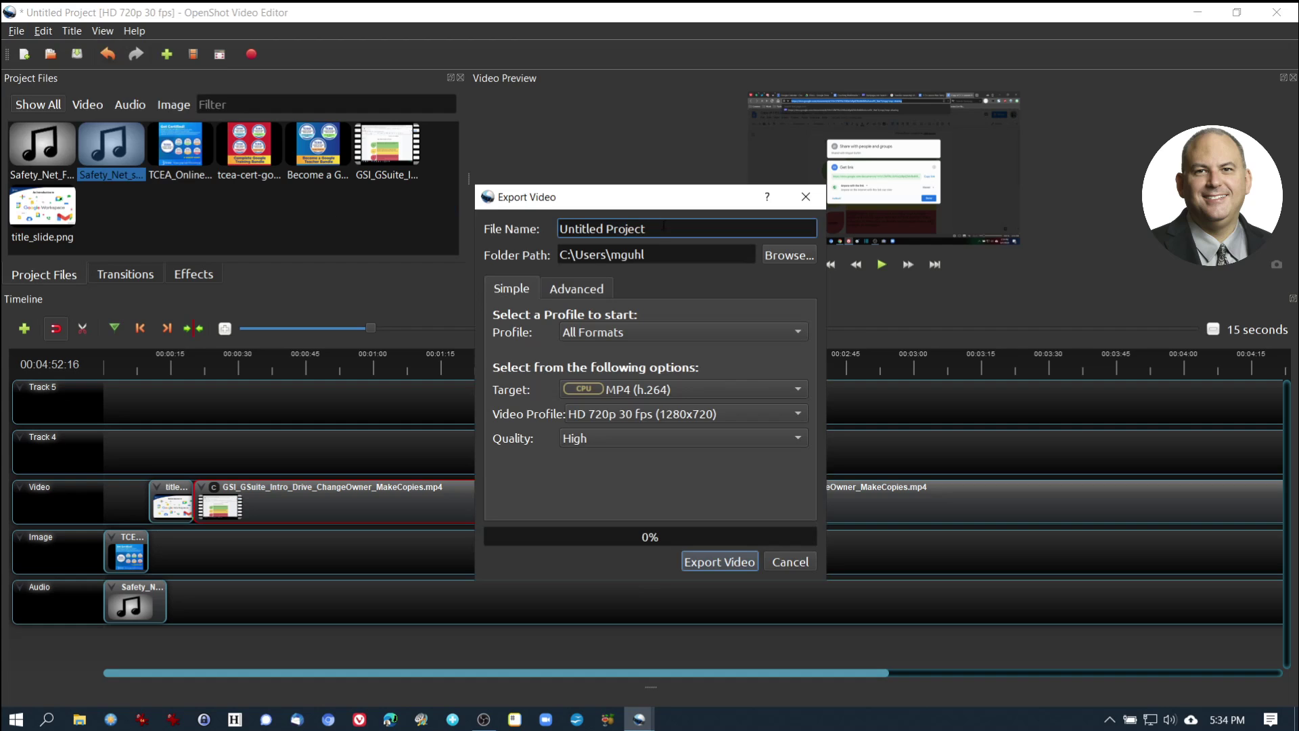
left_click(771, 255)
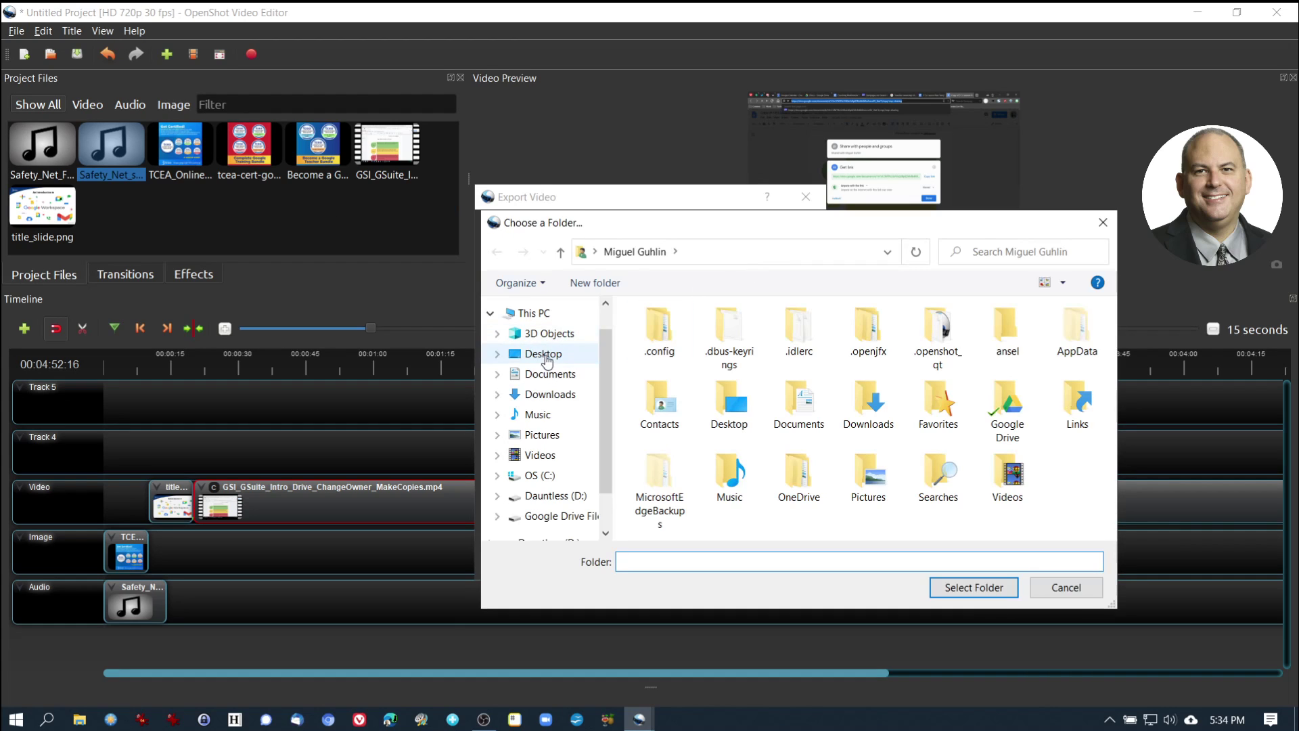
left_click(543, 353)
left_click(964, 585)
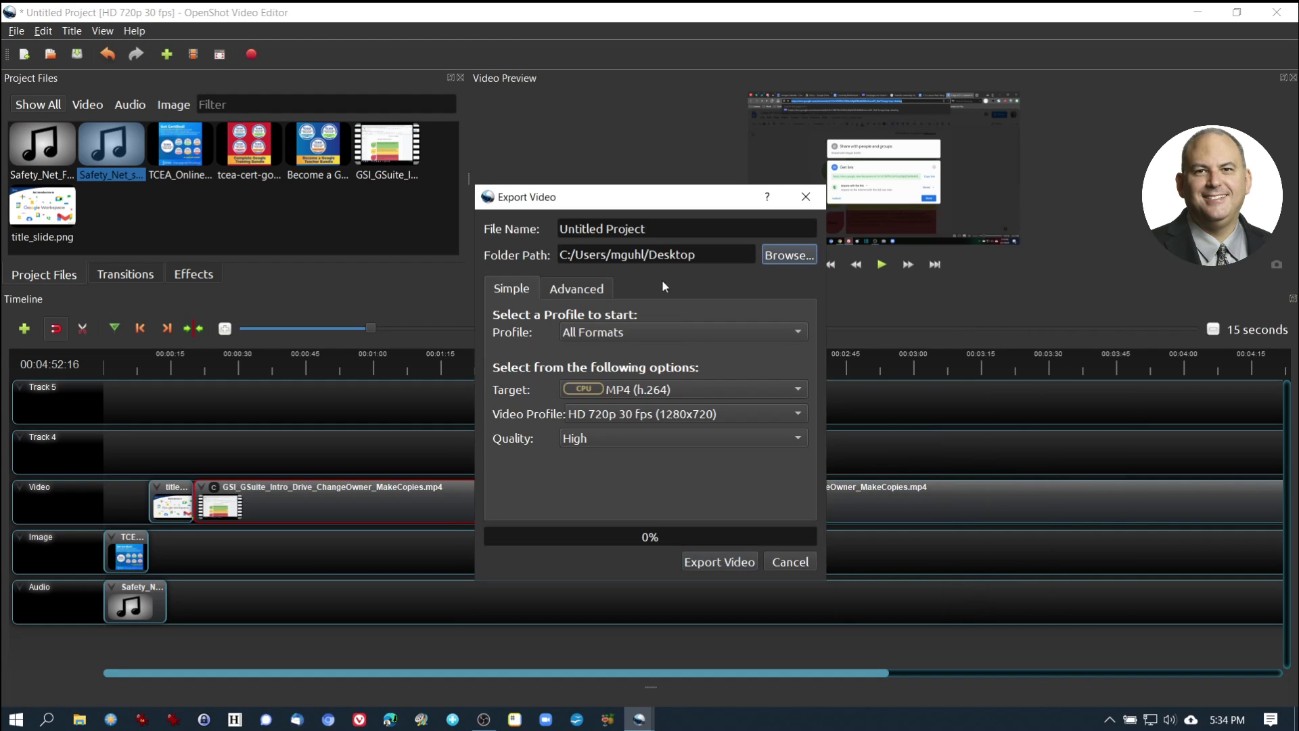
type("G")
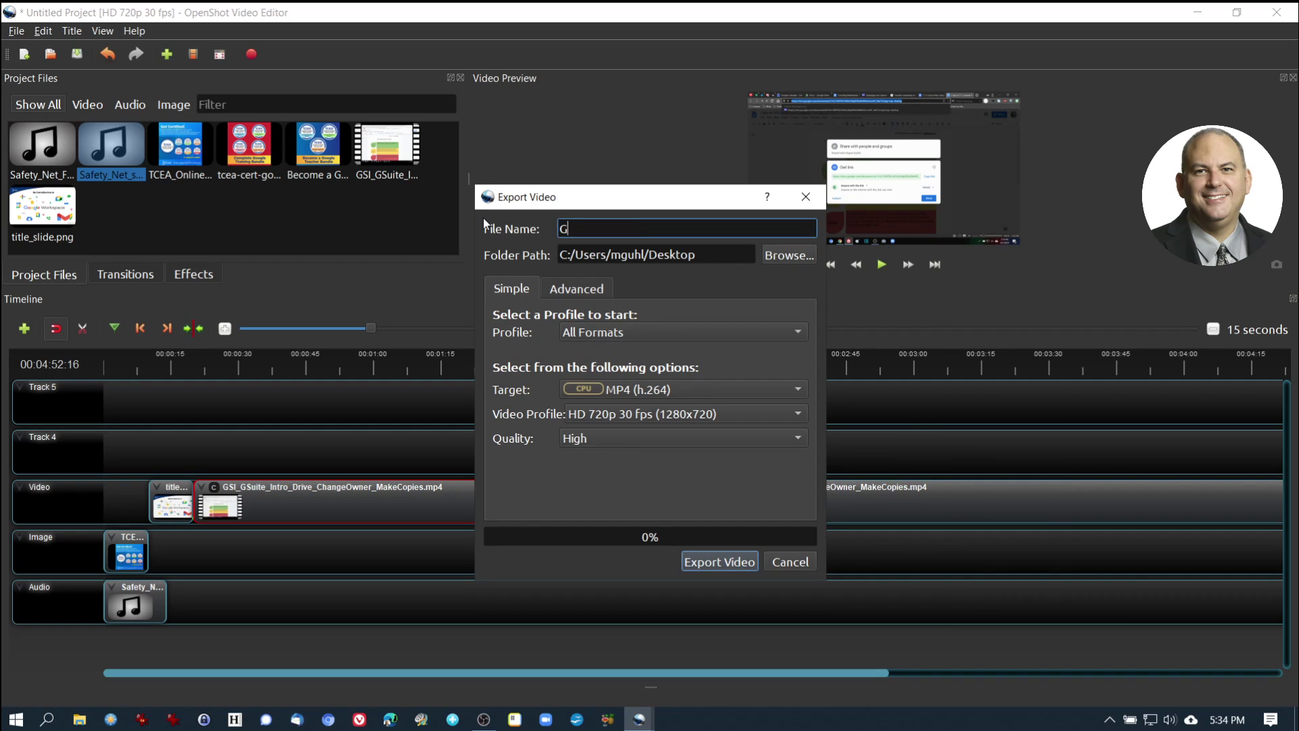
type("WIntro")
left_click_drag(475, 185, 139, 52)
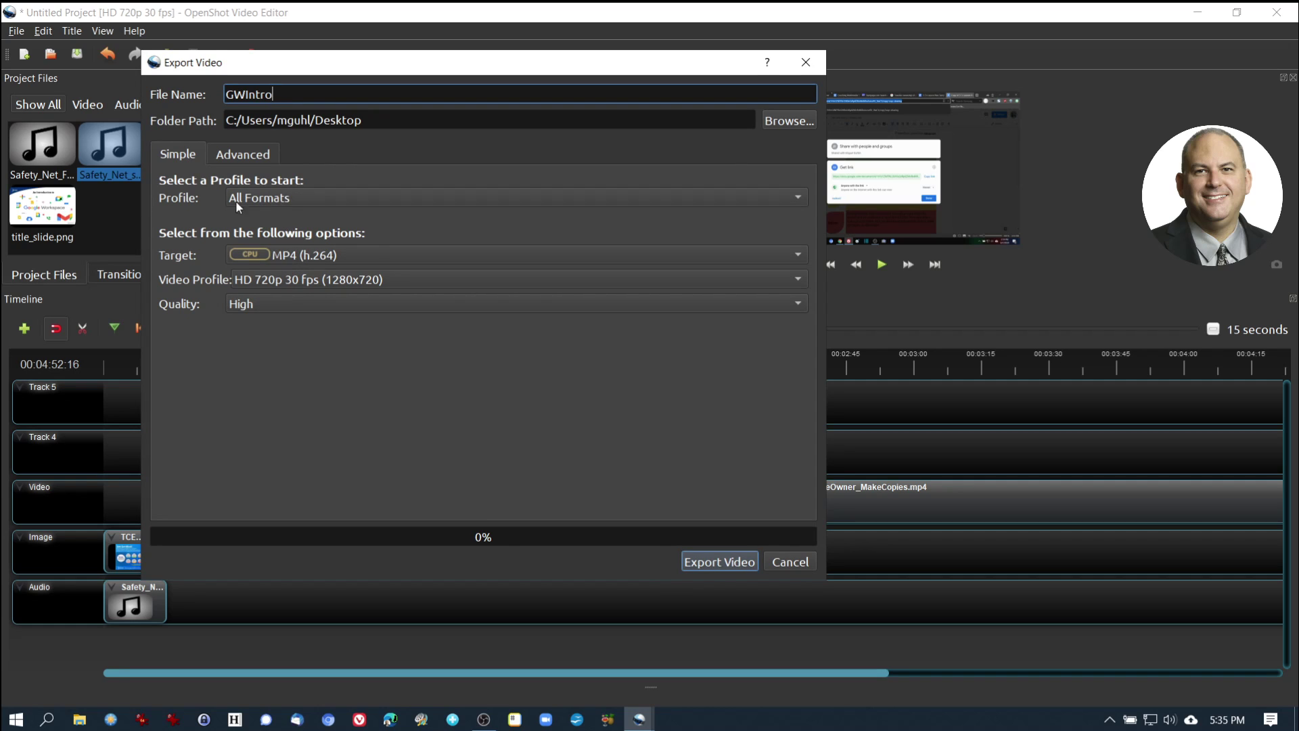
Step: Review the available export profiles and set the video profile to HD 1080p 60 fps (1920x1080)
left_click(285, 198)
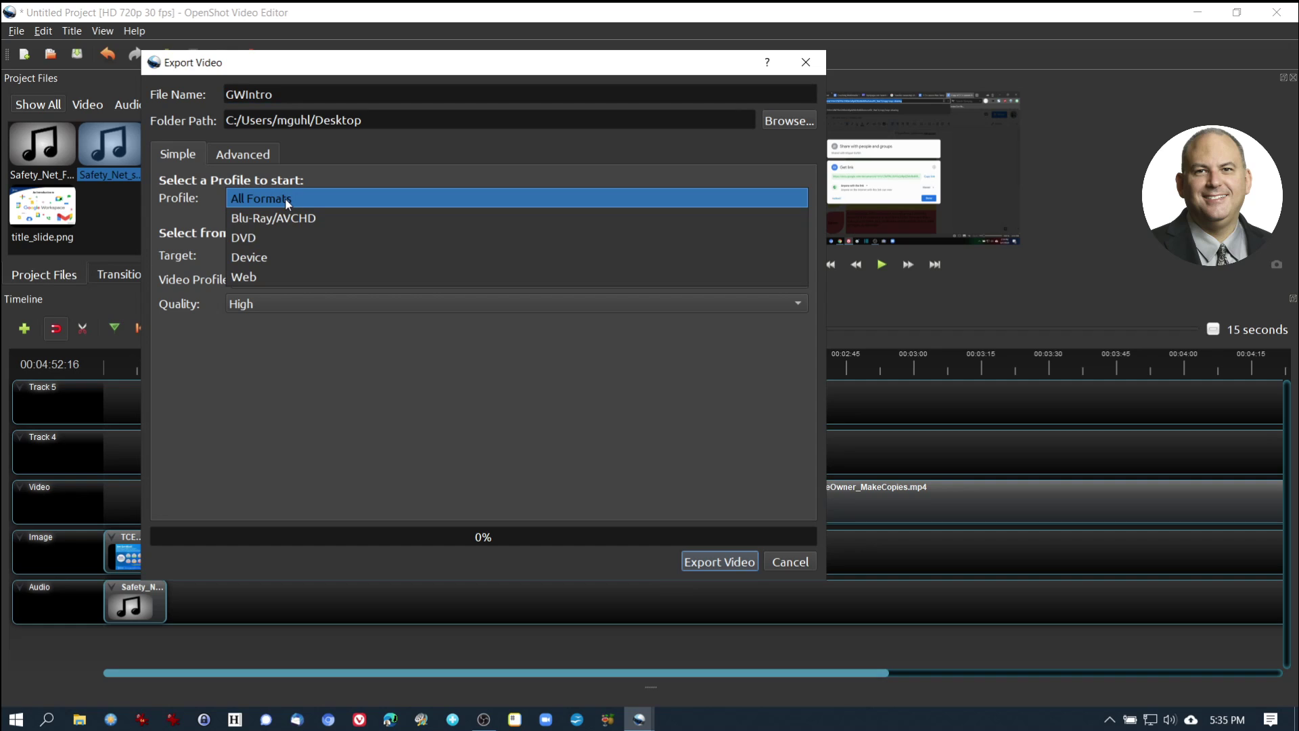
left_click(253, 197)
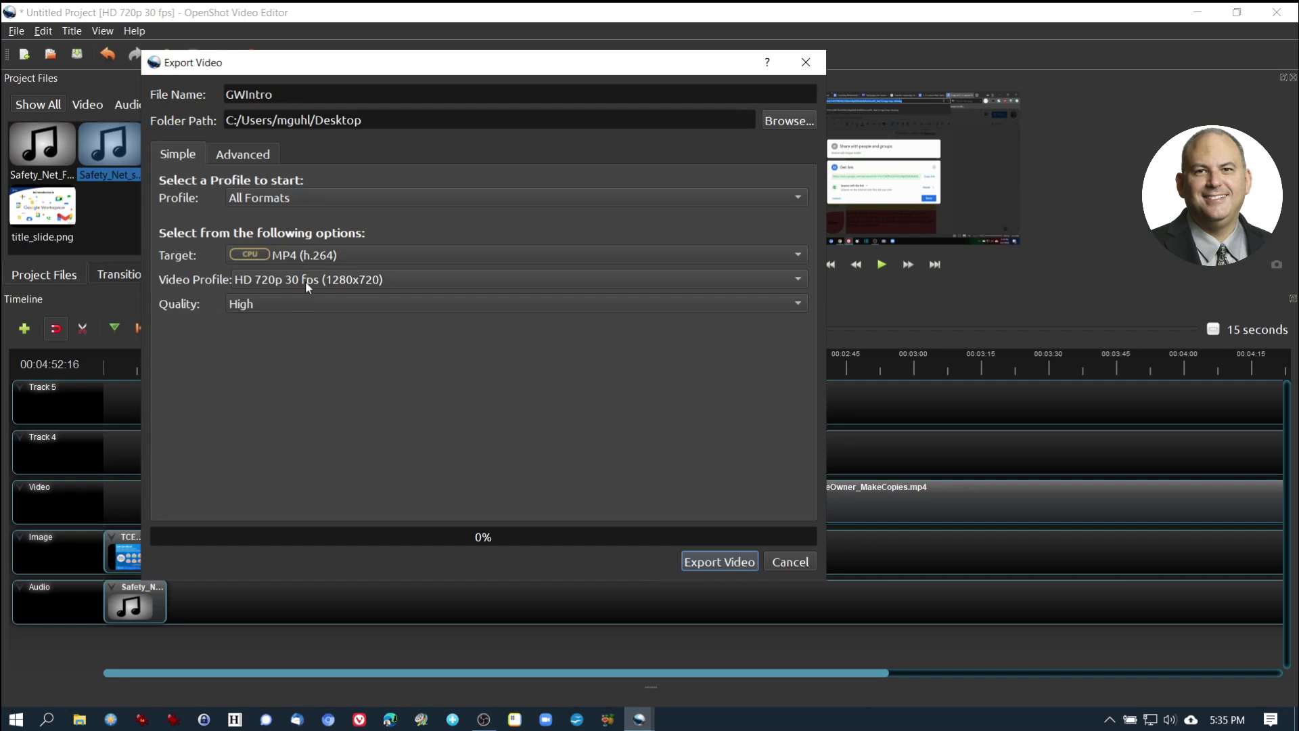
left_click(361, 280)
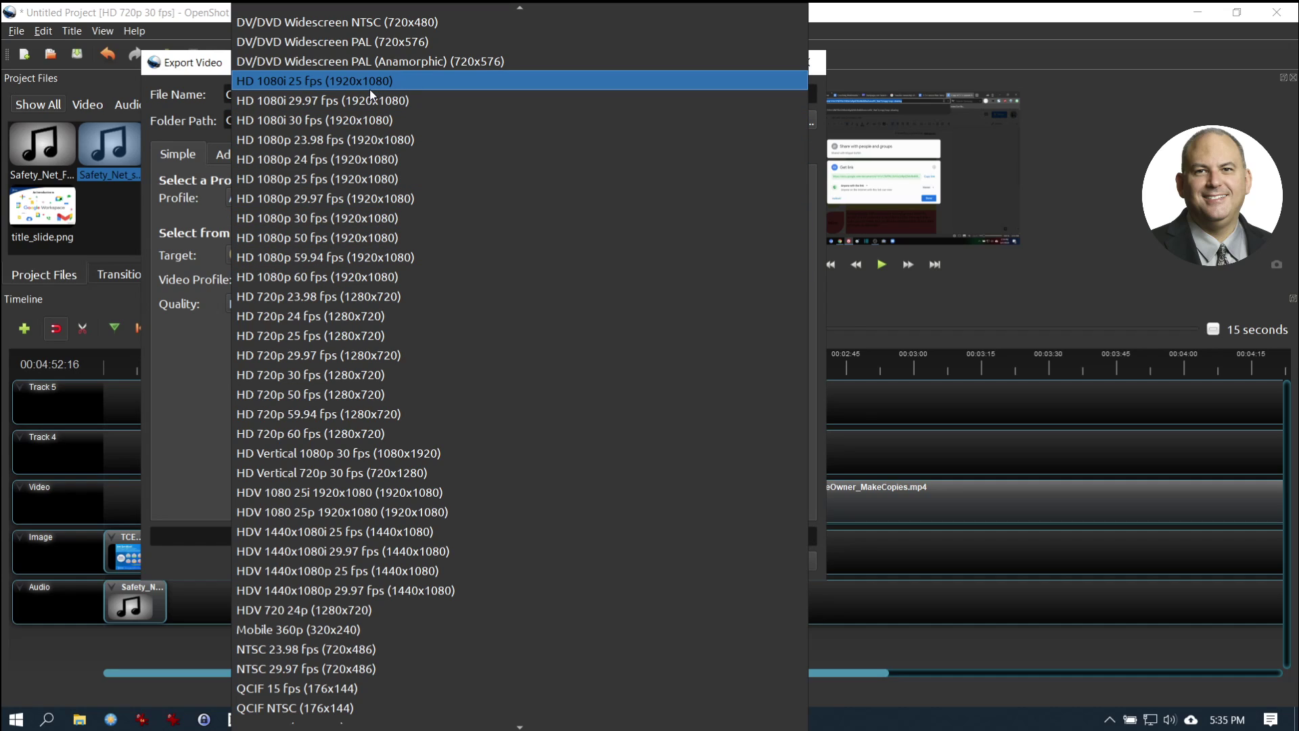
scroll(398, 451, "down", 4)
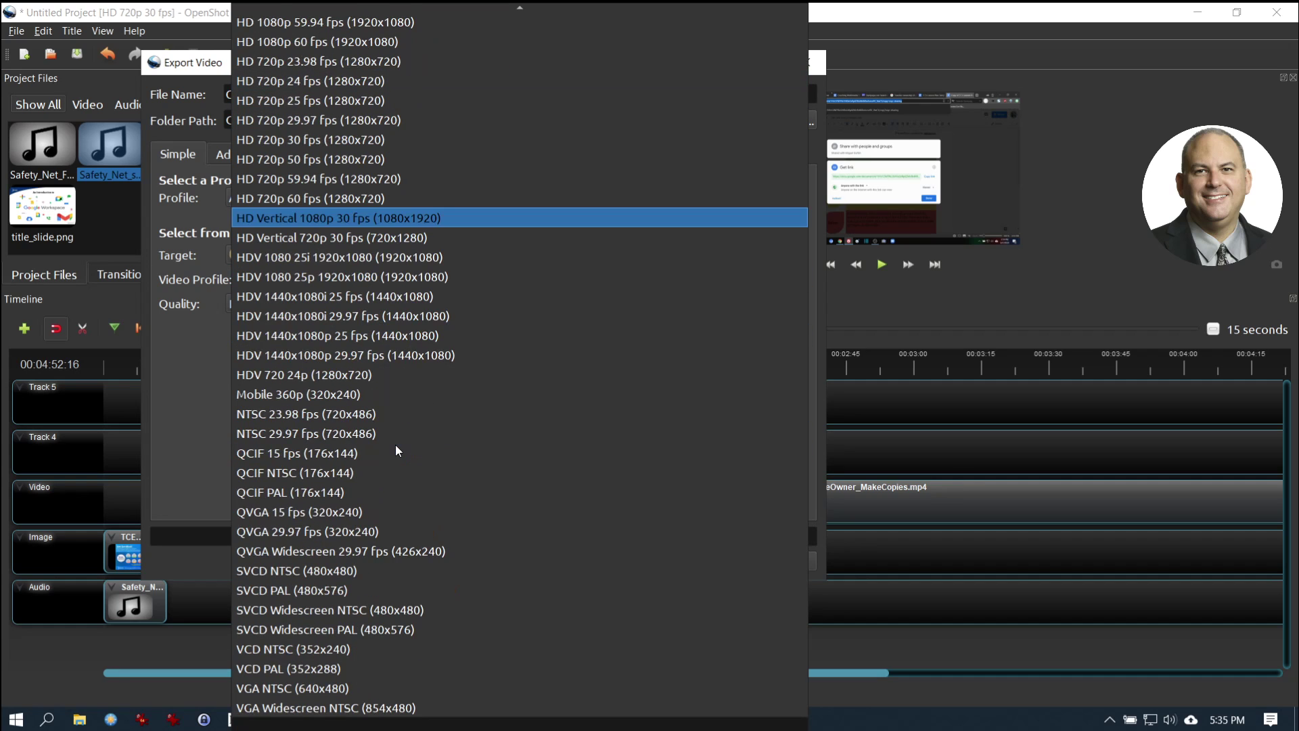
scroll(395, 451, "up", 9)
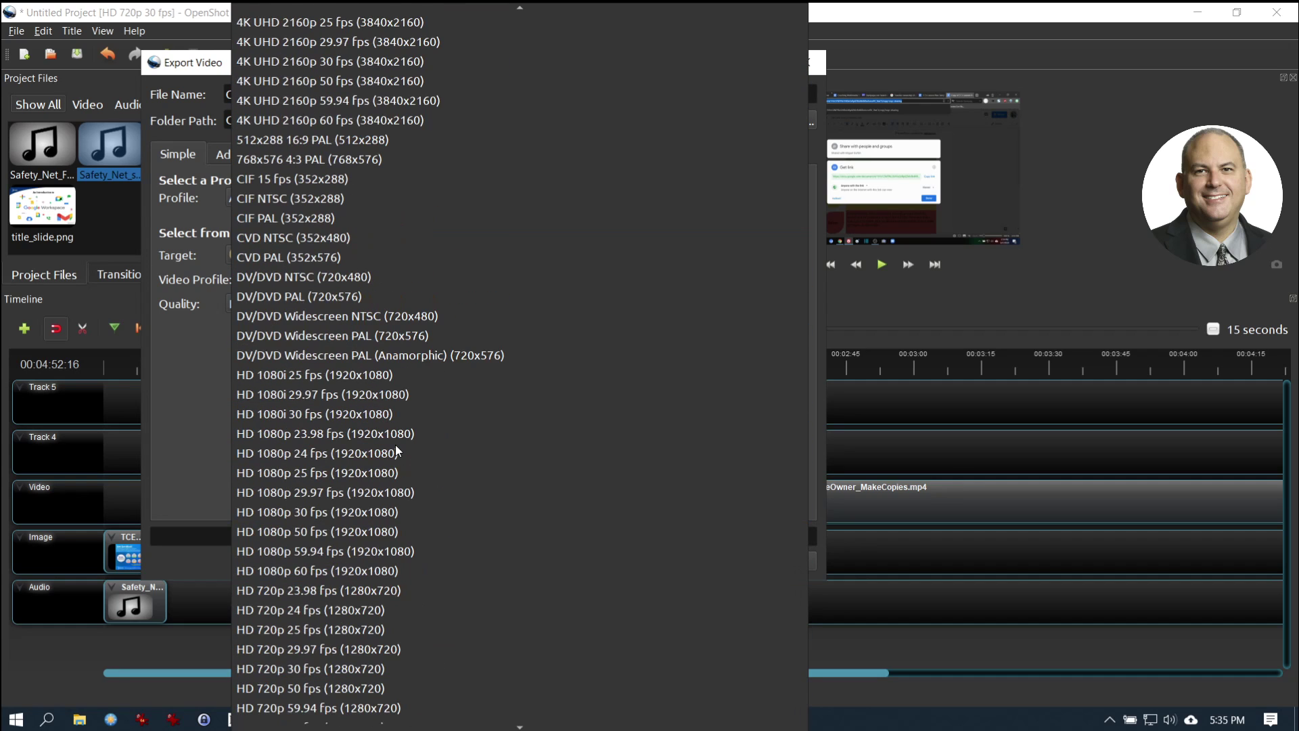
left_click(201, 387)
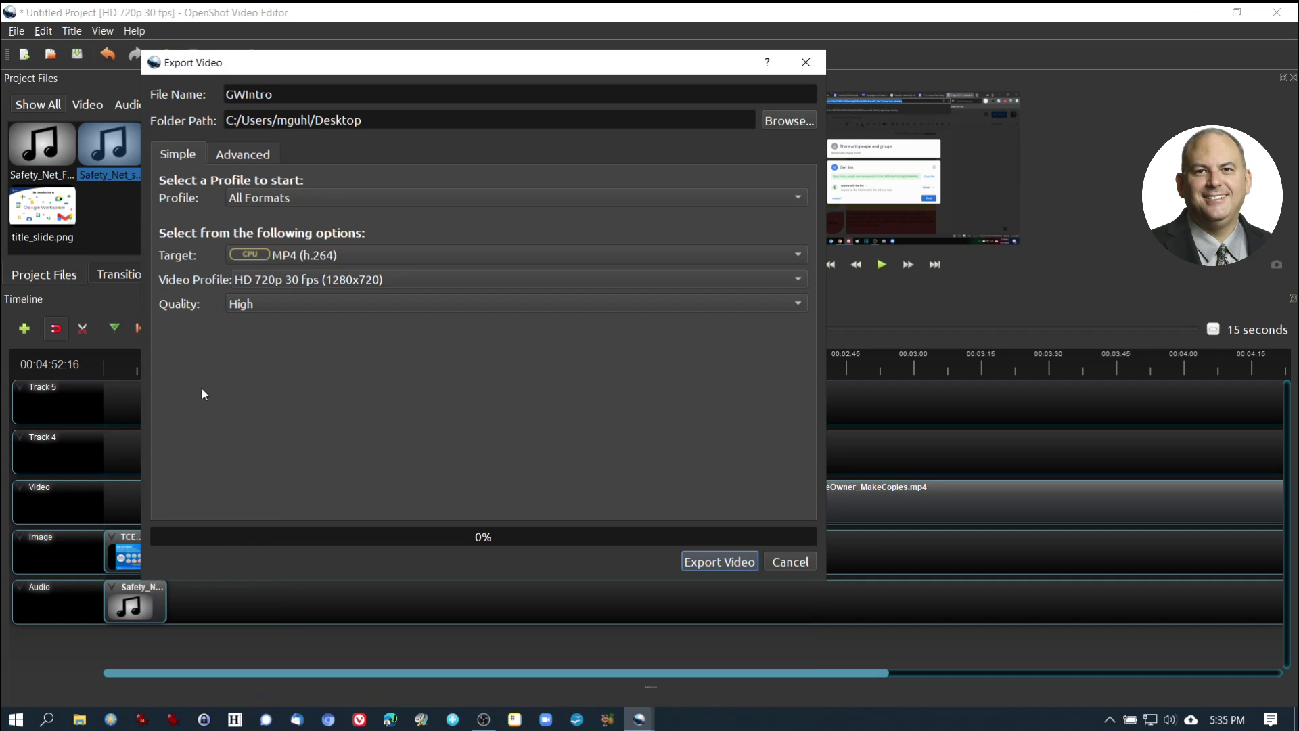
left_click(280, 279)
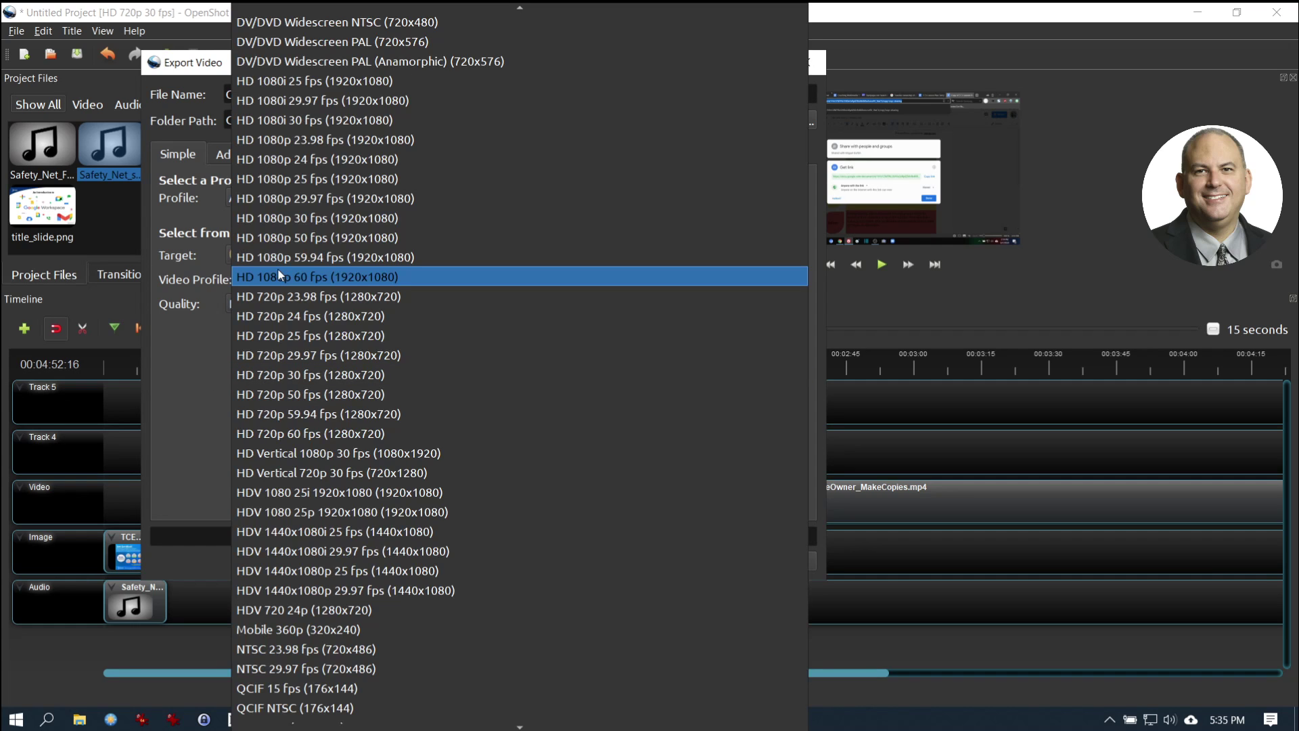
left_click(435, 277)
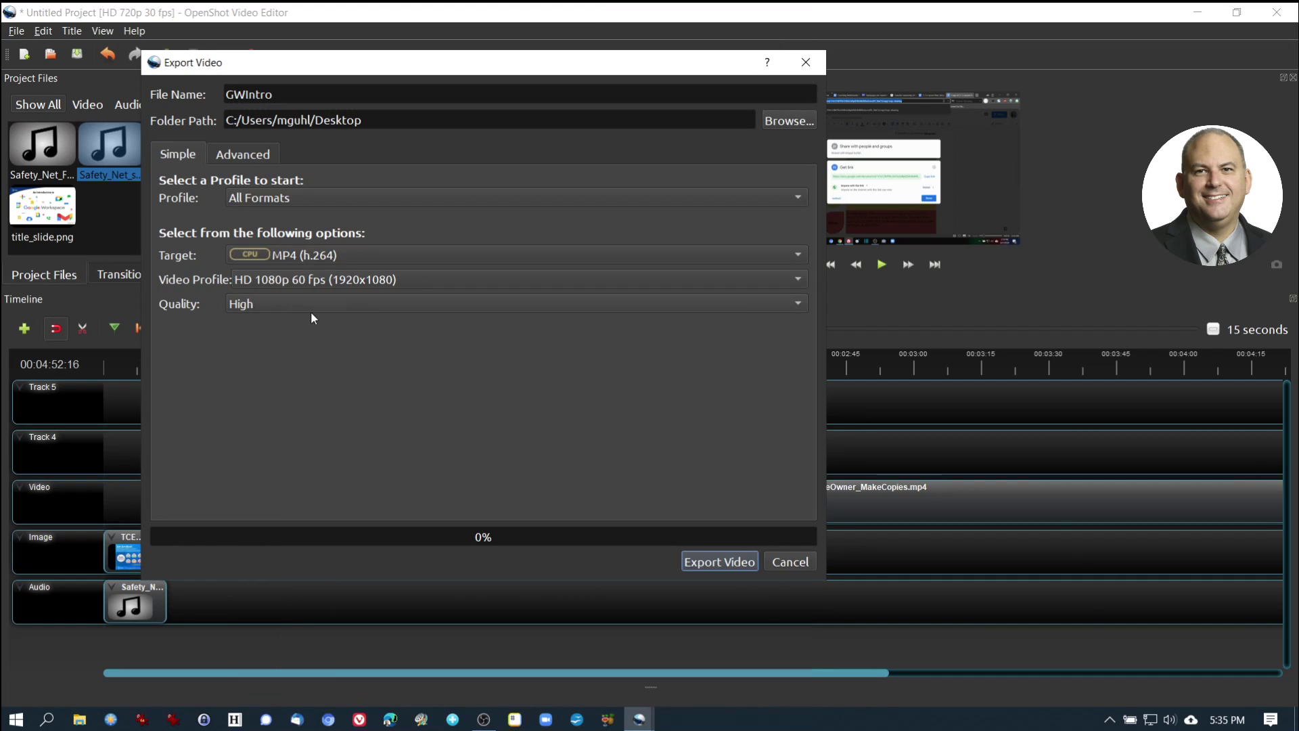
Step: Examine the advanced export options, including the frame range, video settings and audio settings
left_click(243, 153)
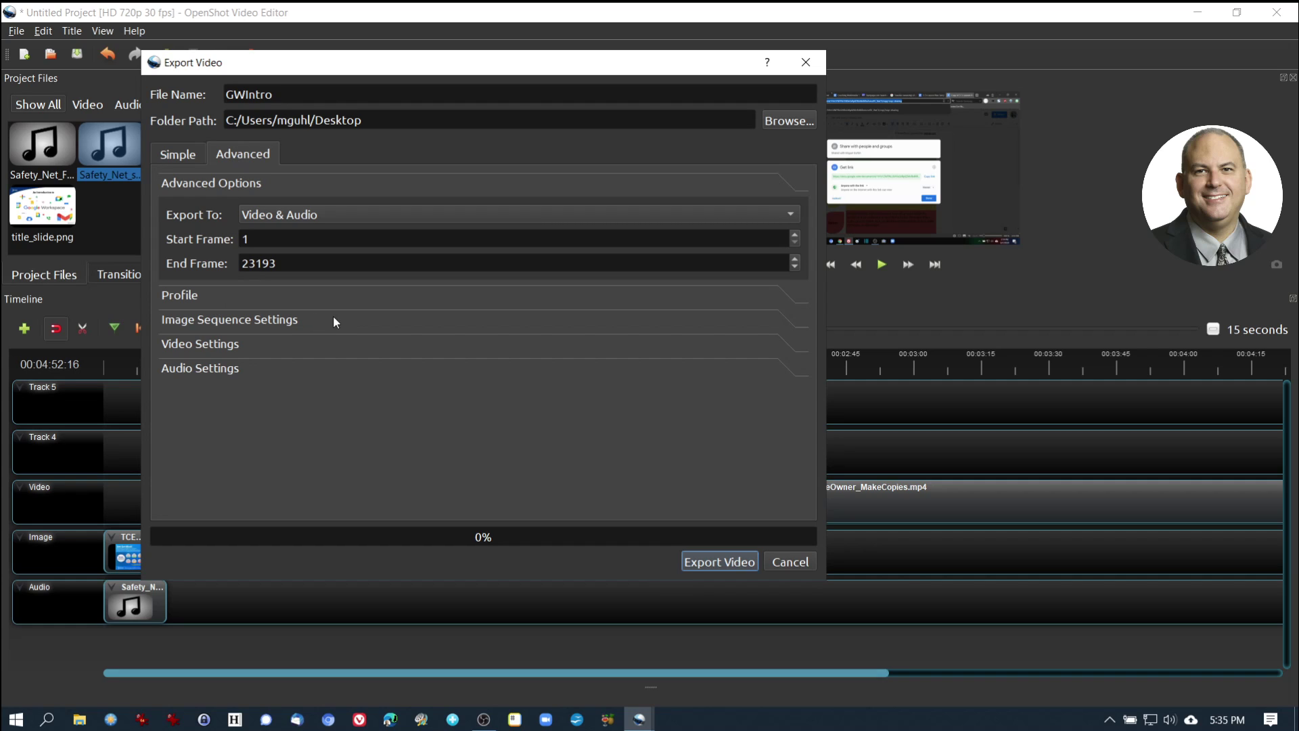
left_click(295, 345)
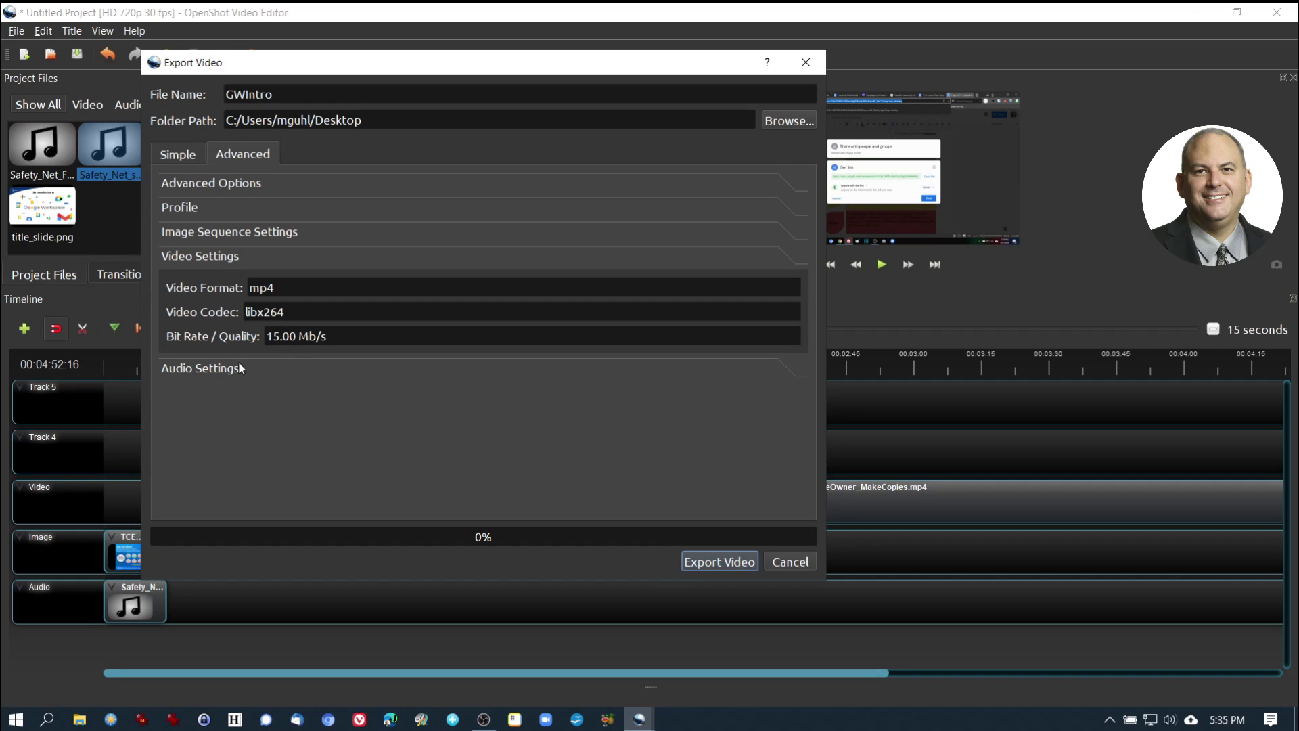
left_click(294, 371)
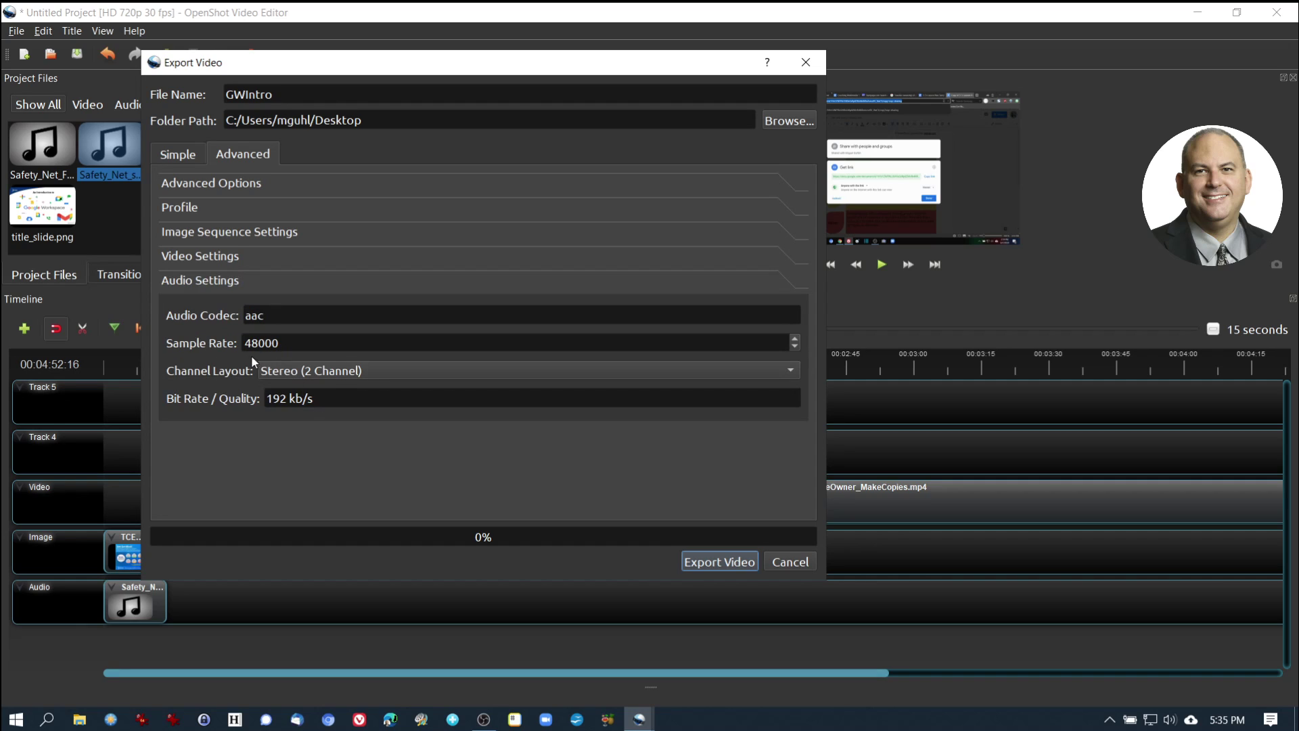
left_click(211, 186)
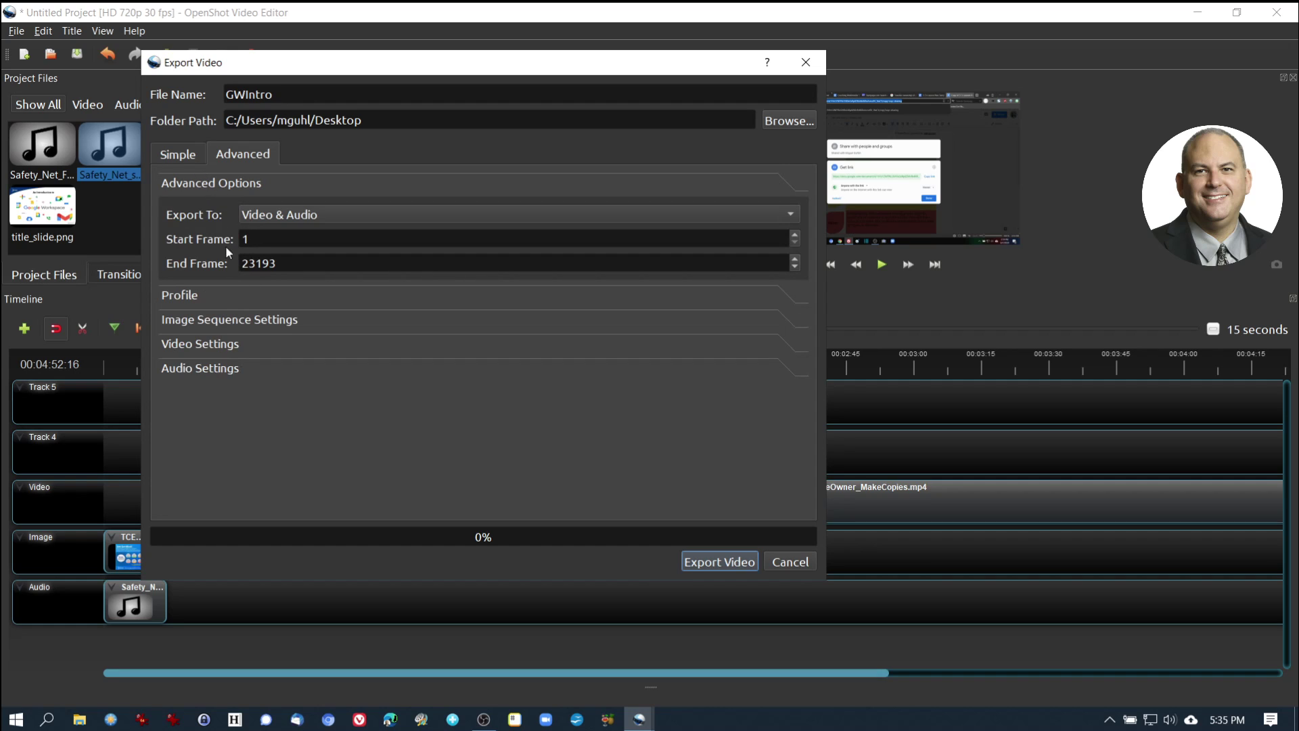
left_click(176, 155)
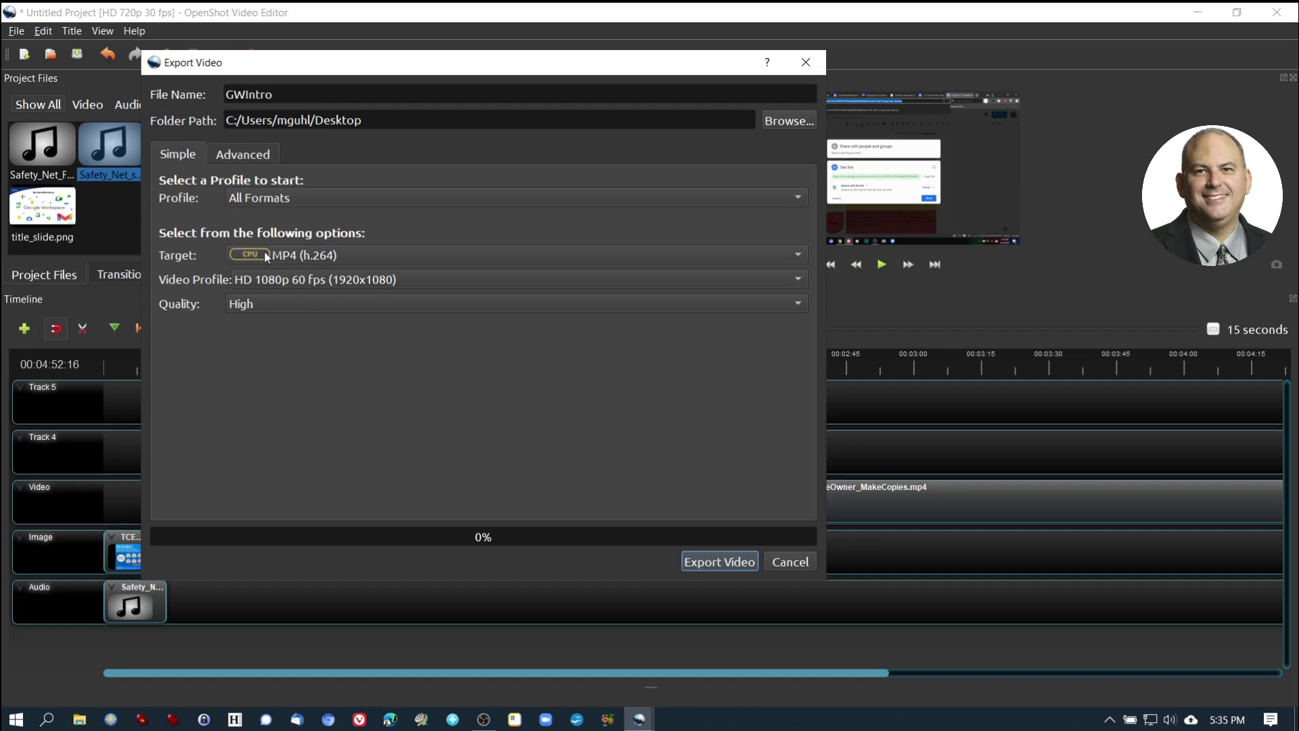
Step: Set the video profile to HD 720p 60 fps (1280x720) and export the video through to completion
left_click(297, 279)
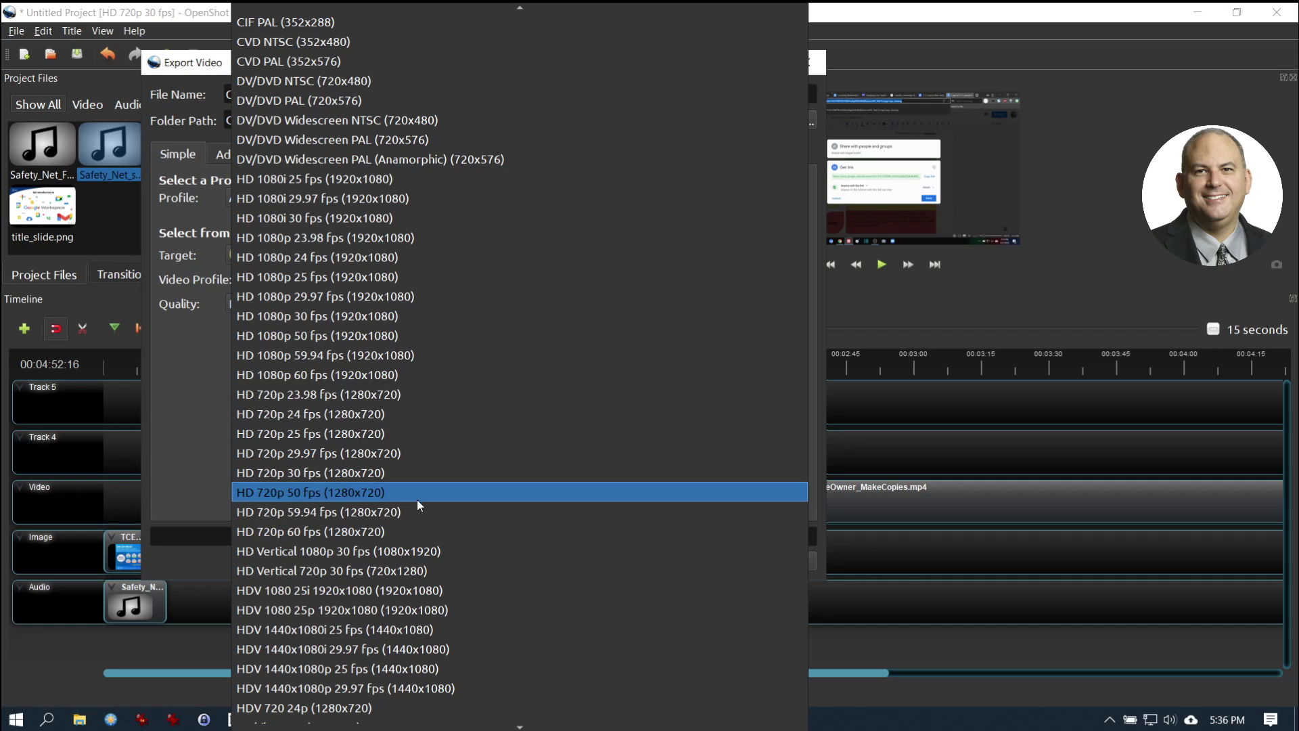
left_click(425, 531)
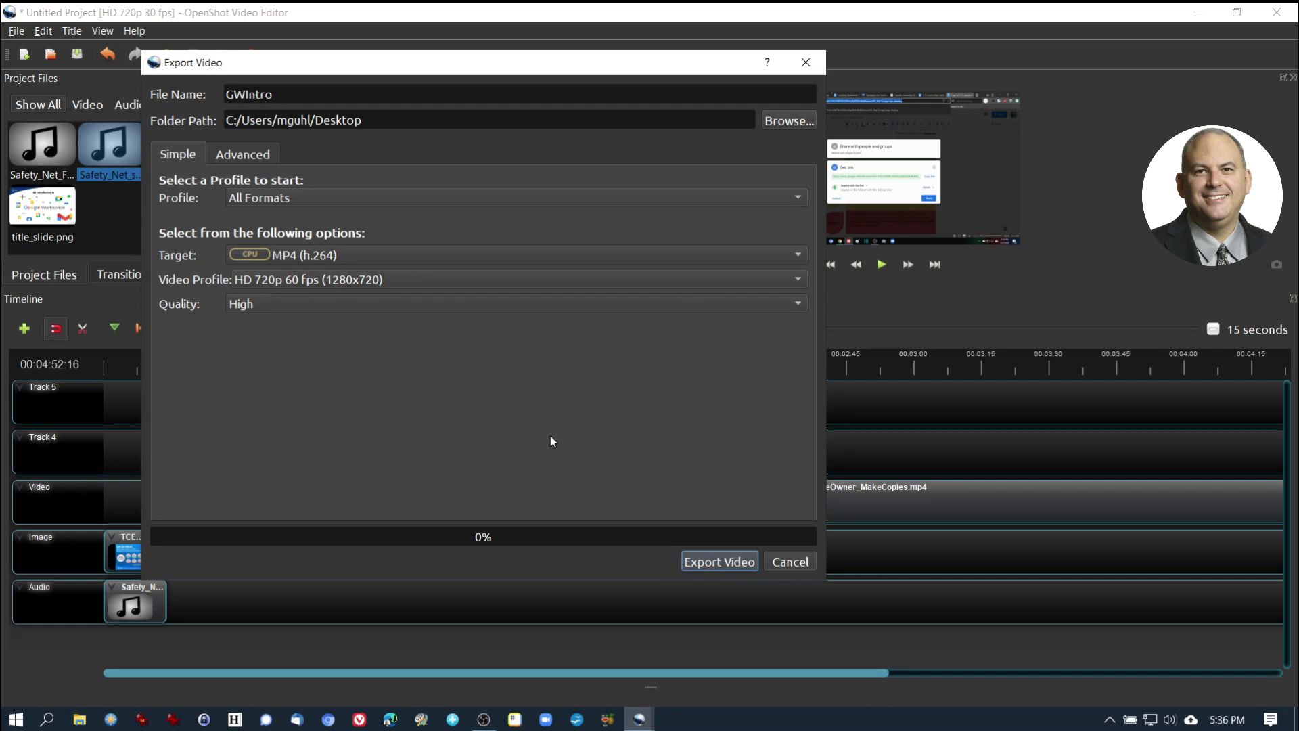
left_click(705, 559)
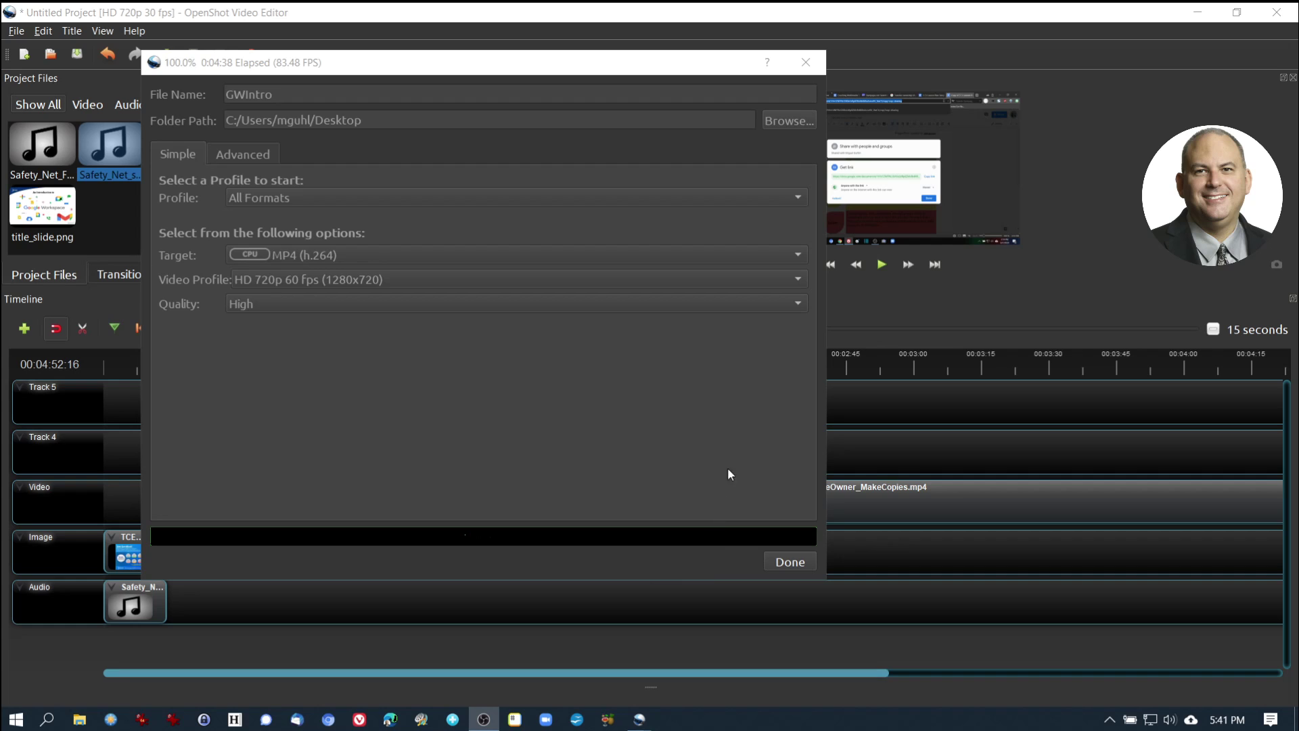
left_click(790, 561)
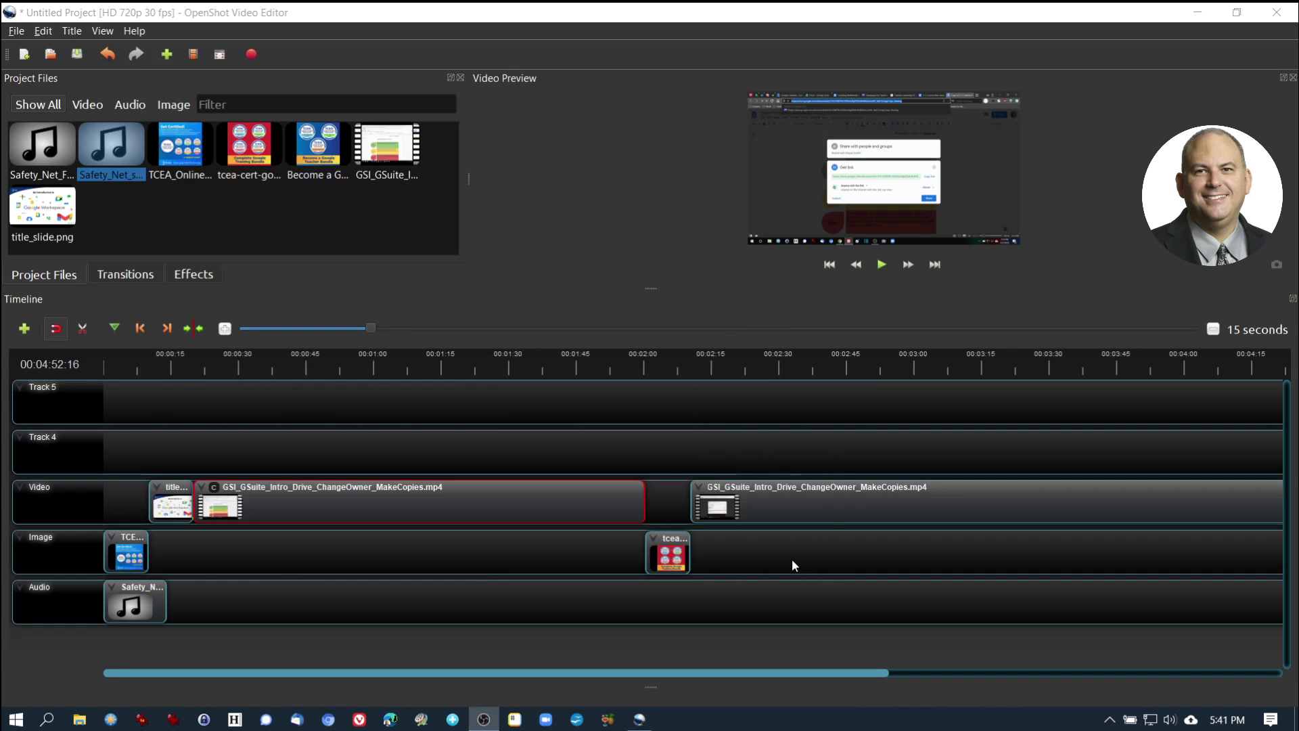
Step: Play the exported GWIntro.mp4 from the desktop in a maximized VLC media player window
left_click(1198, 12)
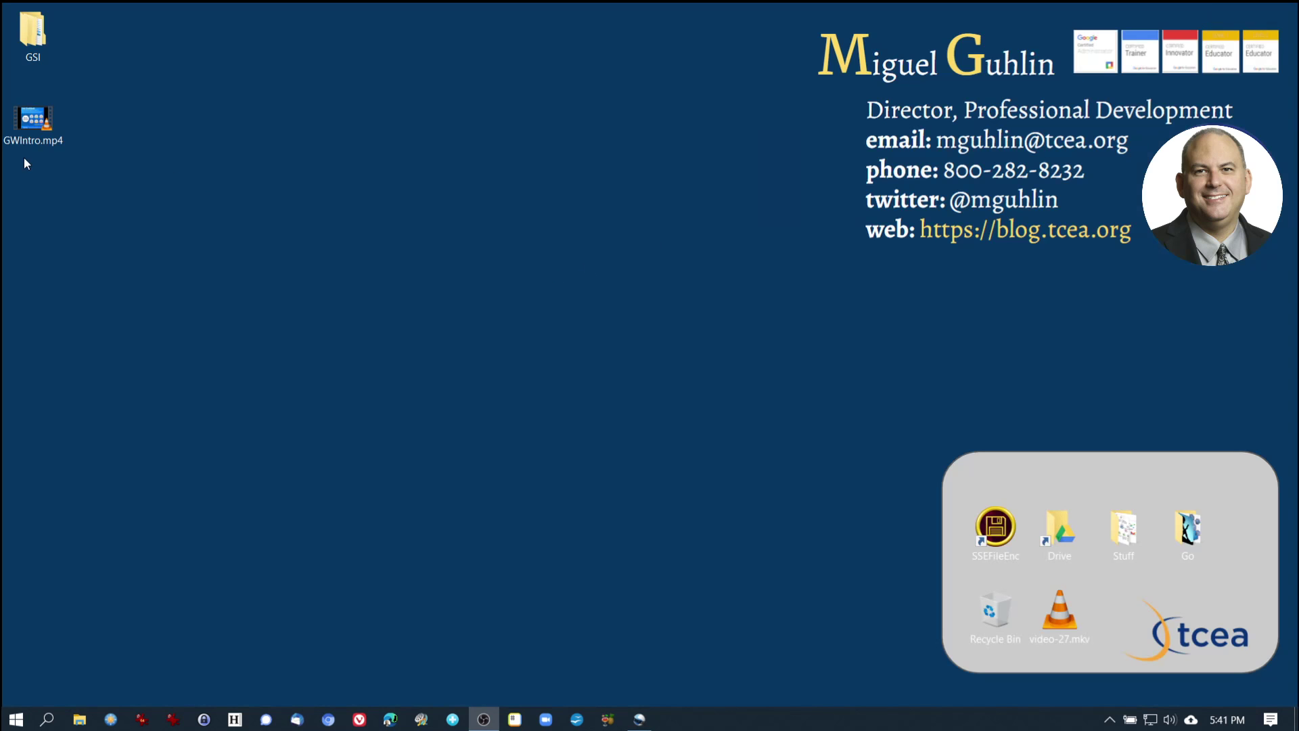
left_click(36, 122)
double_click(37, 122)
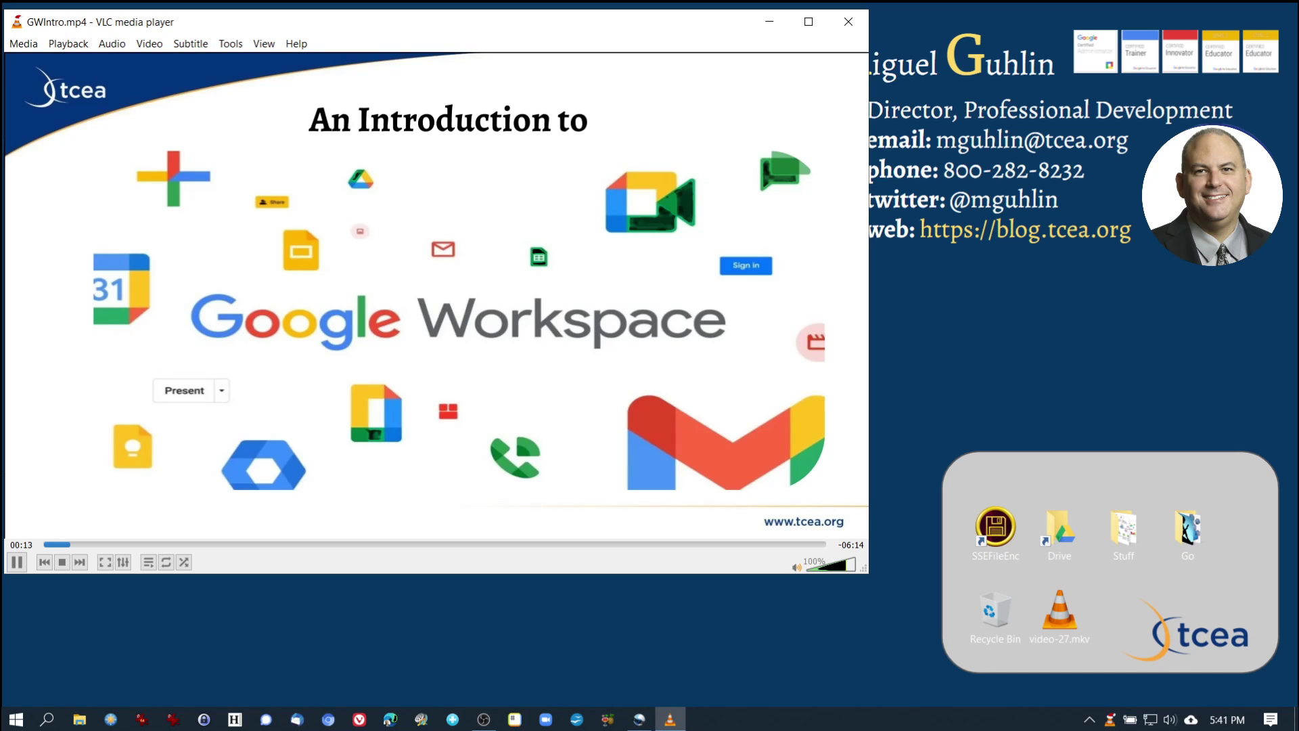
left_click(821, 26)
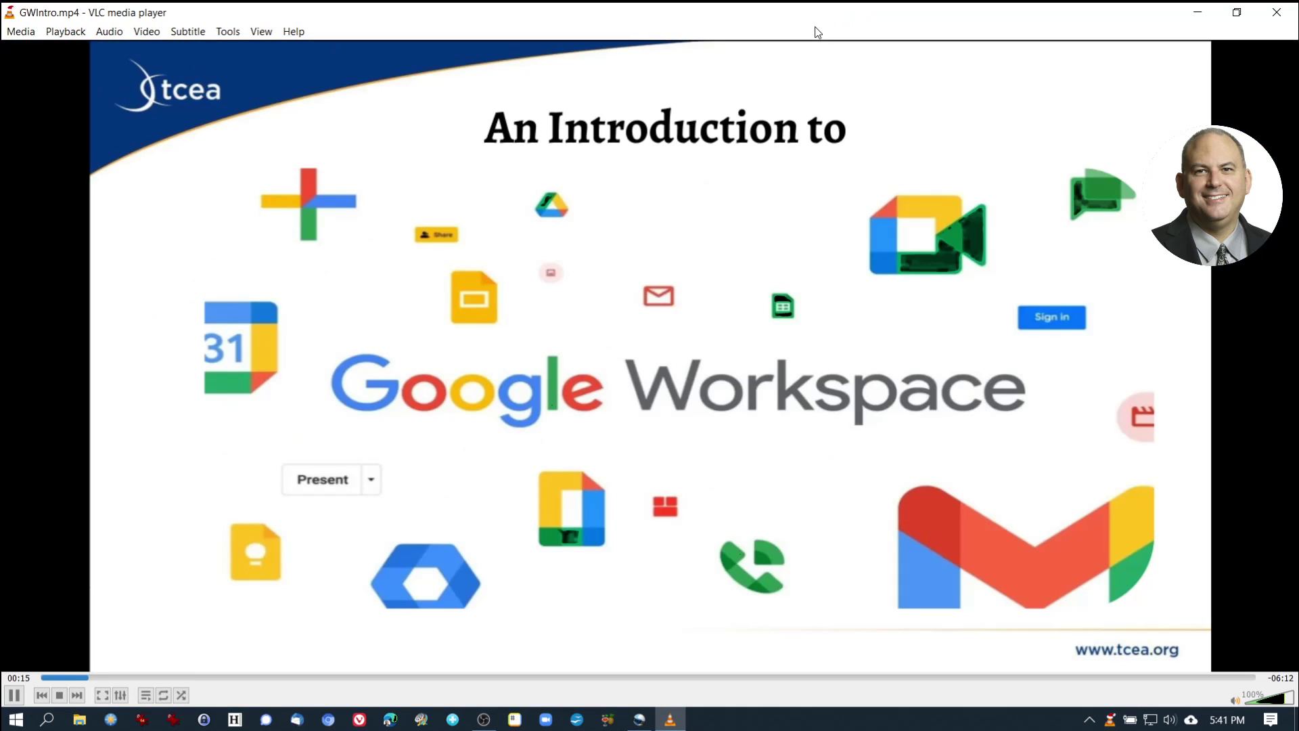